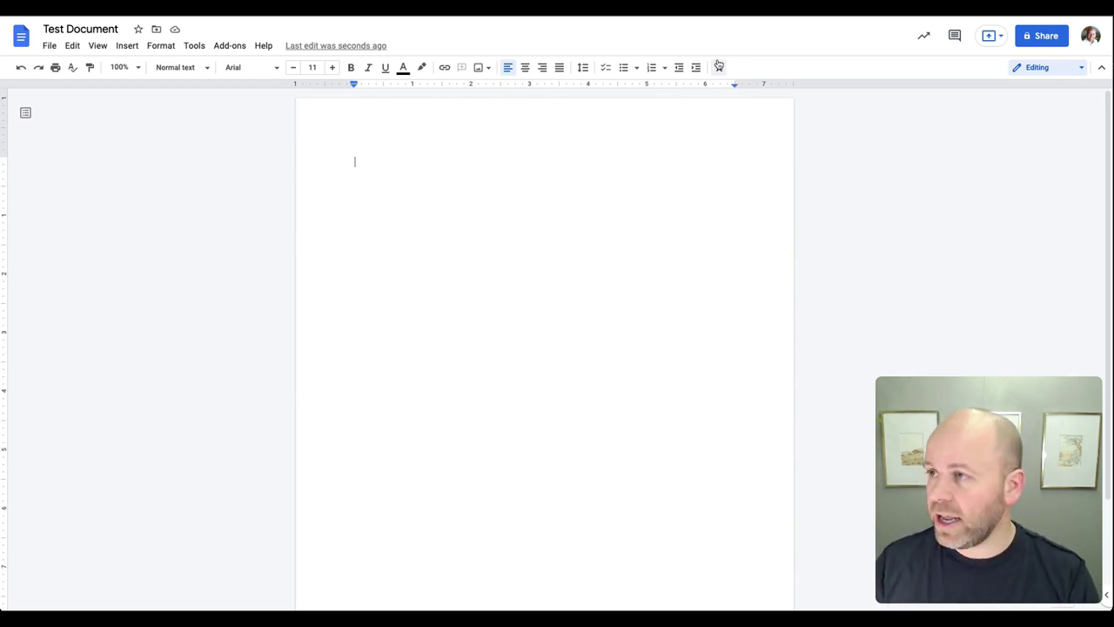
Type the labels Breed Name, AKC Group and Coat Color on three separate lines.
text(Breed Name)
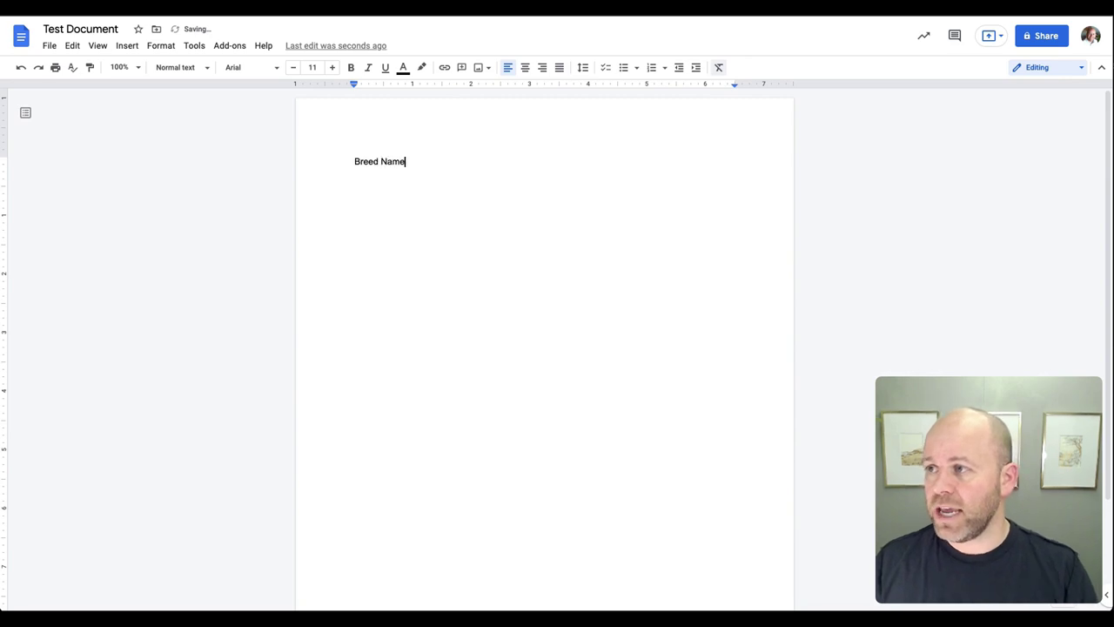
key(Return)
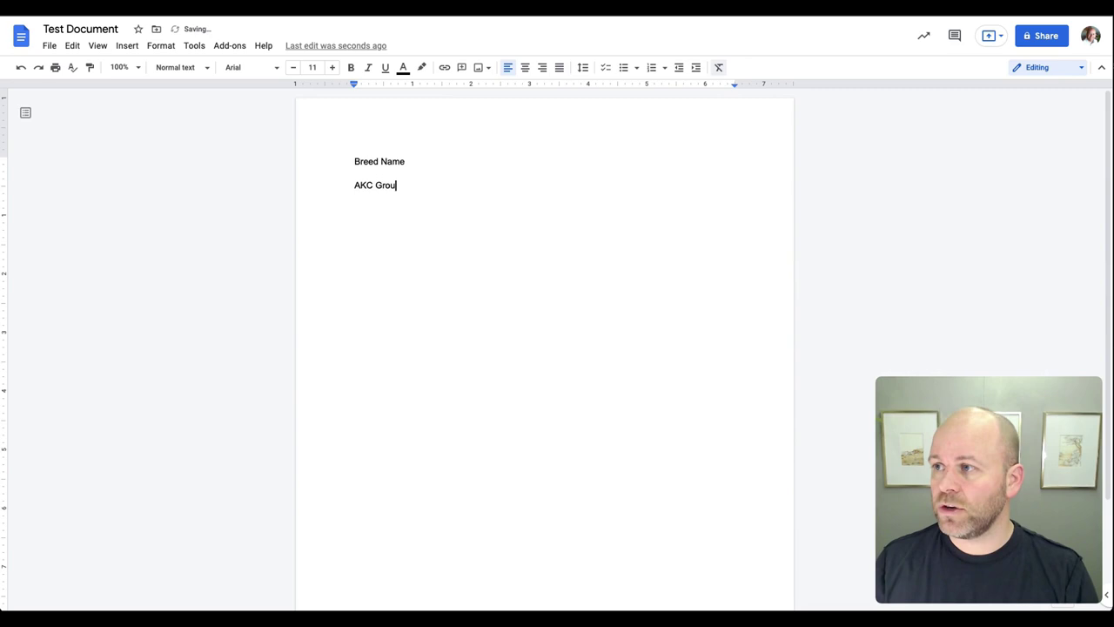
text(AKC Group)
key(Return)
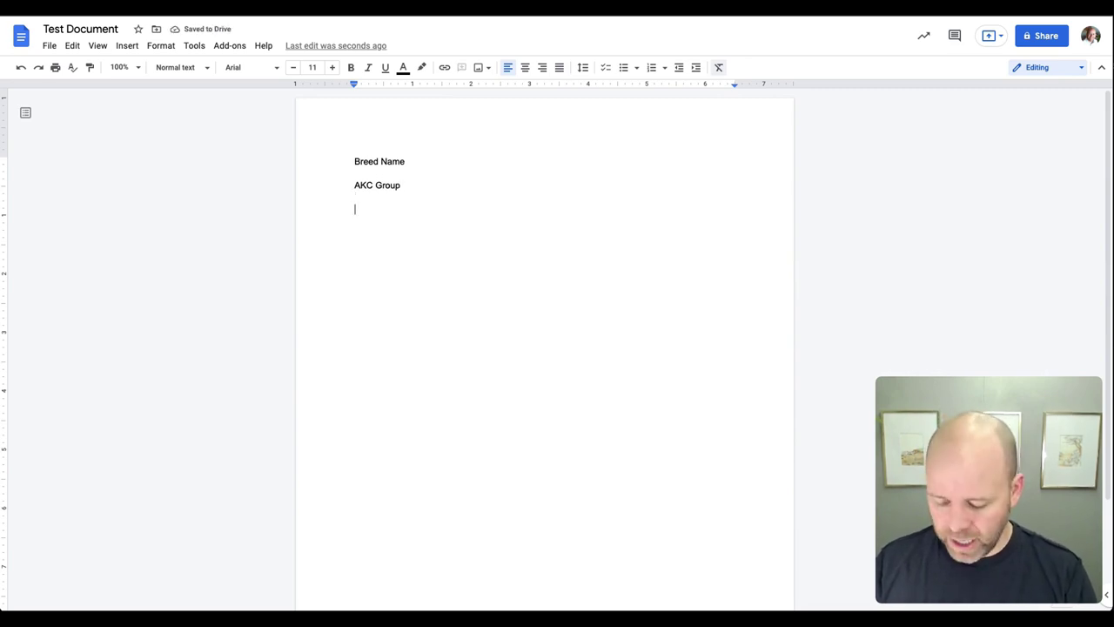
text(Coat C)
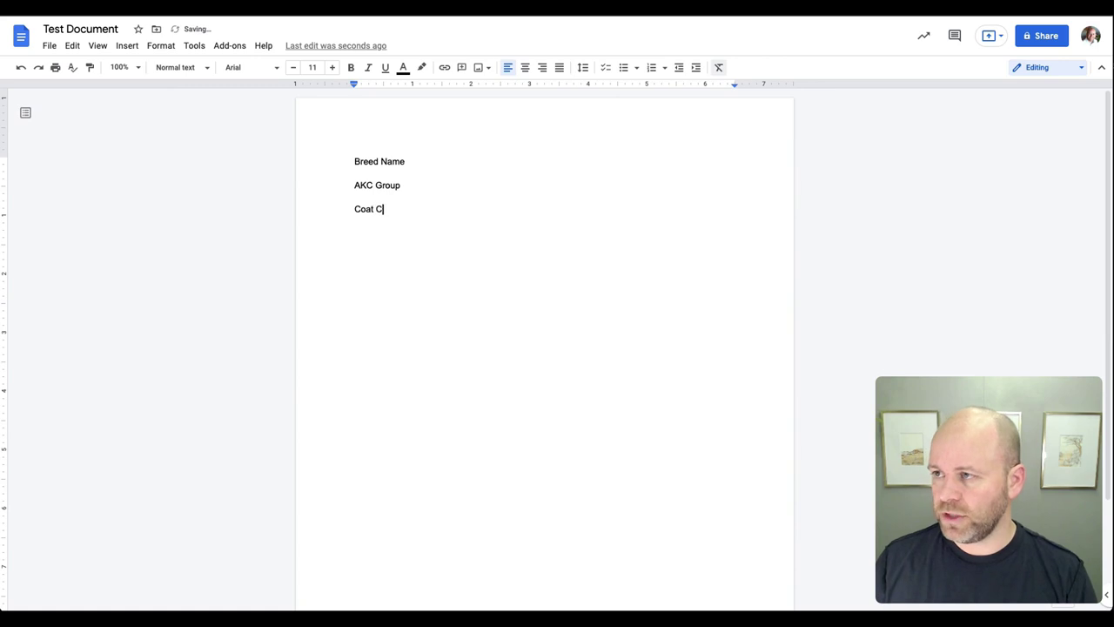
key(BackSpace)
key(BackSpace)
text(olor)
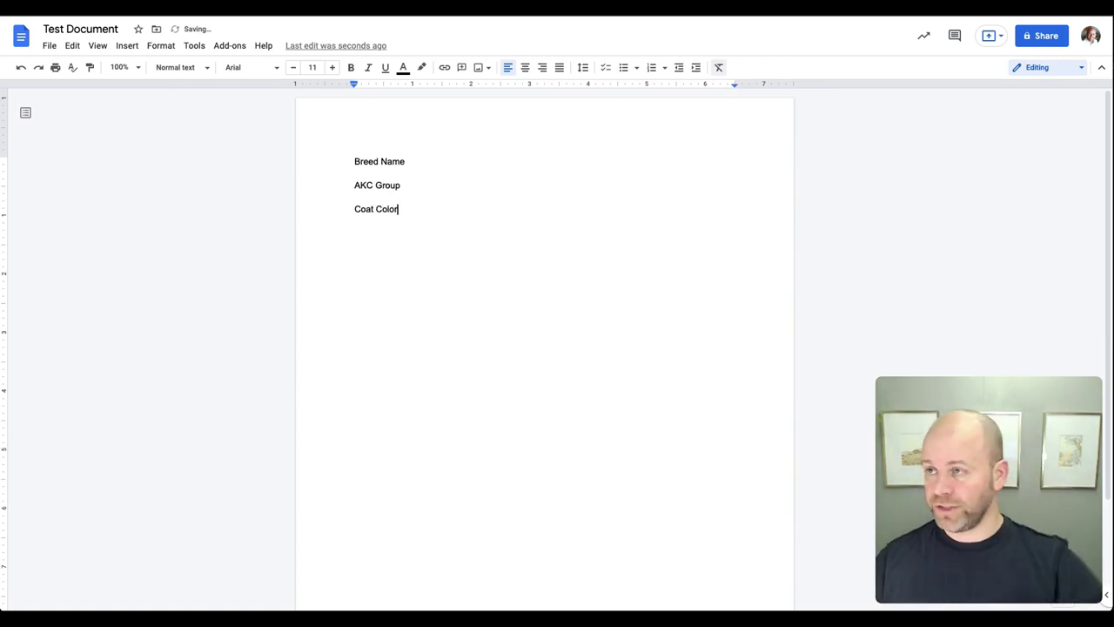
Set the Breed Name line to 24 pt.
click(355, 197)
click(355, 173)
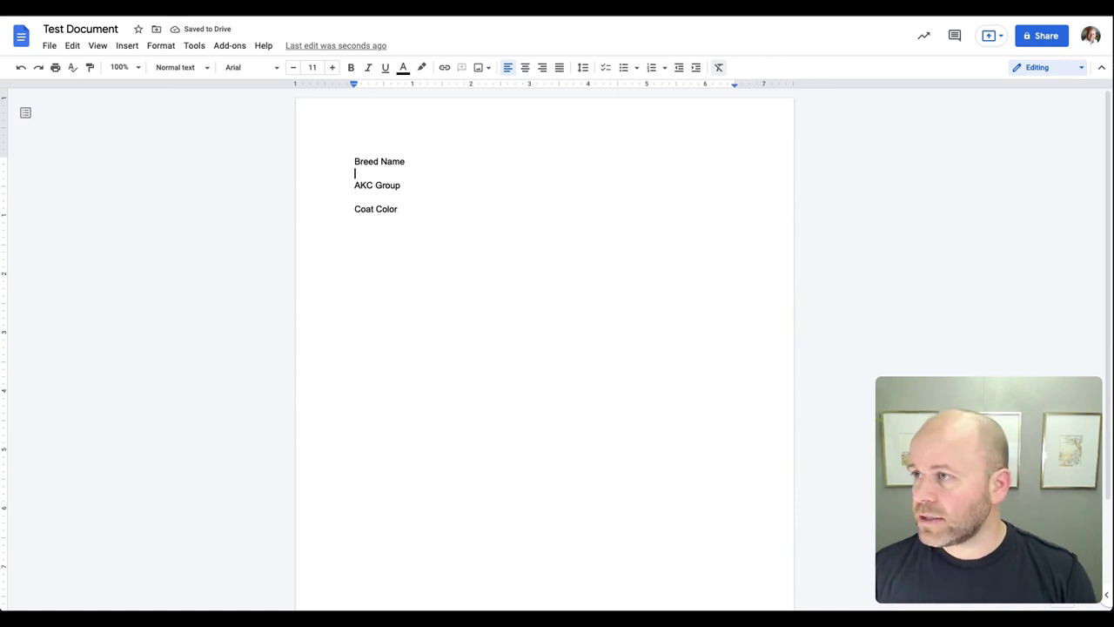
triple_click(403, 161)
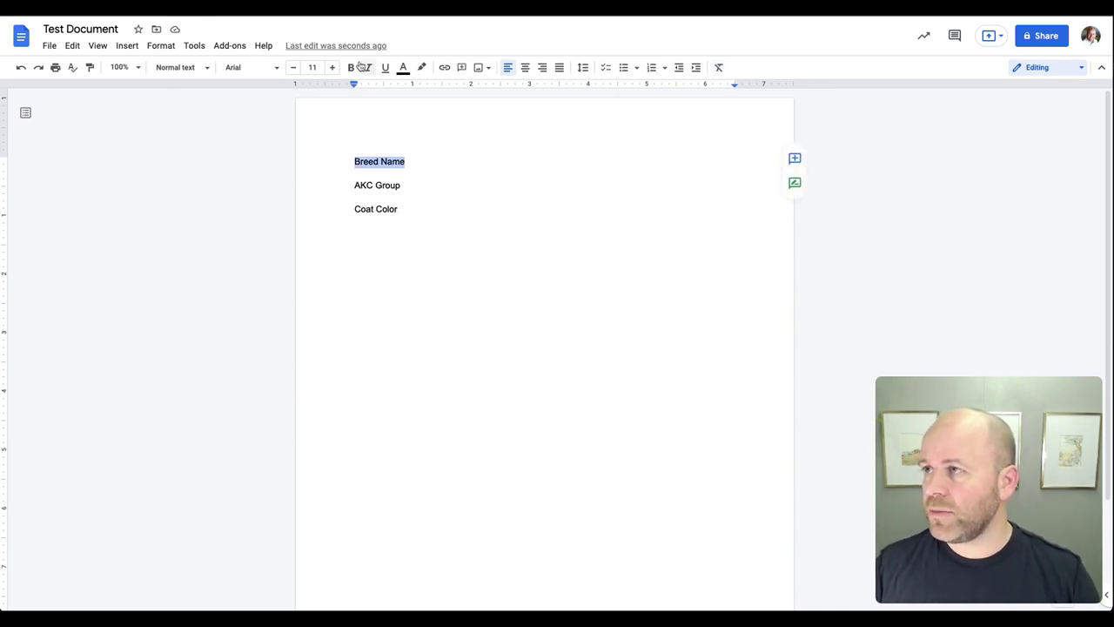
click(317, 67)
click(321, 204)
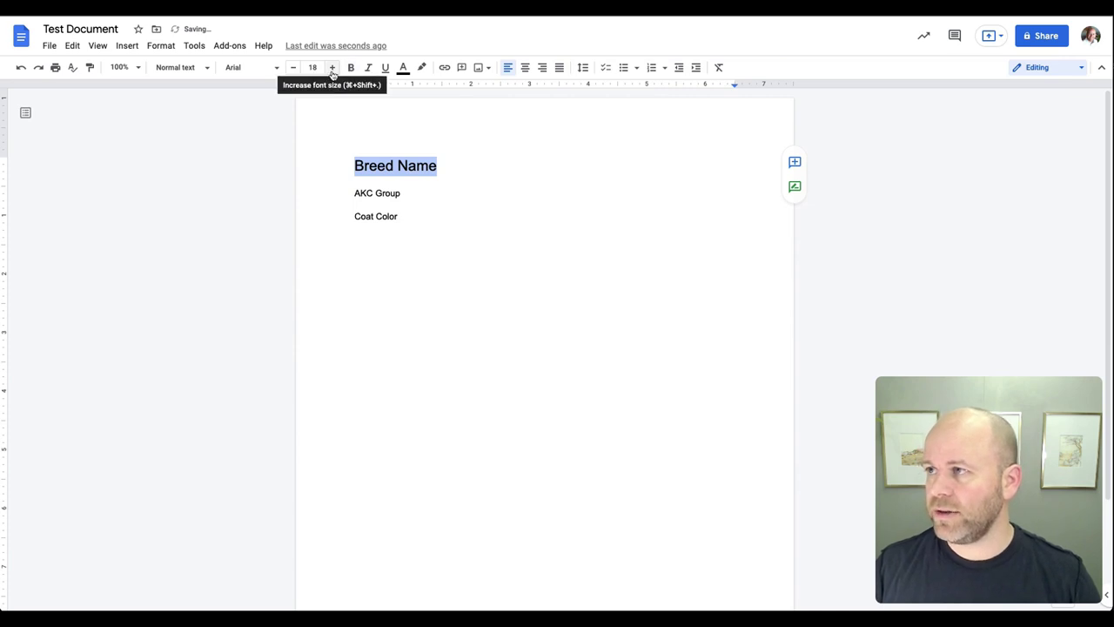
click(331, 67)
click(313, 67)
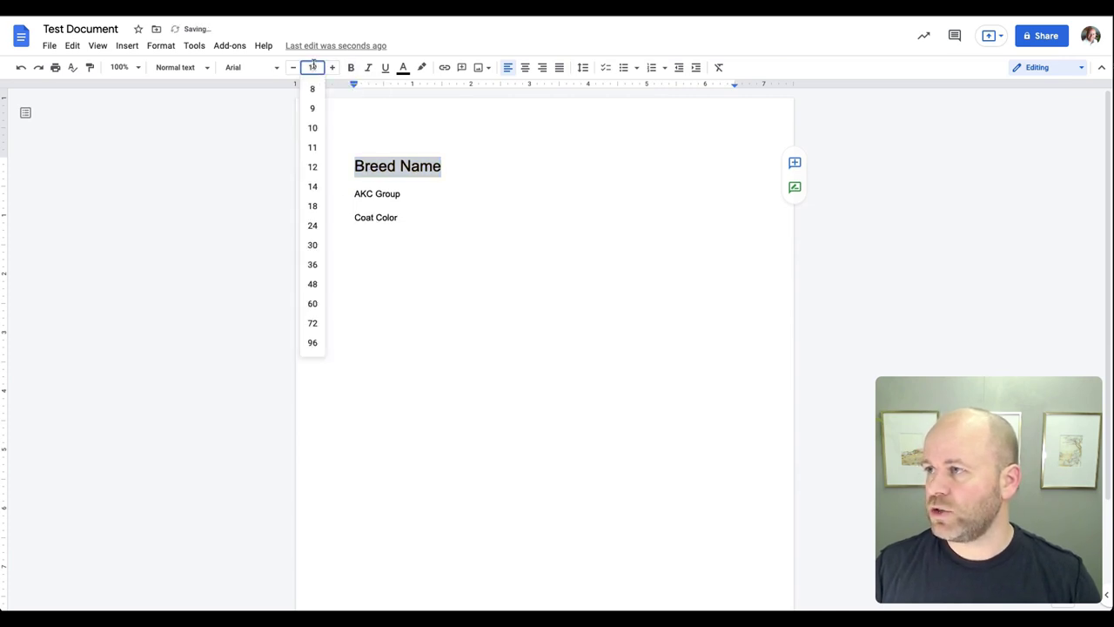
click(313, 226)
Make the AKC Group line 14 pt italic.
drag(418, 199, 306, 191)
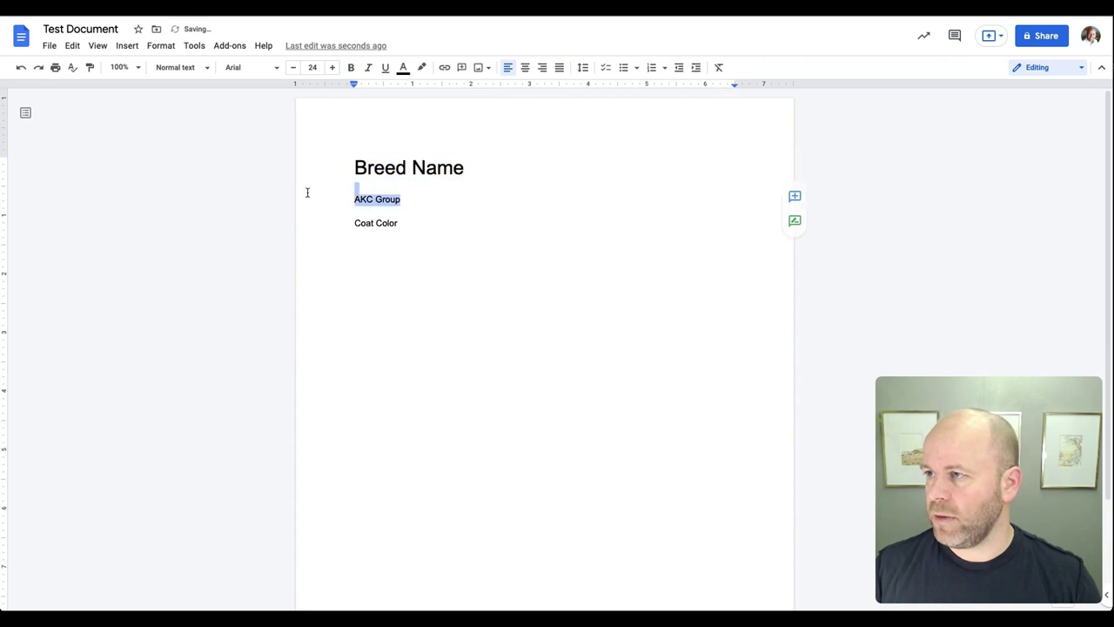
click(332, 67)
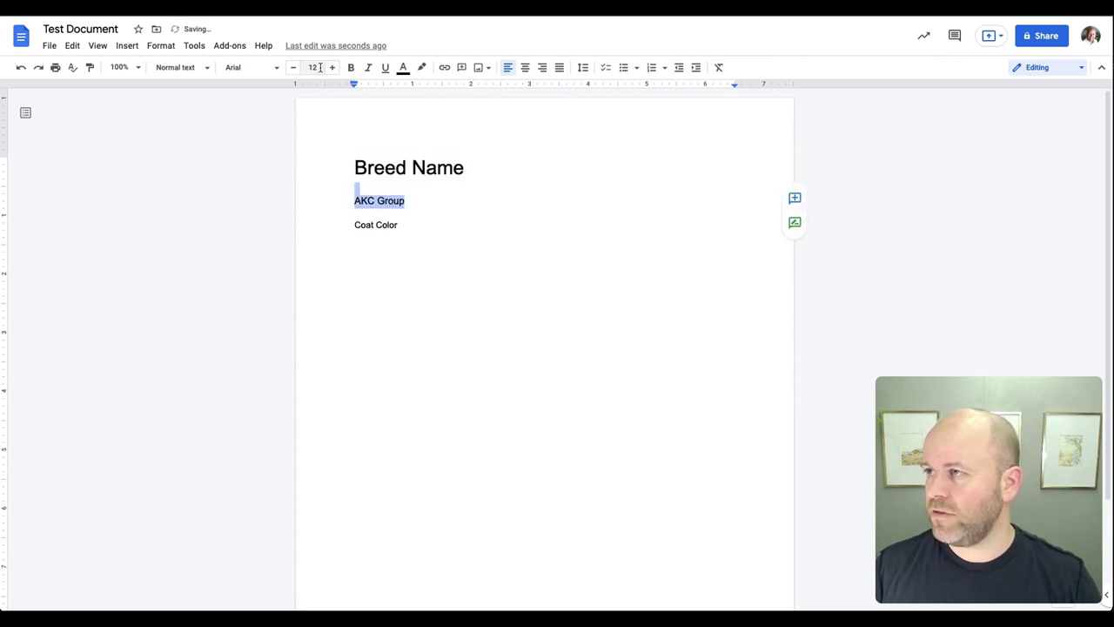
click(313, 67)
click(319, 183)
click(370, 69)
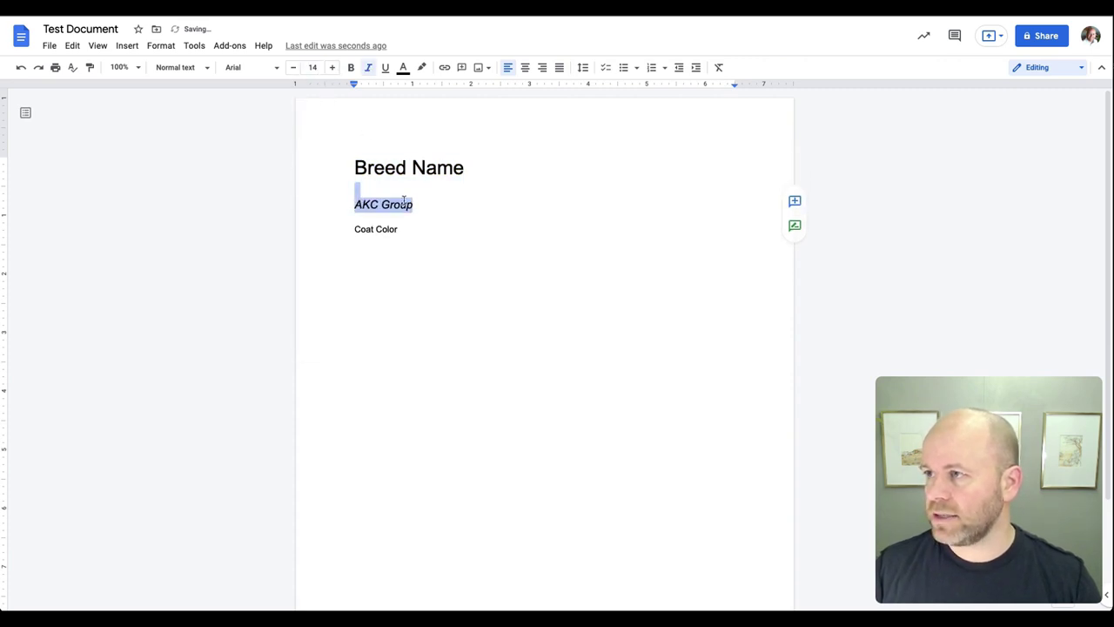
click(427, 209)
Make the Coat Color line 14 pt bold.
drag(400, 229, 352, 229)
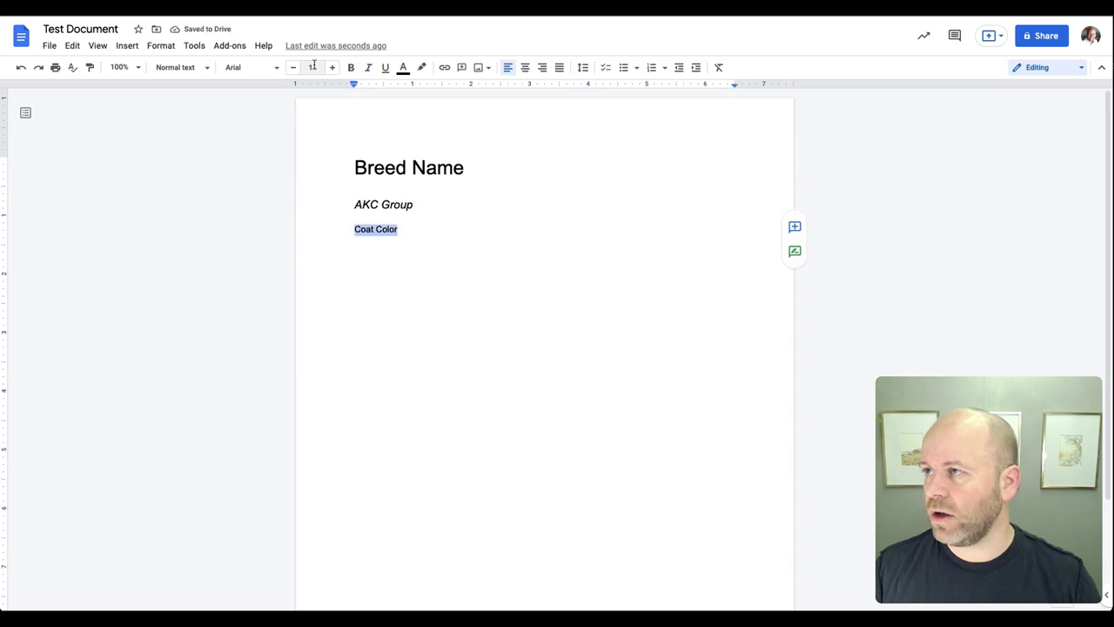
click(312, 67)
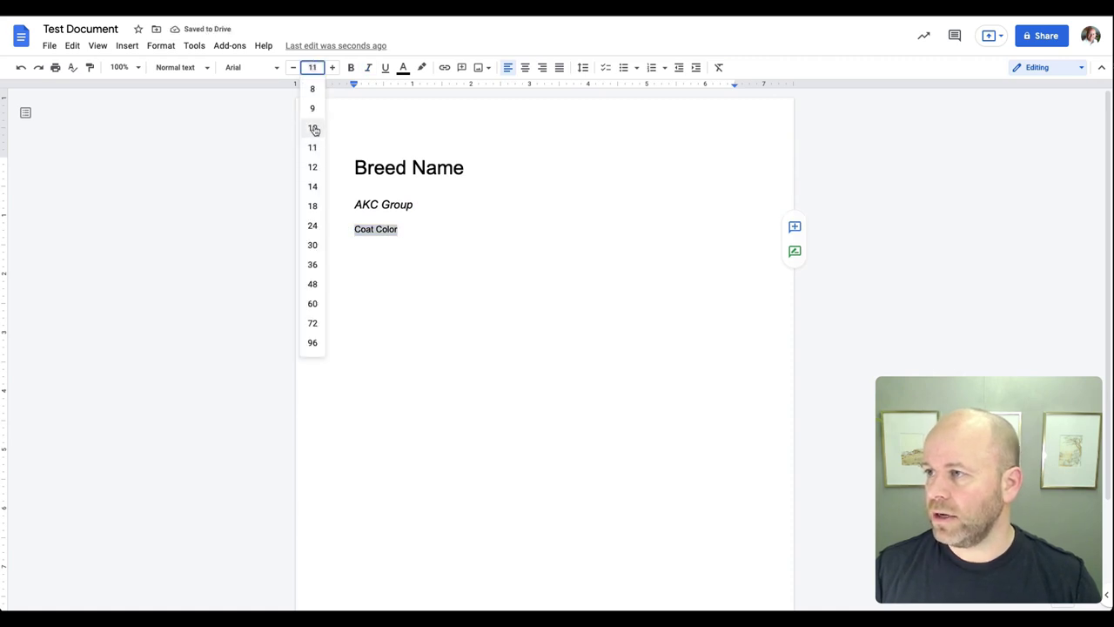
click(313, 186)
click(524, 251)
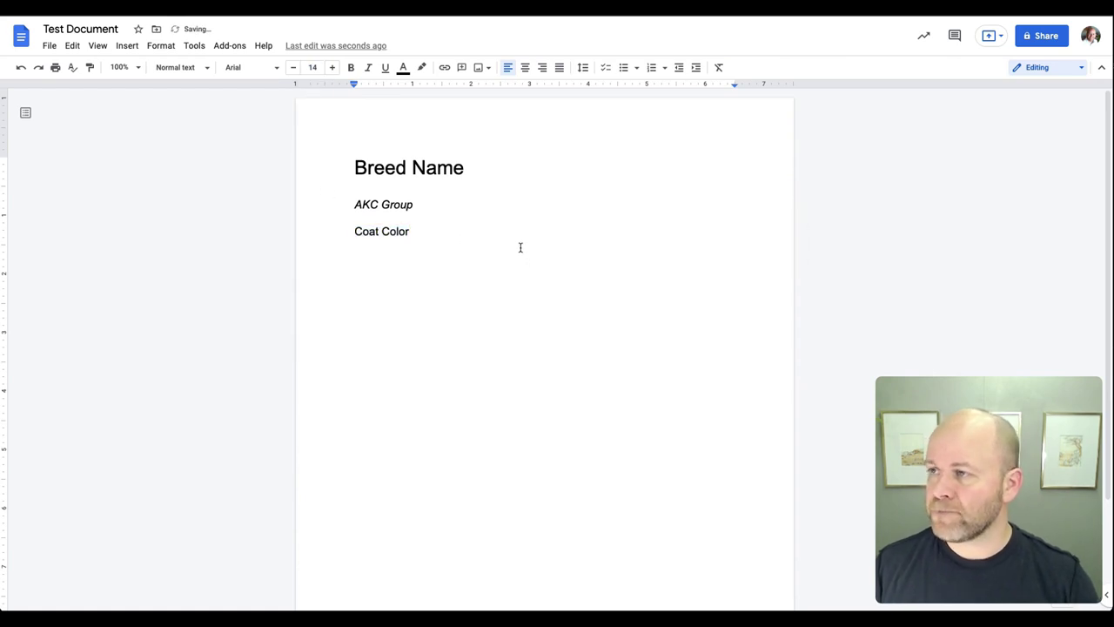
triple_click(519, 246)
key(ctrl+b)
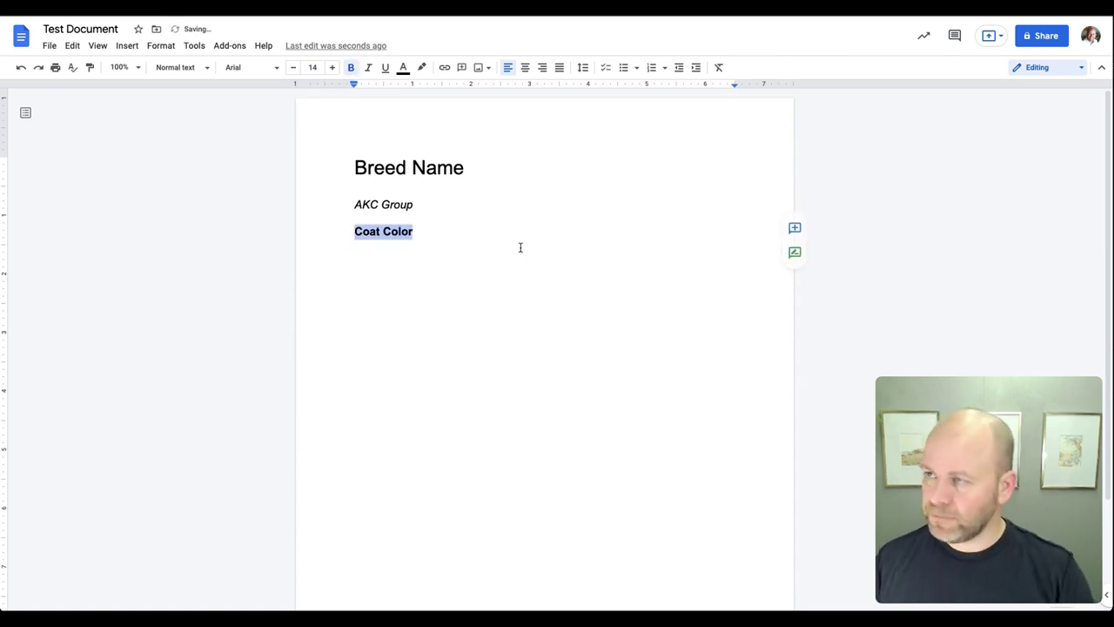
key(Left)
key(Up)
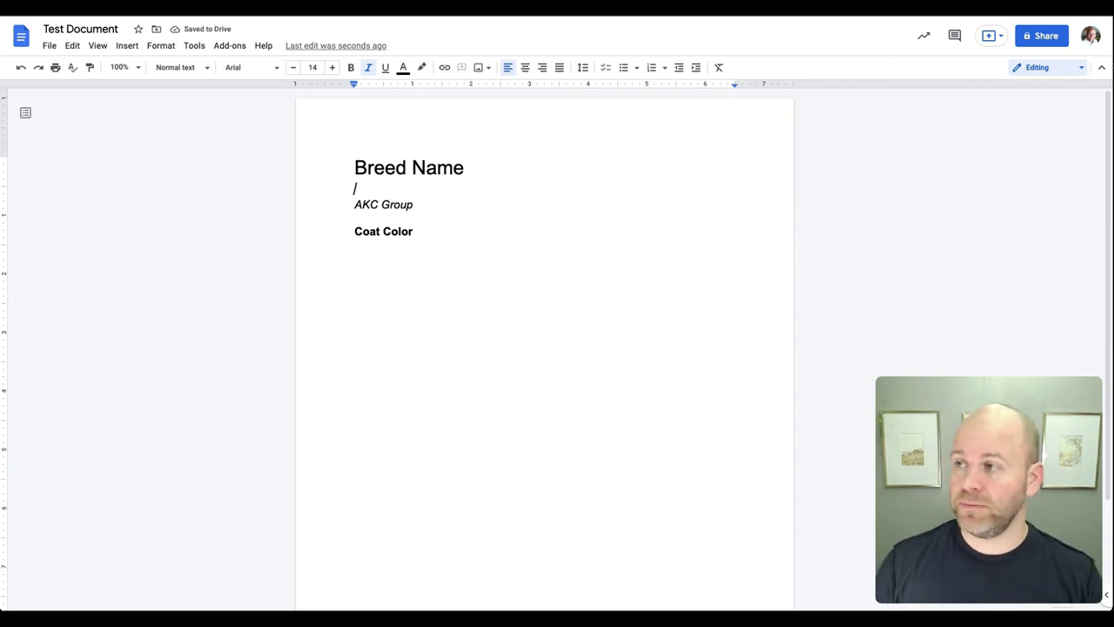
Place the cursor after Breed Name and bring up the zoom level choices.
click(354, 167)
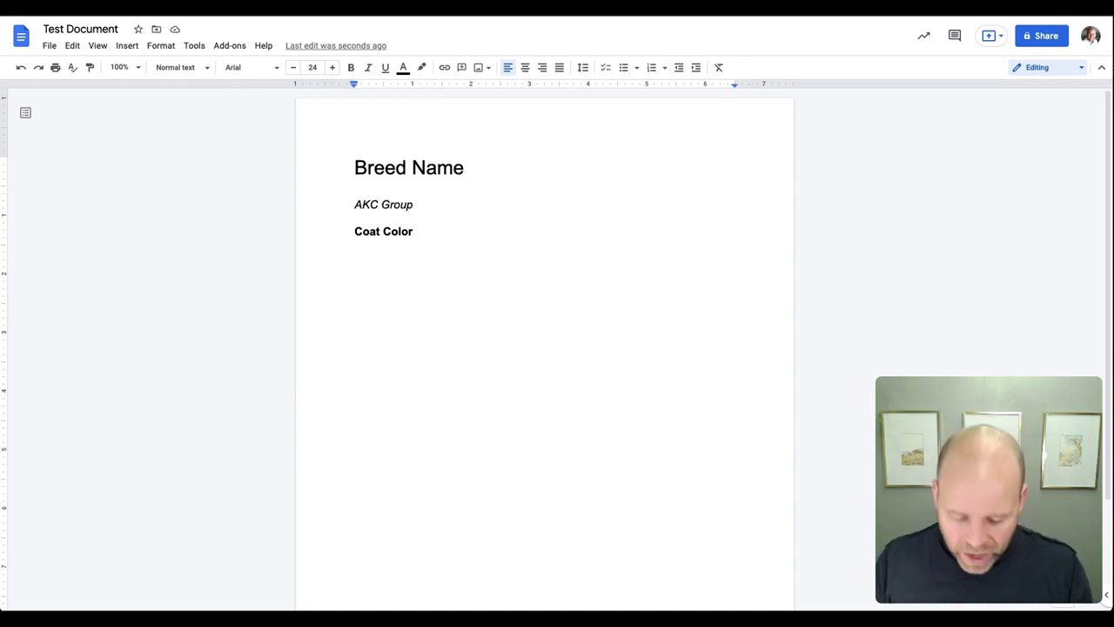
click(466, 167)
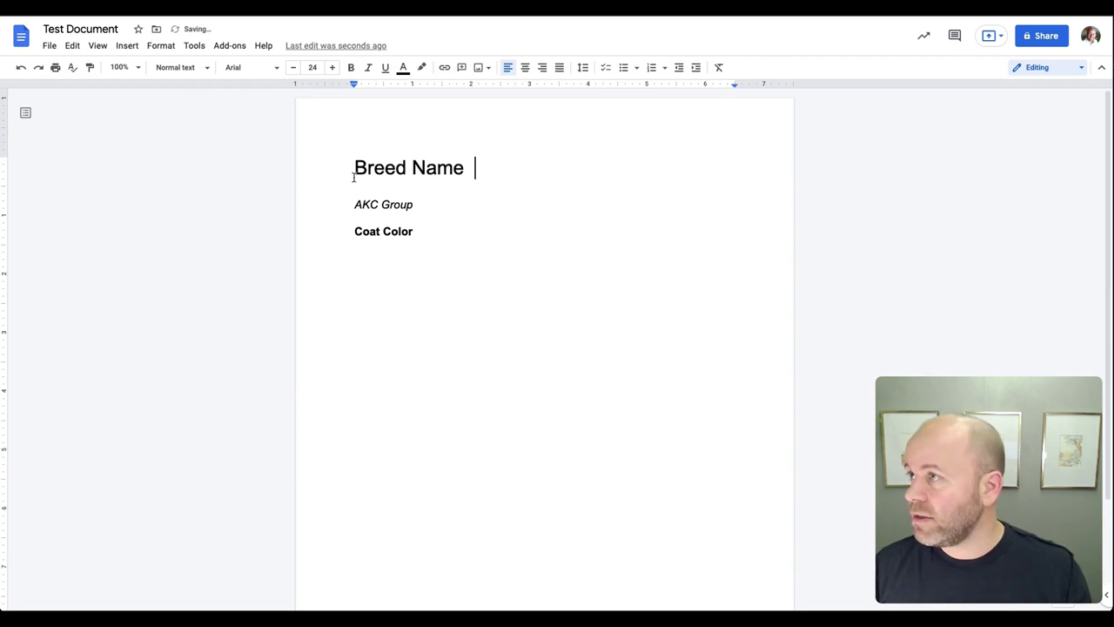
click(135, 69)
Zoom the page to 200% and add {$BreedName} after the Breed Name label.
click(121, 237)
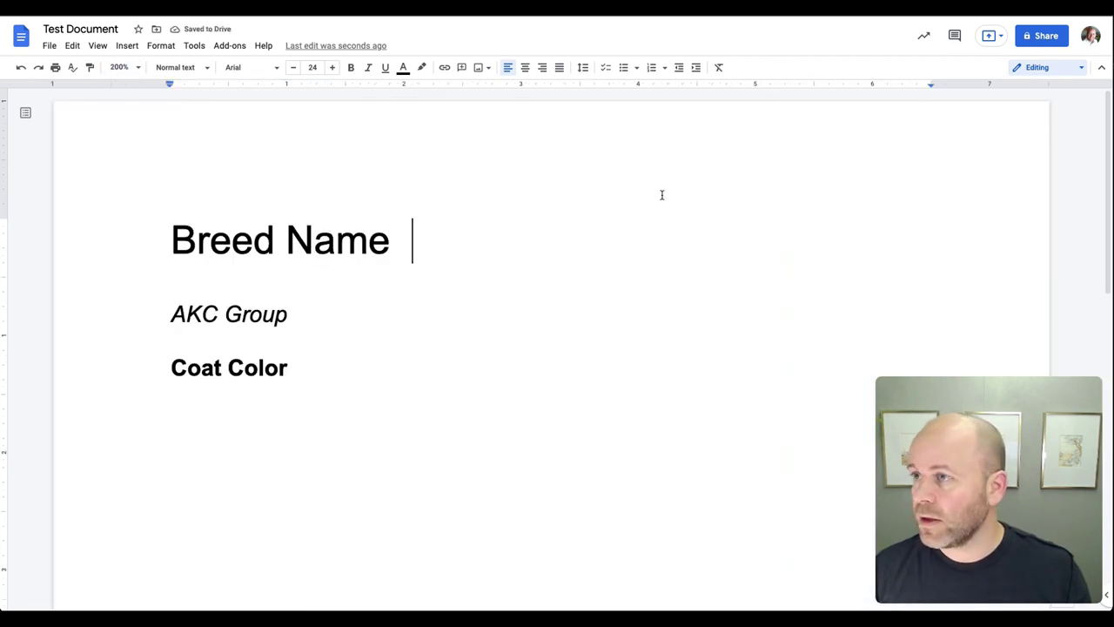
text({)
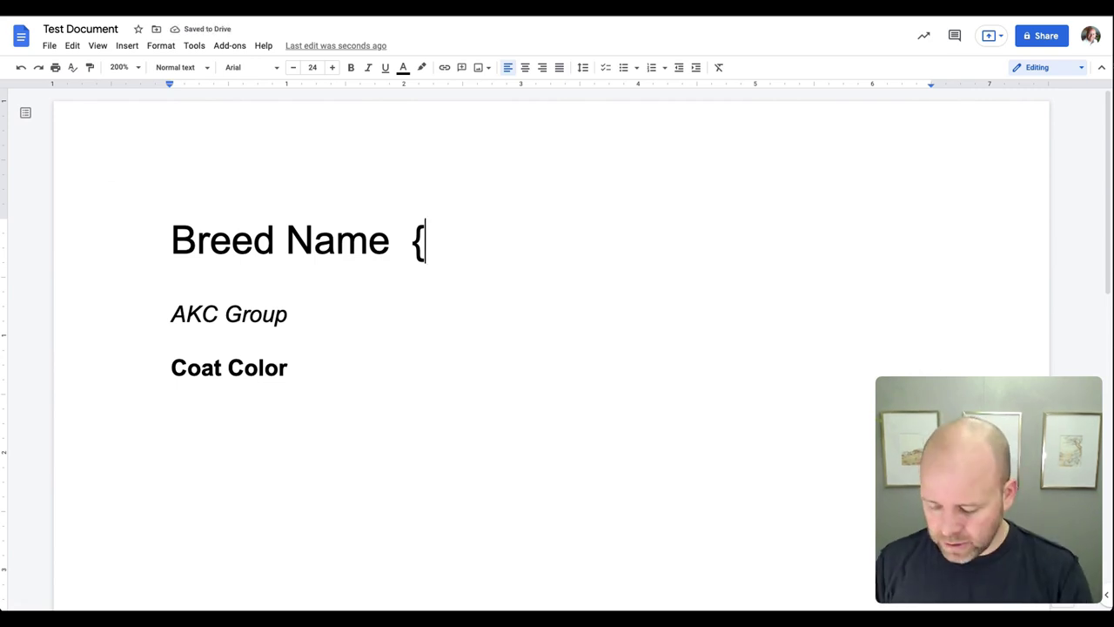
text($)
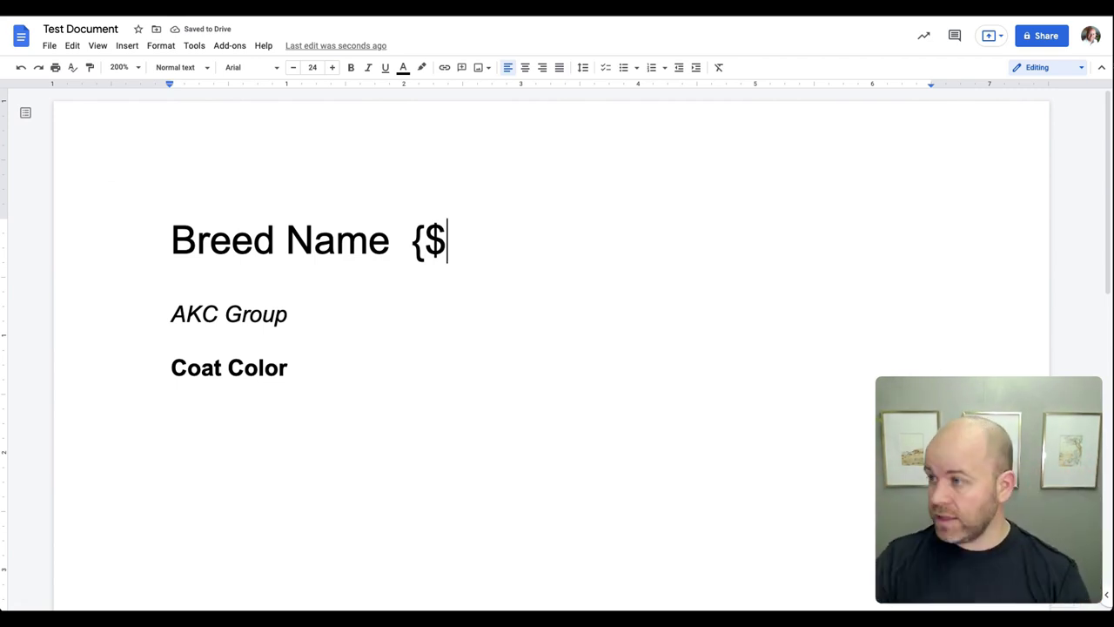
text(Breed)
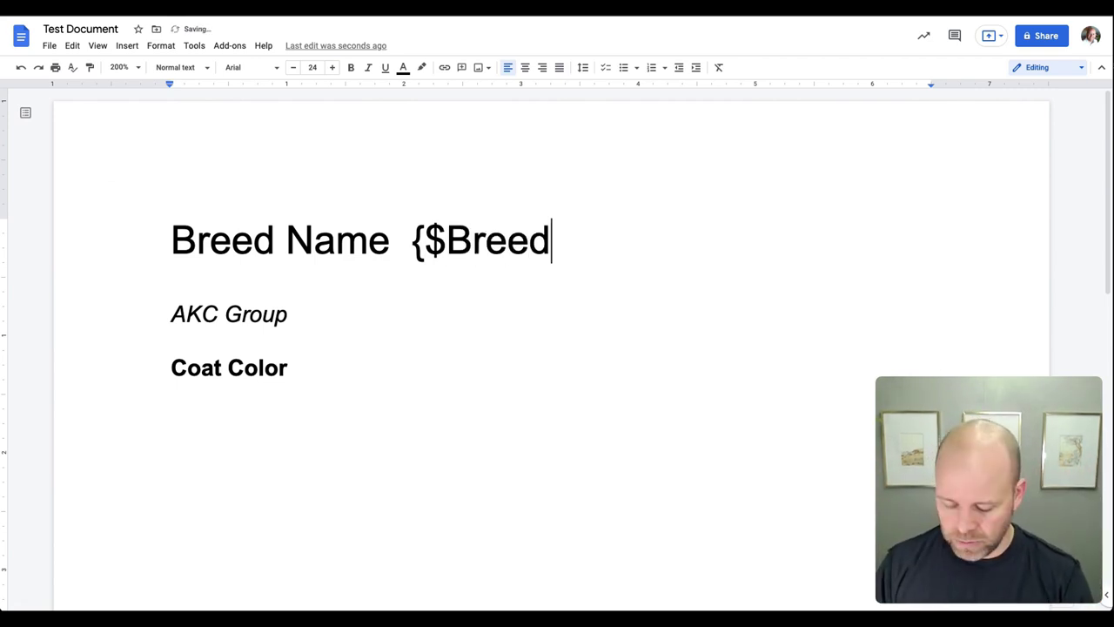
text(Name)
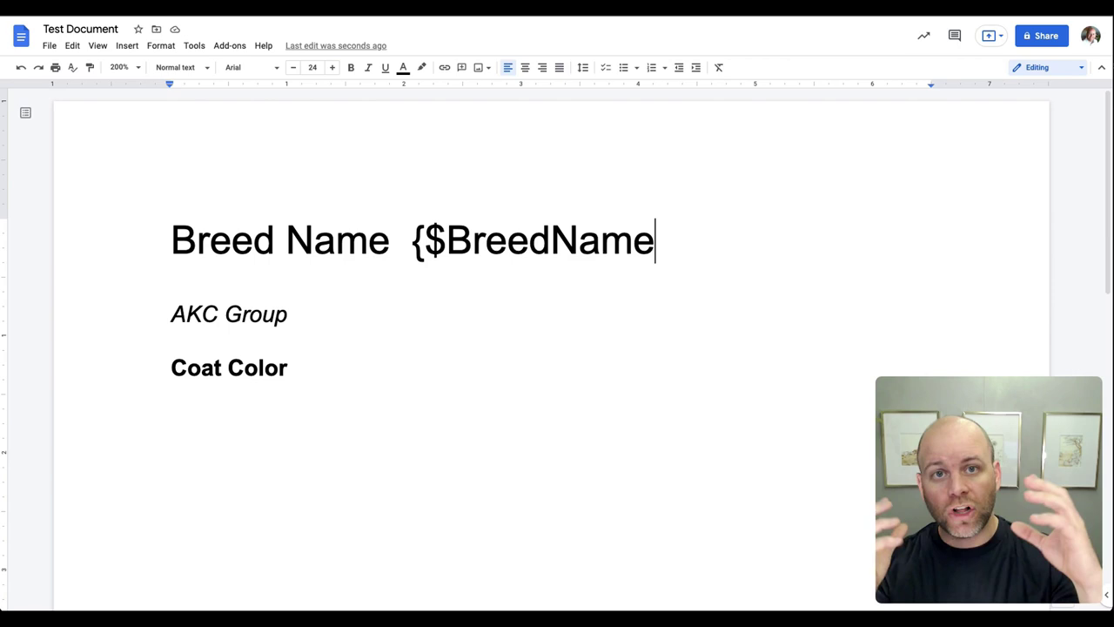
text(})
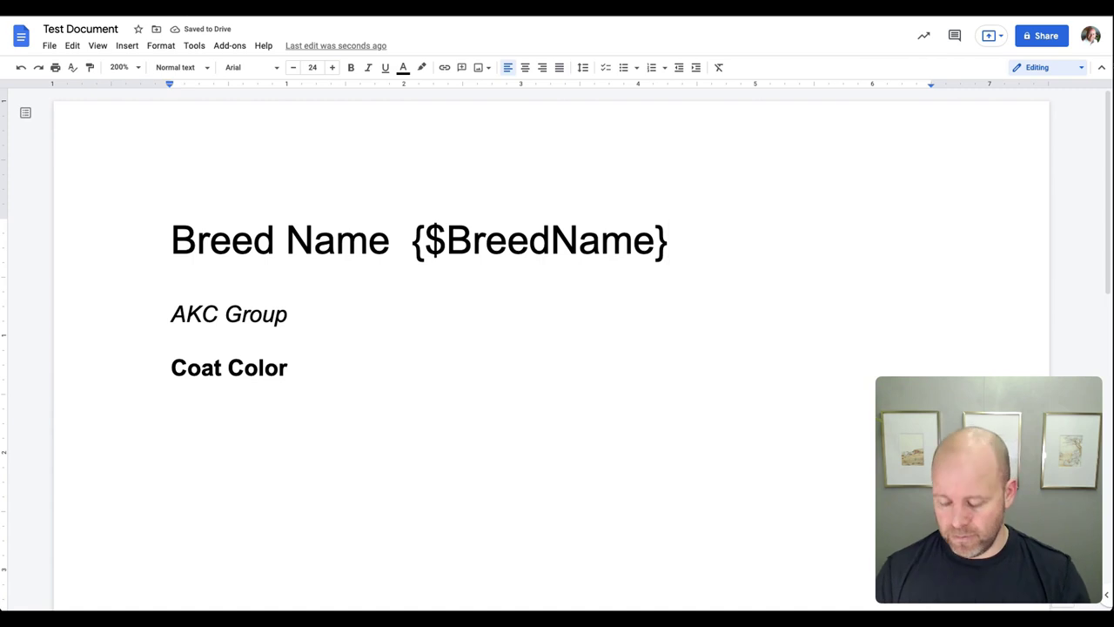
Add {$AKCGroup} after the AKC Group label, then move down to Coat Color.
click(172, 280)
click(288, 314)
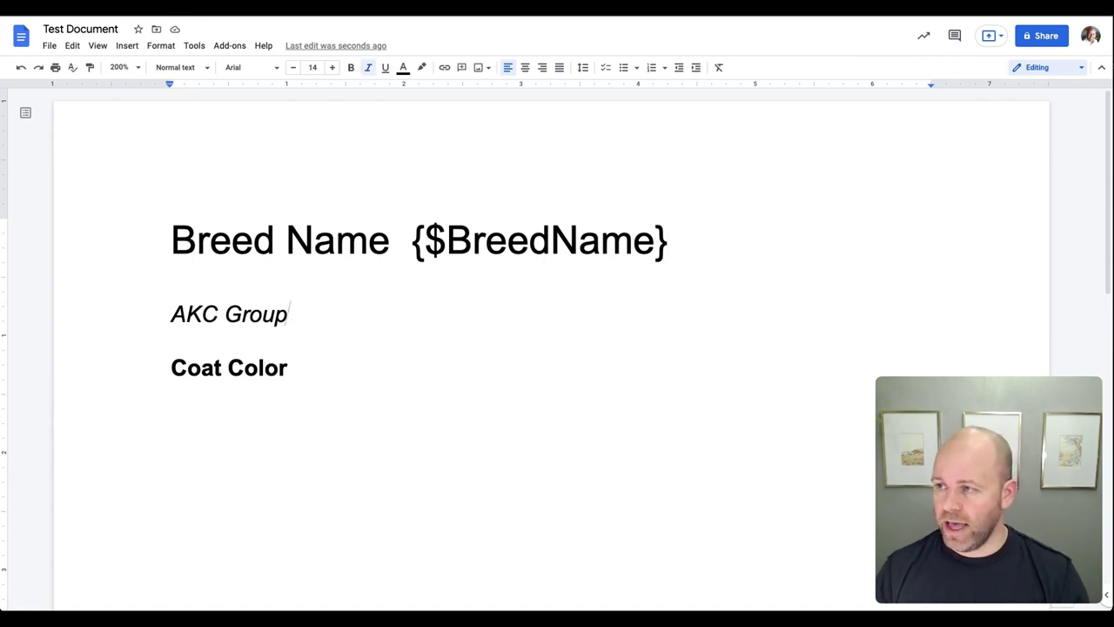
text({)
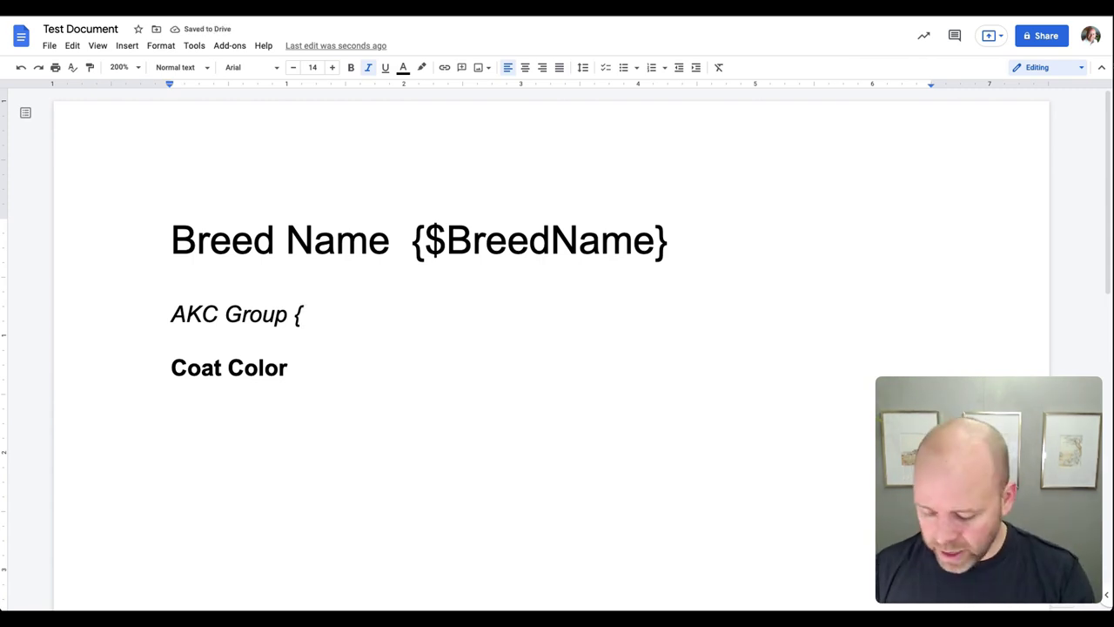
text($)
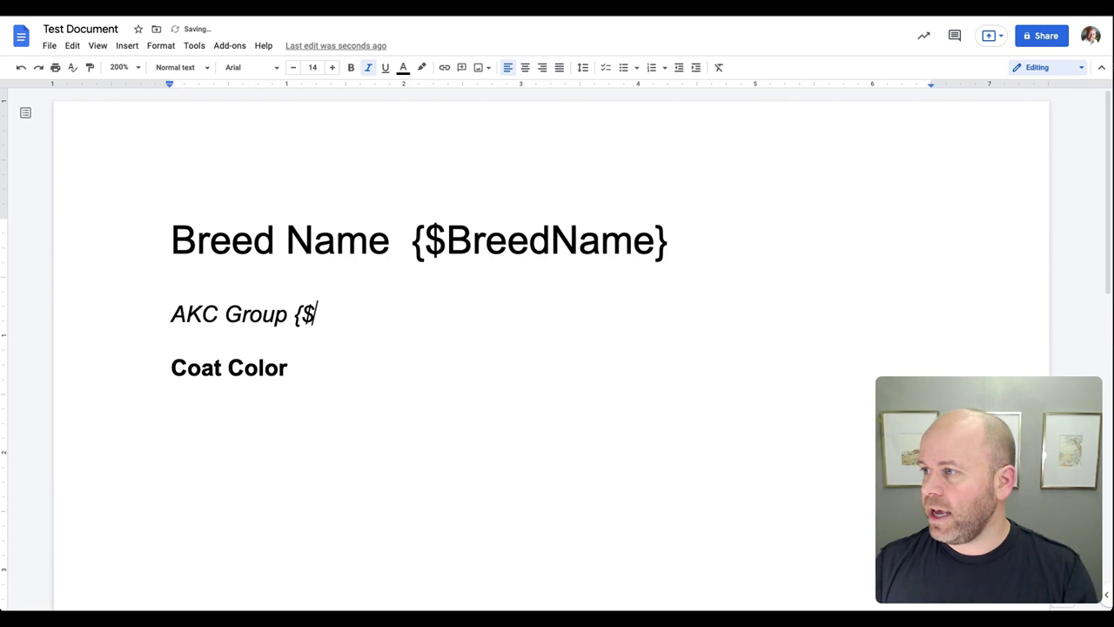
text(AKC)
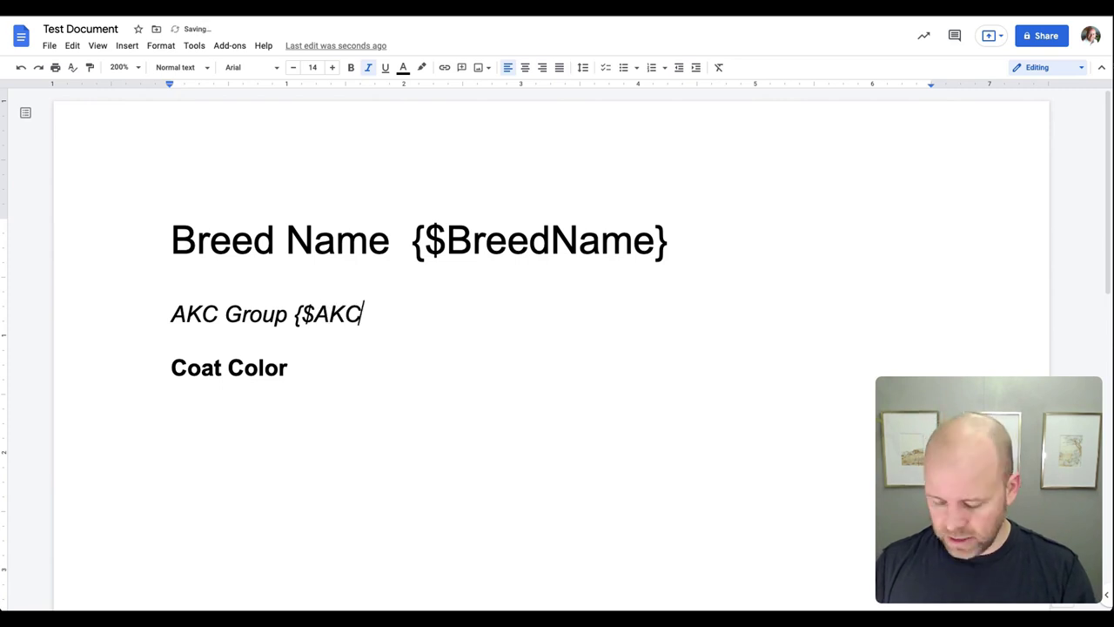
text(Group})
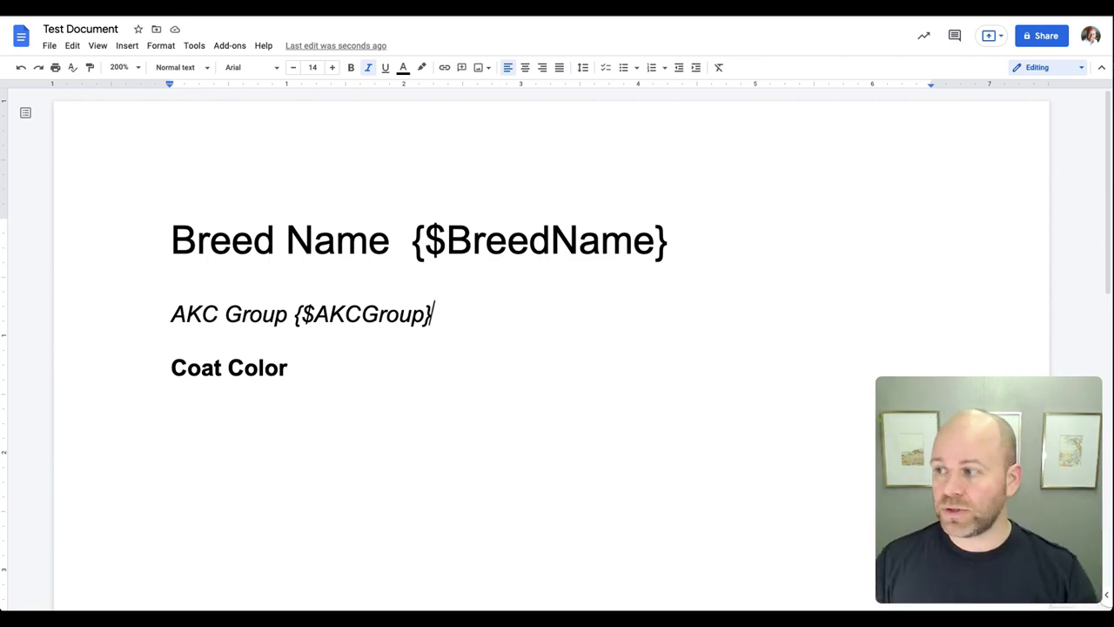
key(Down)
key(Down)
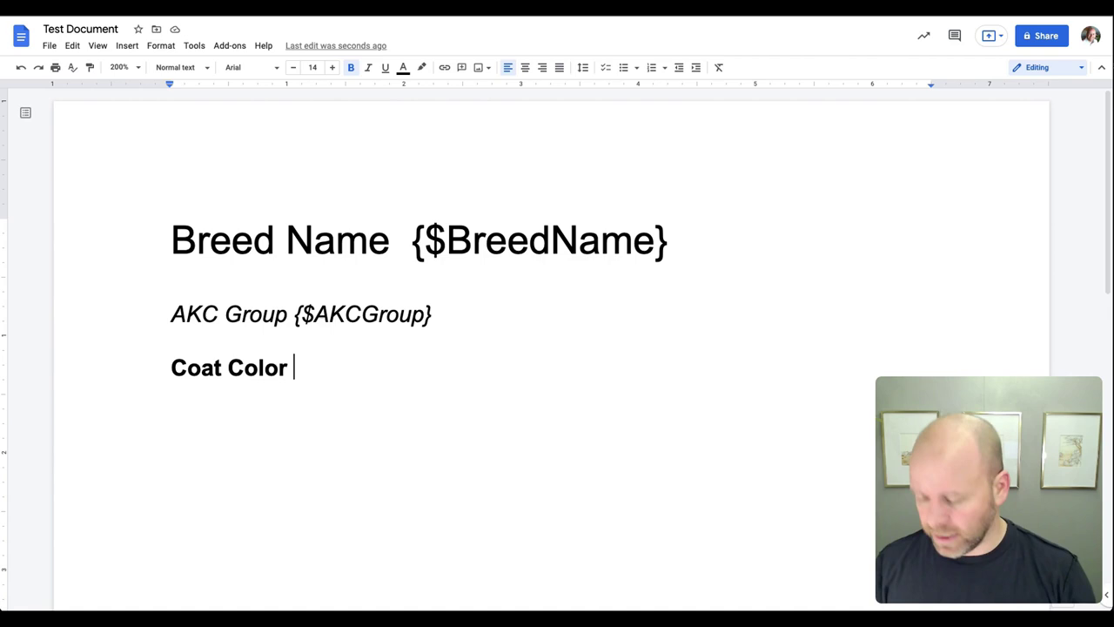
Type the {$CoatColor} merge field after the Coat Color label.
text({)
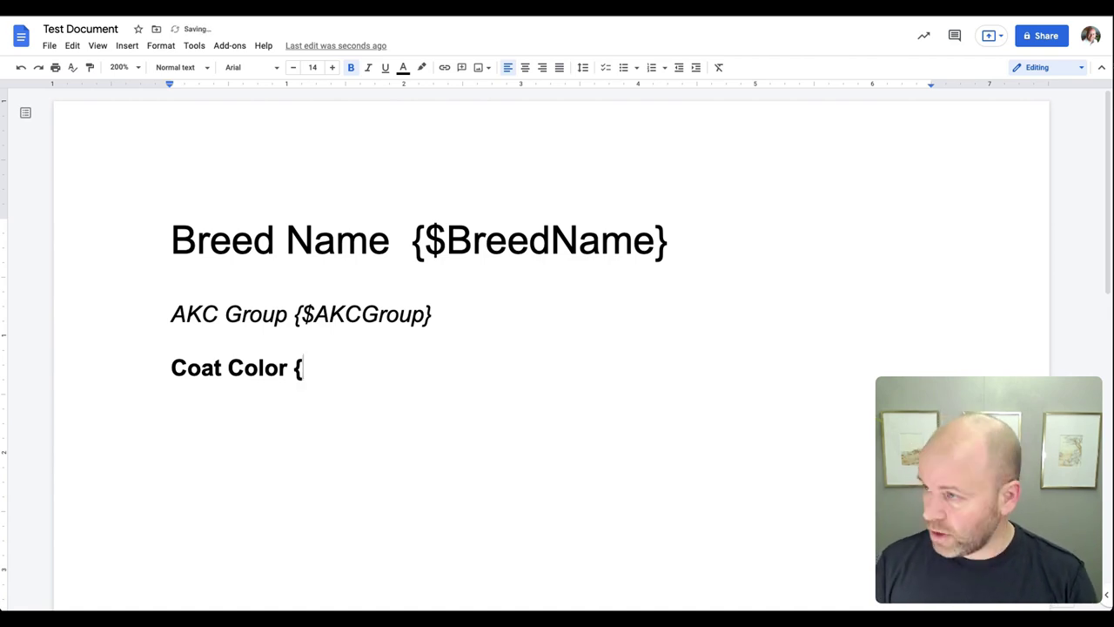
text($Co)
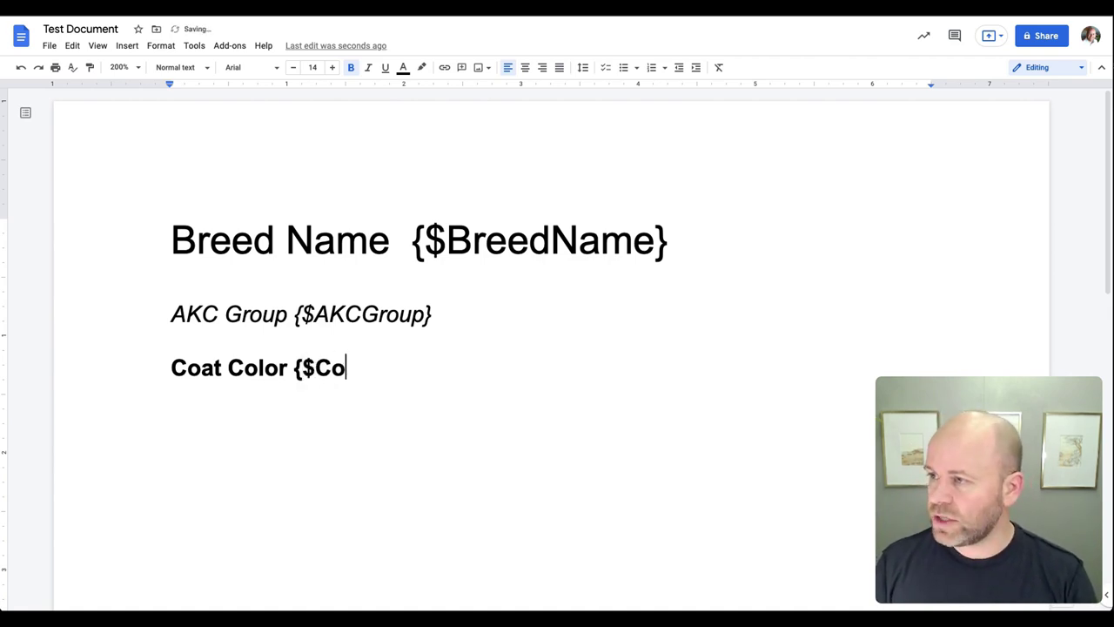
text(atColor)
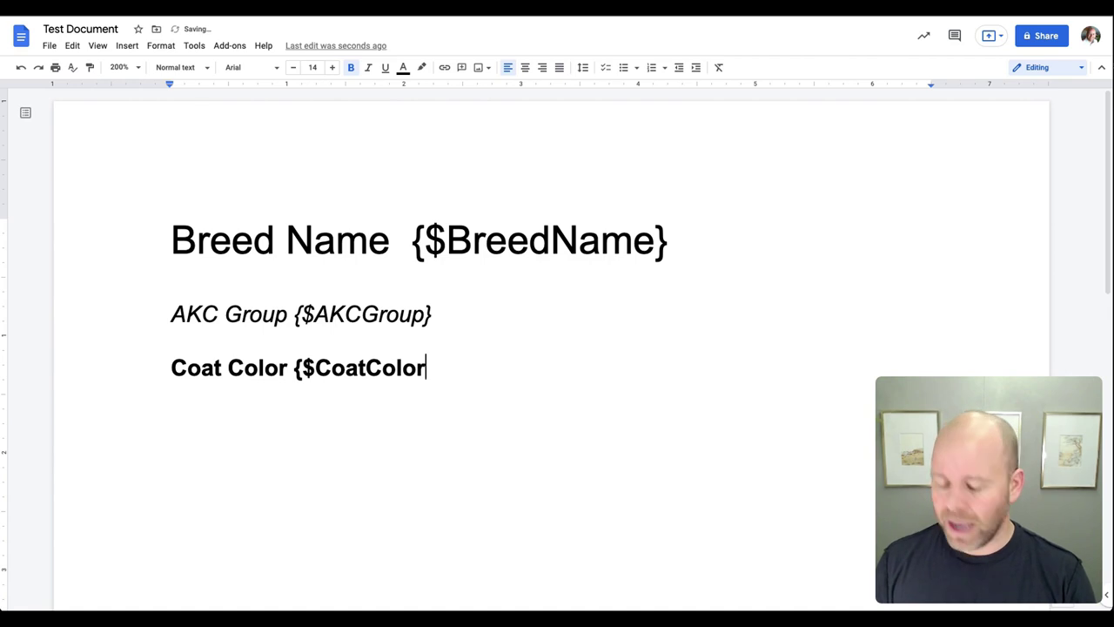
text(})
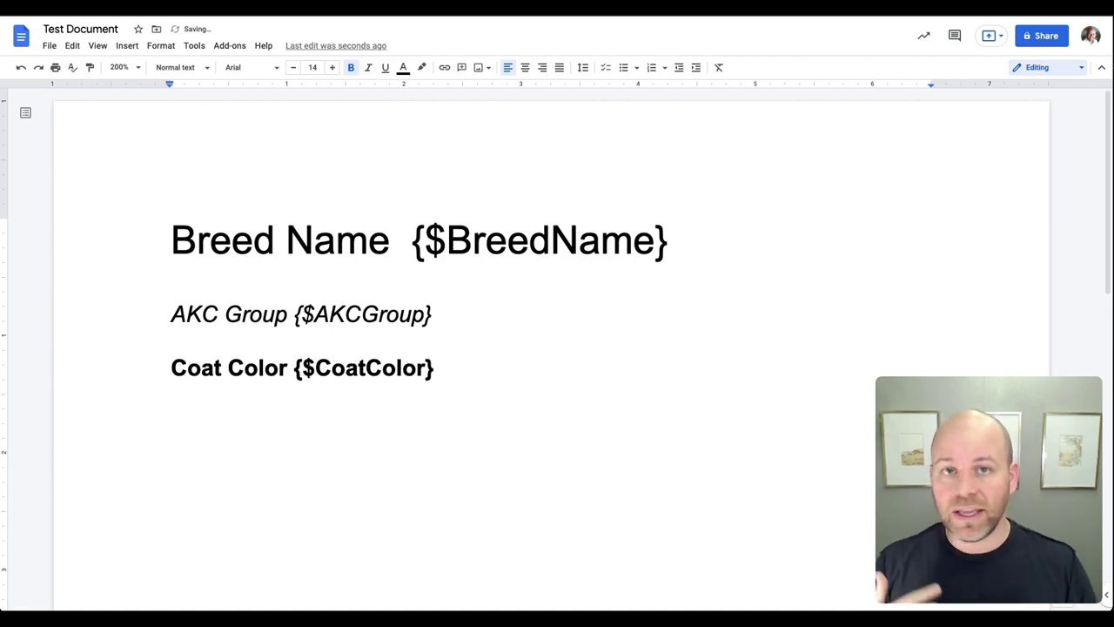
click(382, 369)
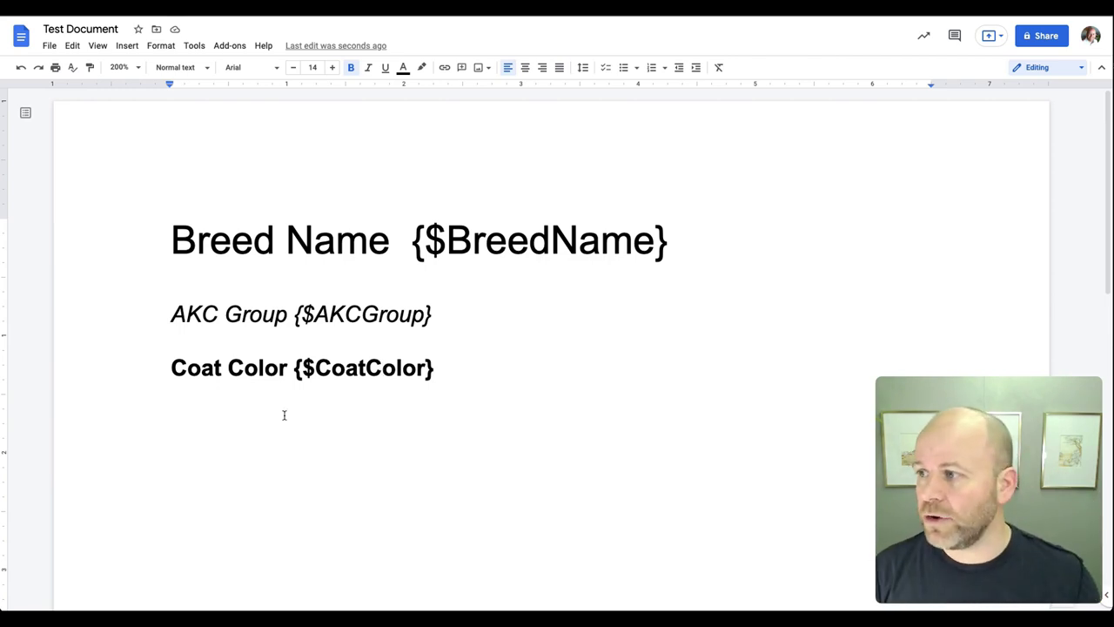
click(577, 241)
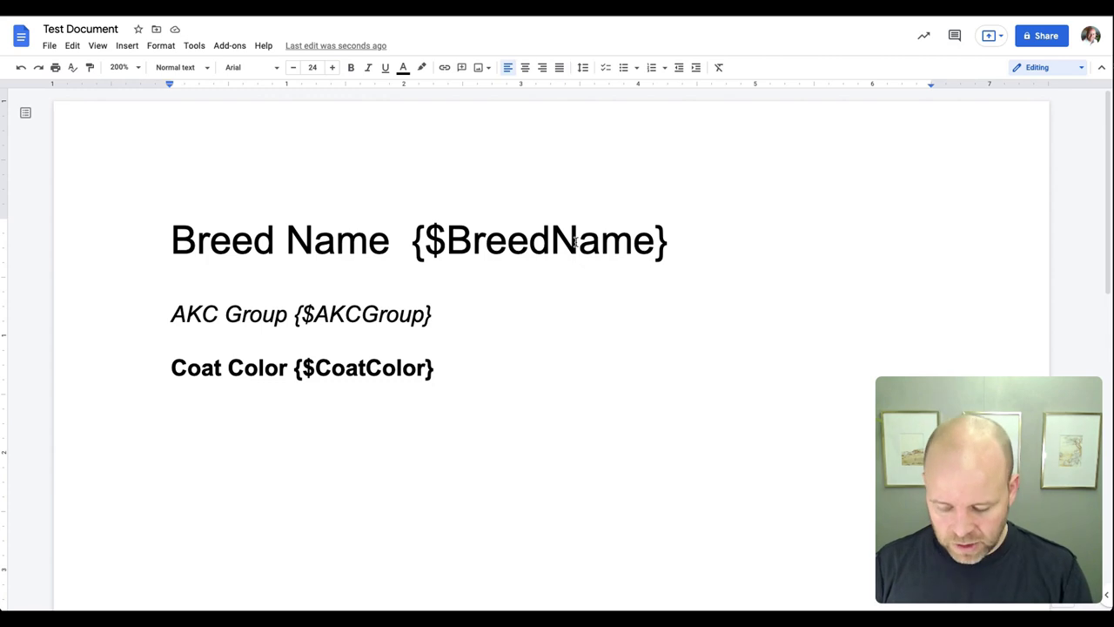
key(BackSpace)
text(n)
click(574, 292)
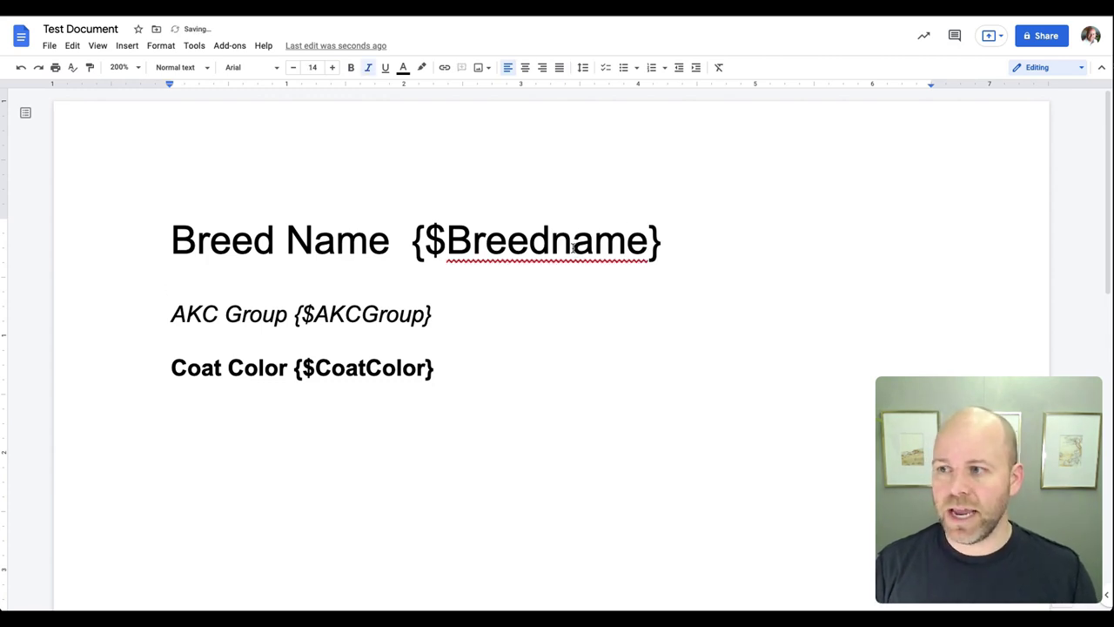
click(574, 241)
key(BackSpace)
text(N)
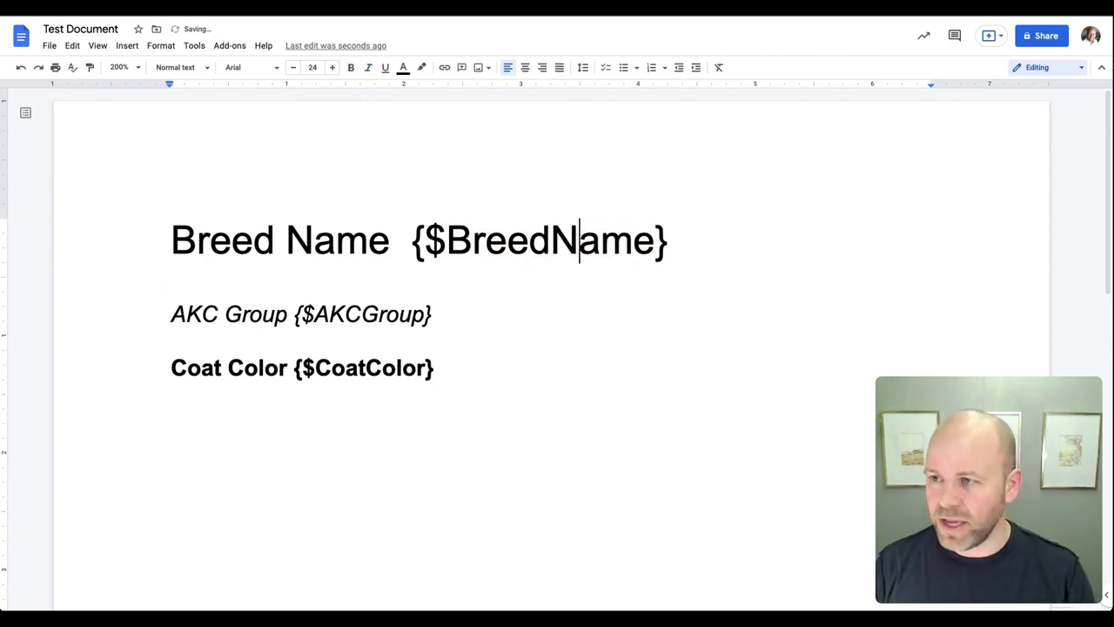
click(563, 301)
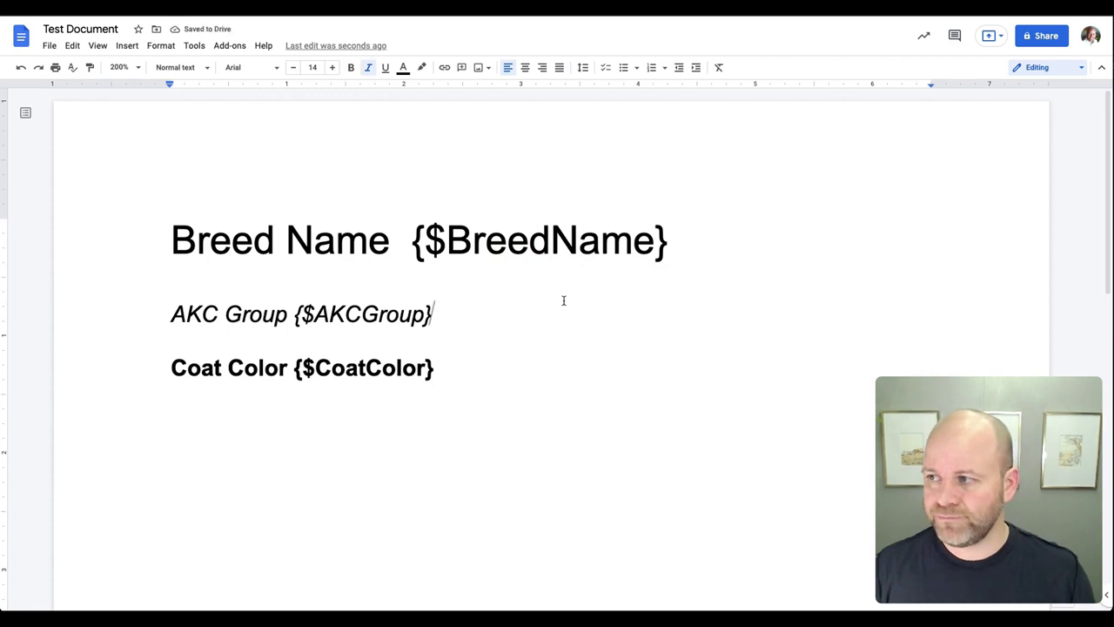
click(412, 241)
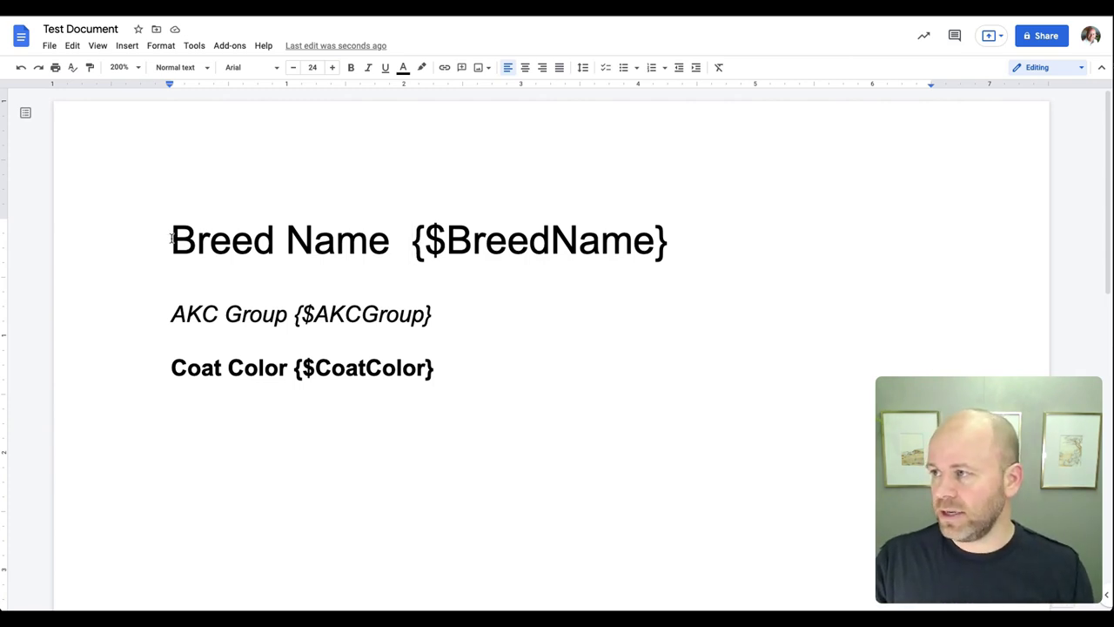
drag(171, 240, 796, 231)
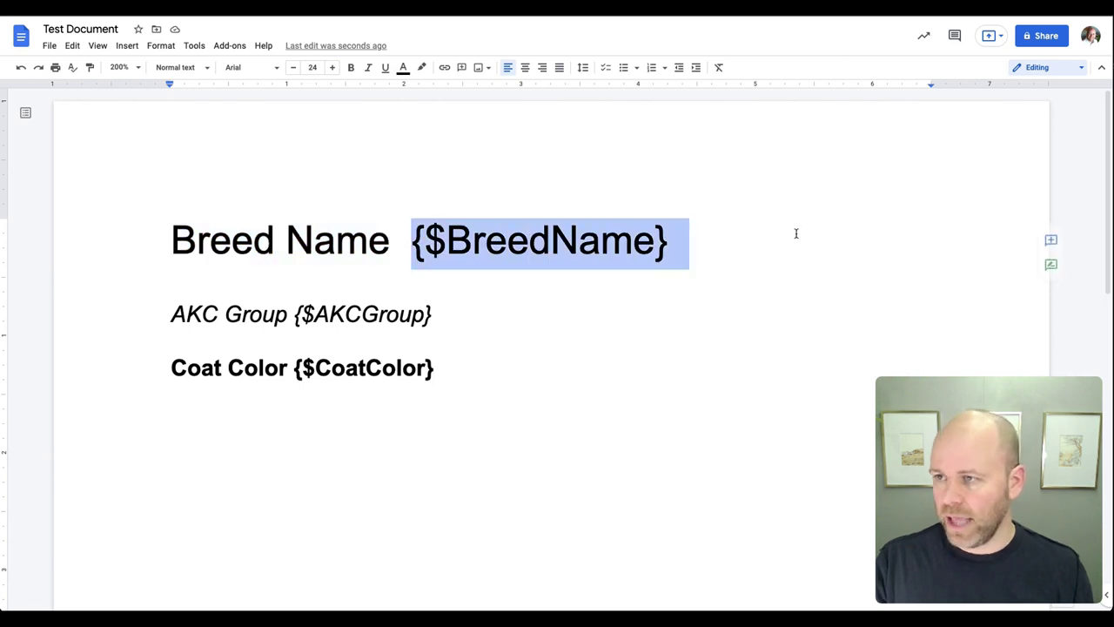
click(395, 254)
Add a colon after the Breed Name, AKC Group and Coat Color labels.
text(:)
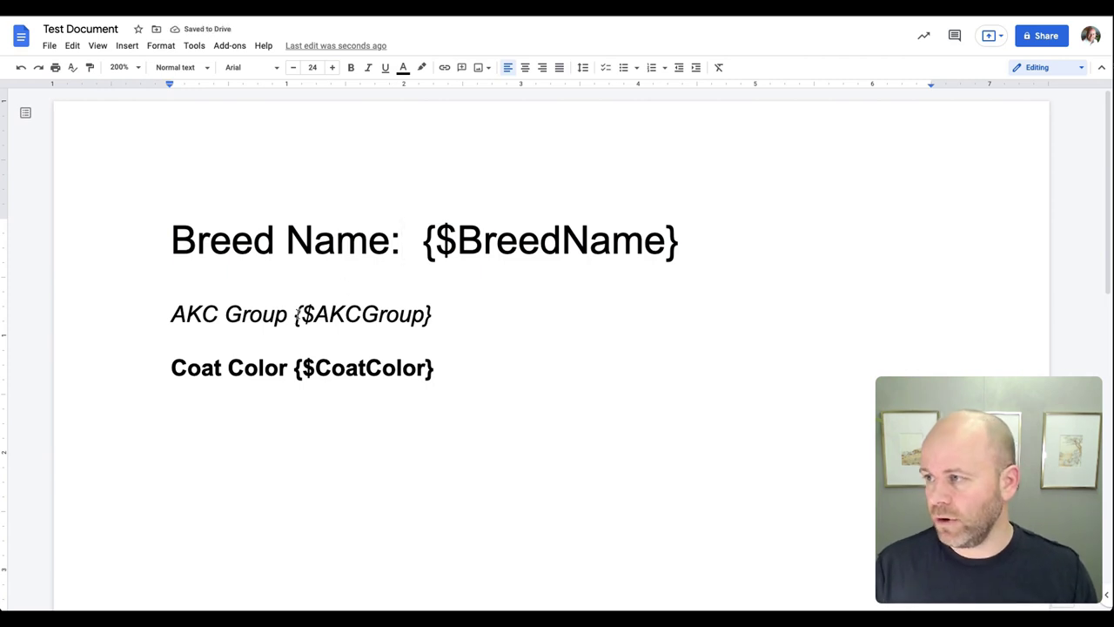
click(290, 315)
text(:)
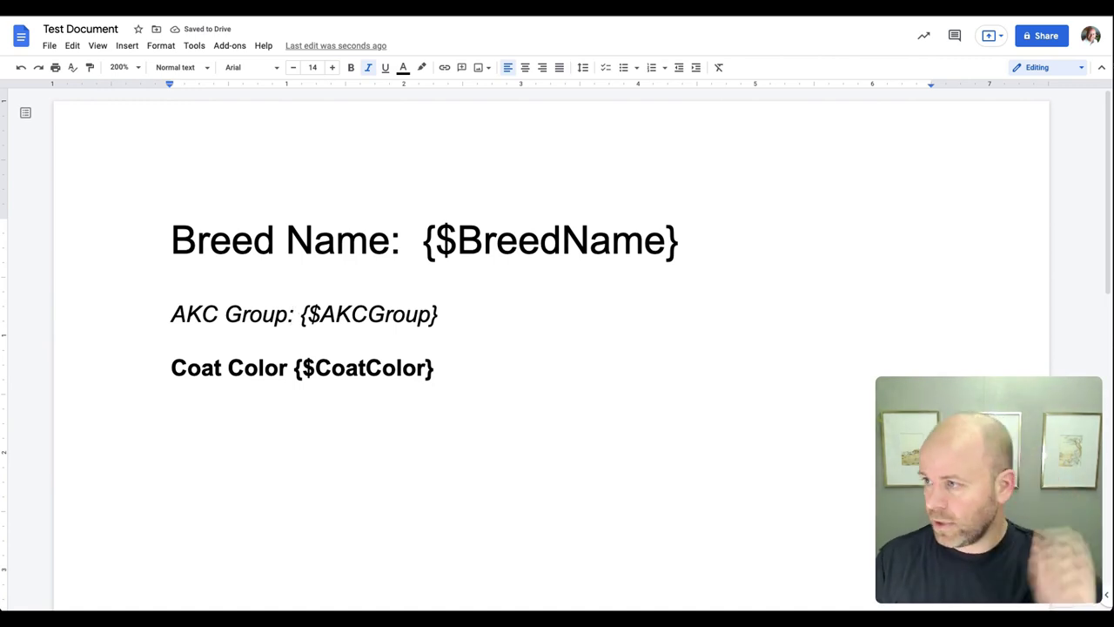
click(171, 341)
click(294, 368)
click(288, 367)
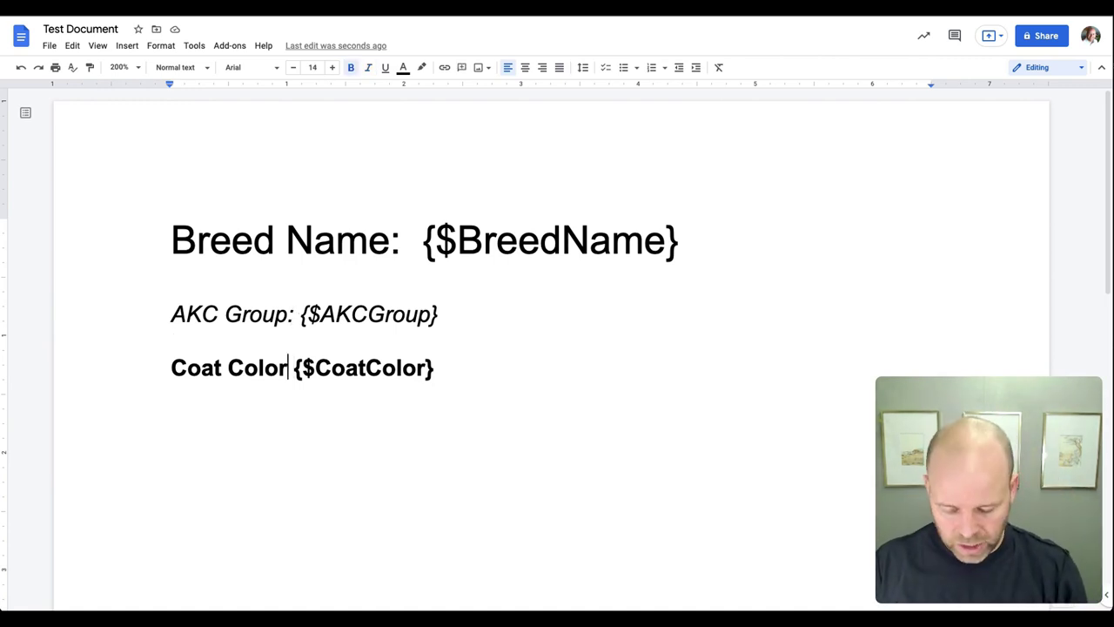
text(:)
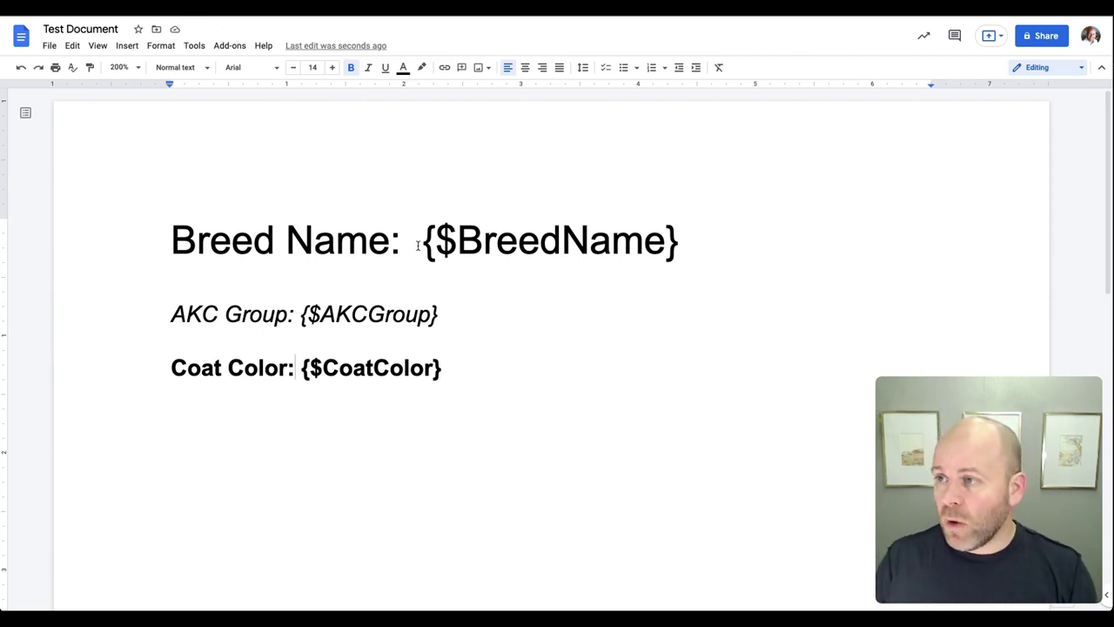
Delete the Breed Name label, then undo to restore it.
drag(422, 241, 139, 239)
key(BackSpace)
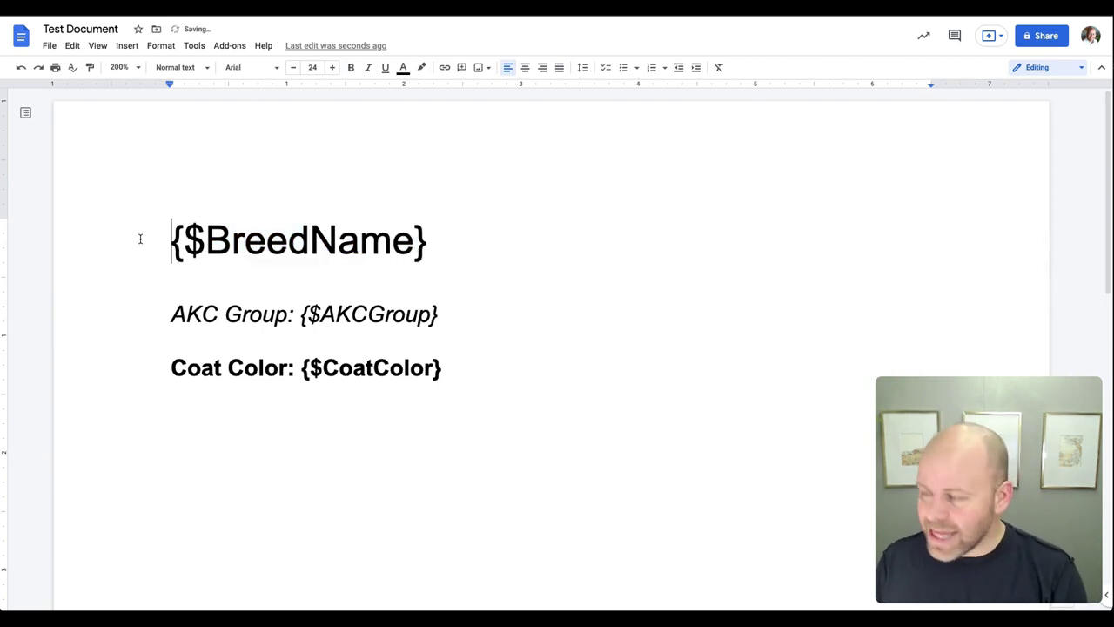
key(ctrl+z)
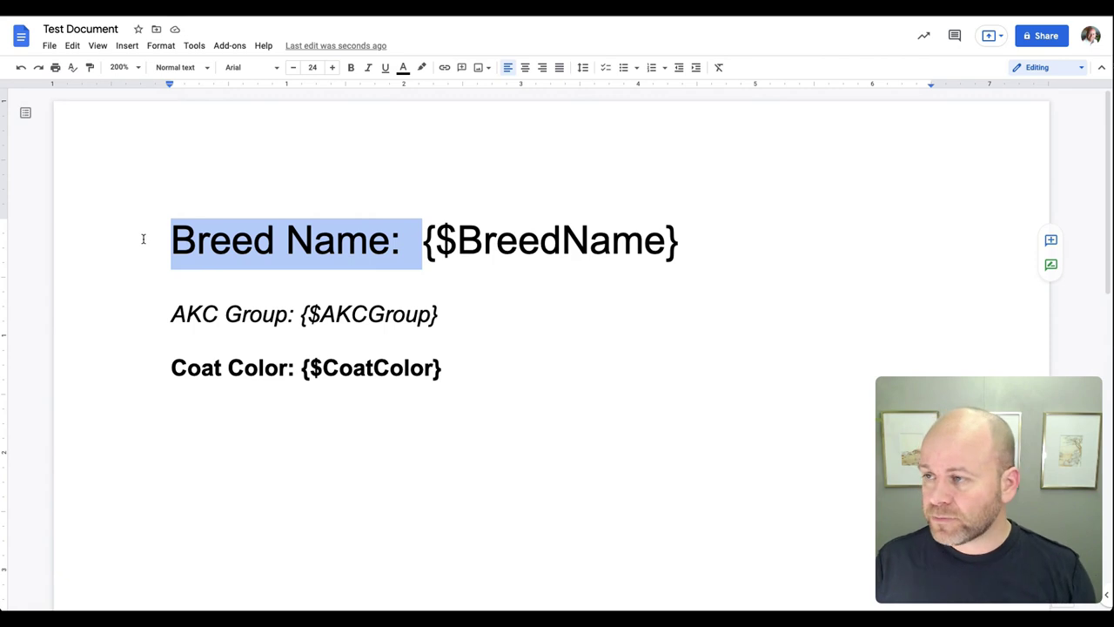
click(438, 245)
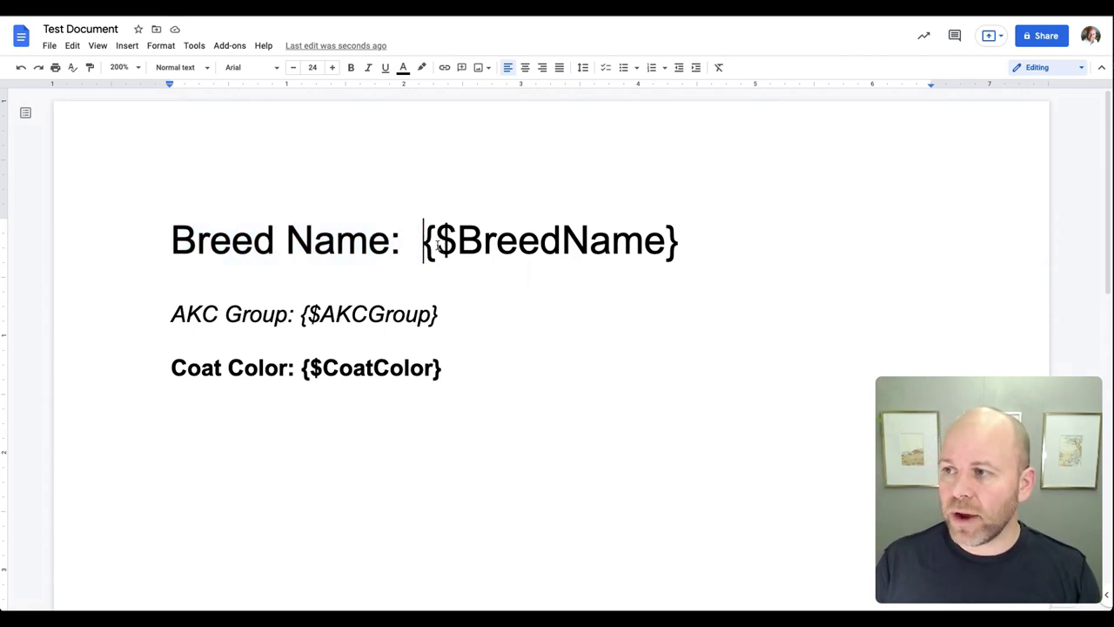
drag(438, 246, 641, 243)
click(644, 243)
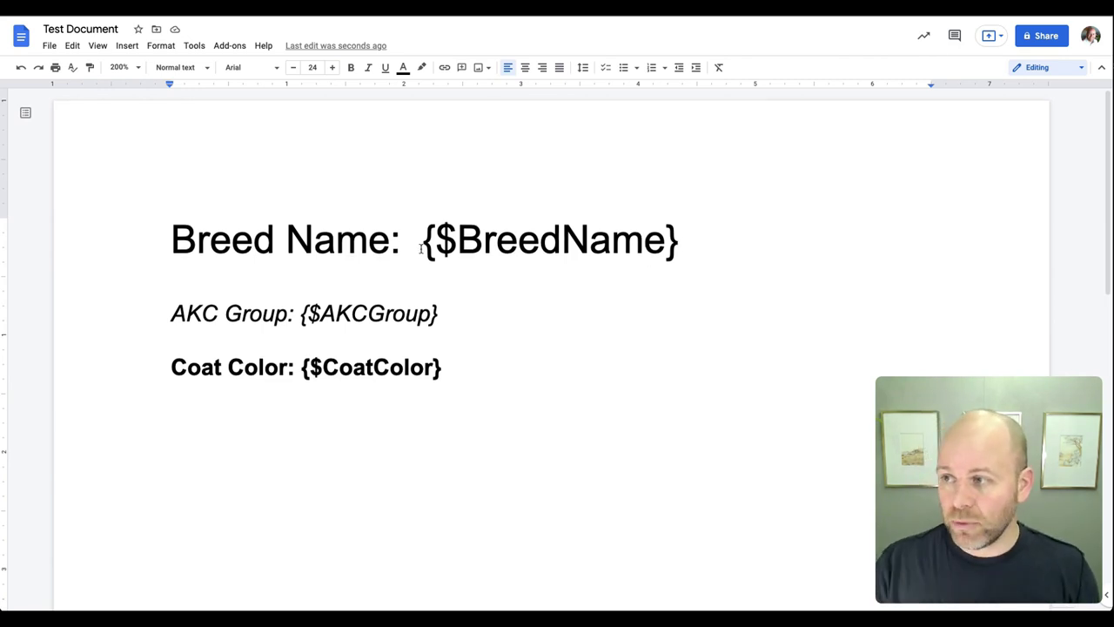
drag(421, 249, 685, 250)
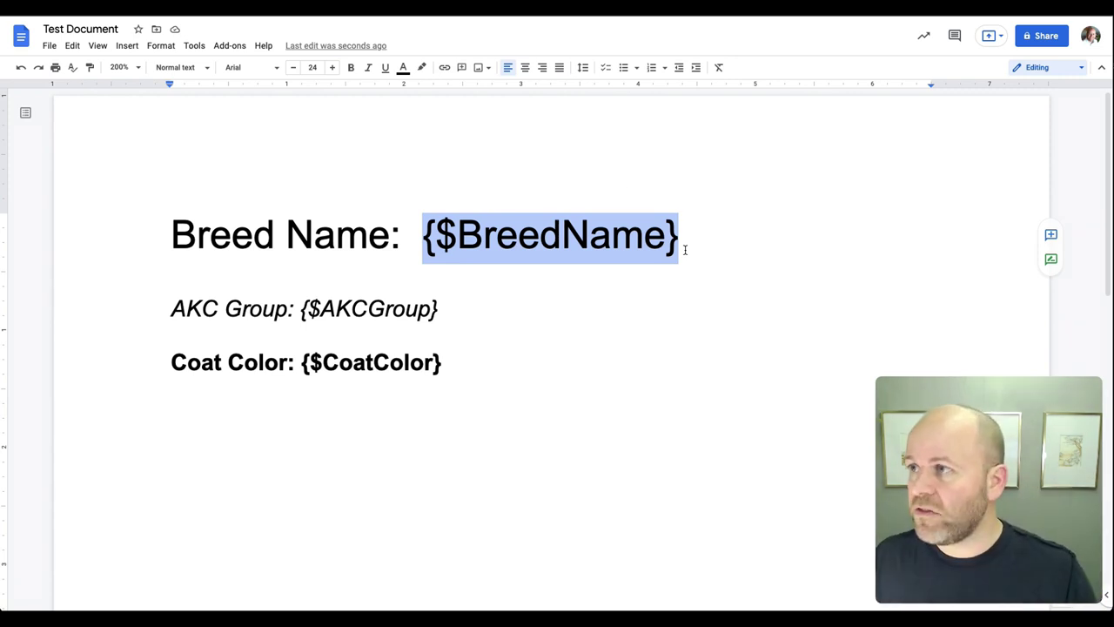
click(404, 72)
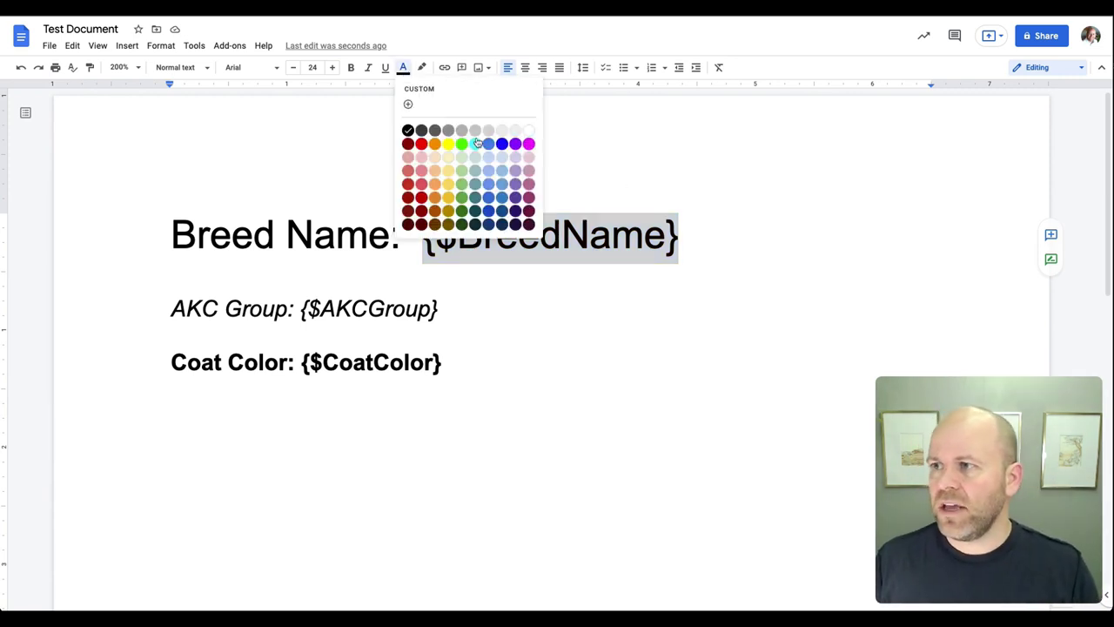
click(463, 199)
click(561, 278)
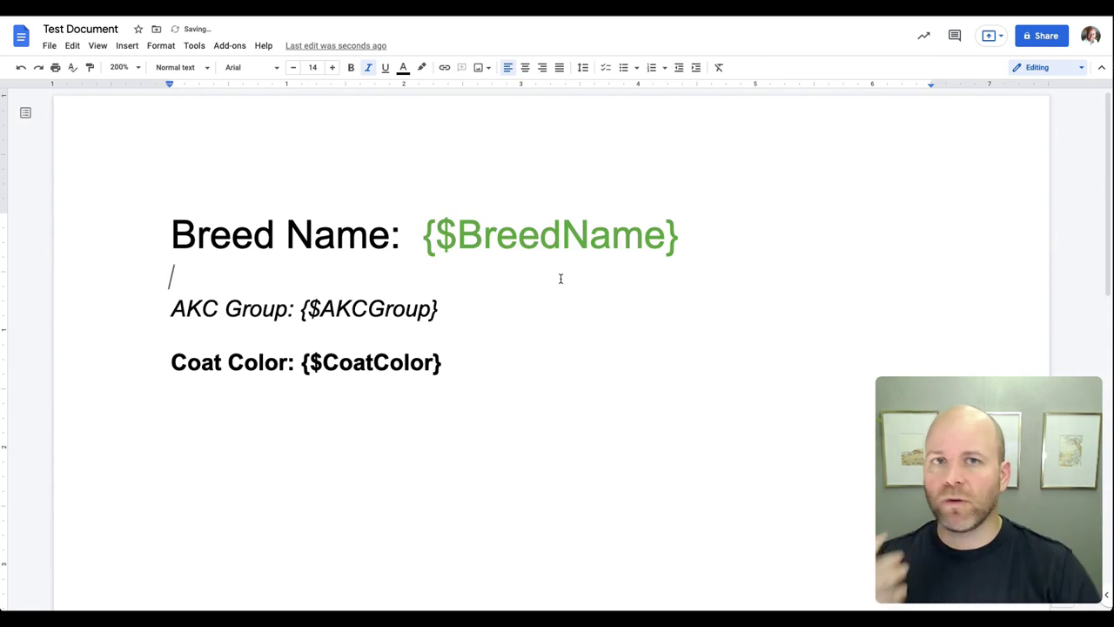
drag(681, 239, 427, 246)
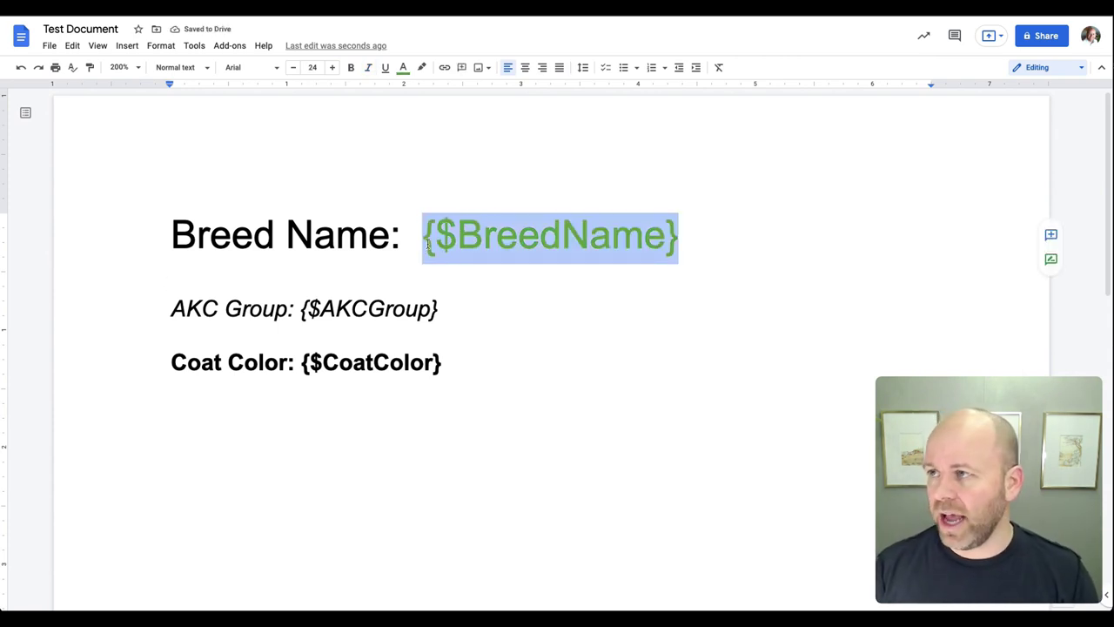
click(383, 68)
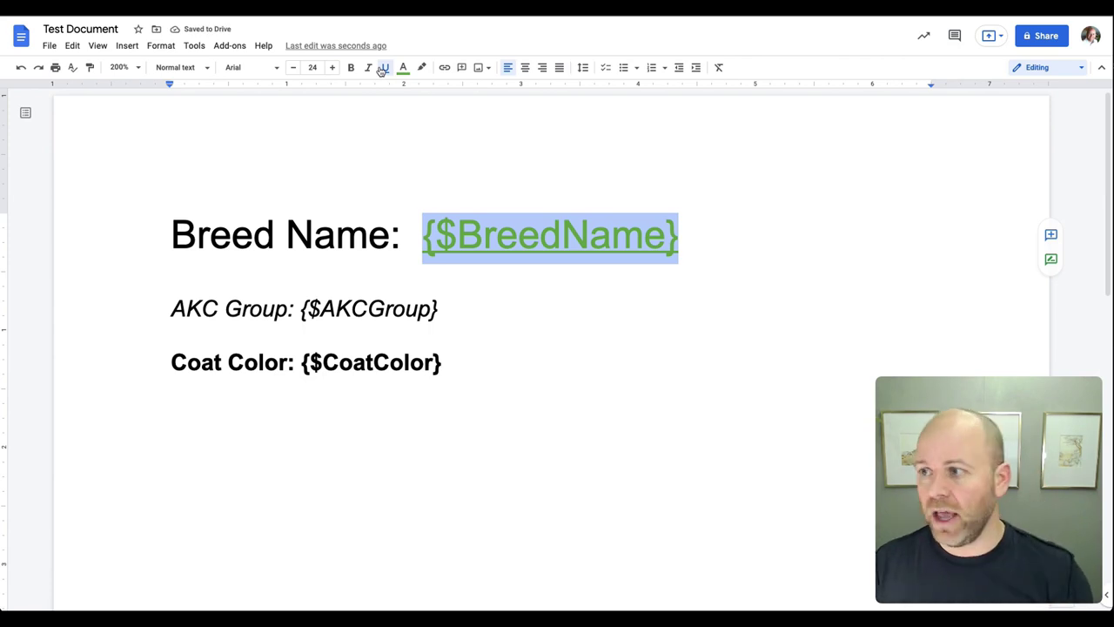
drag(305, 310, 440, 308)
click(578, 271)
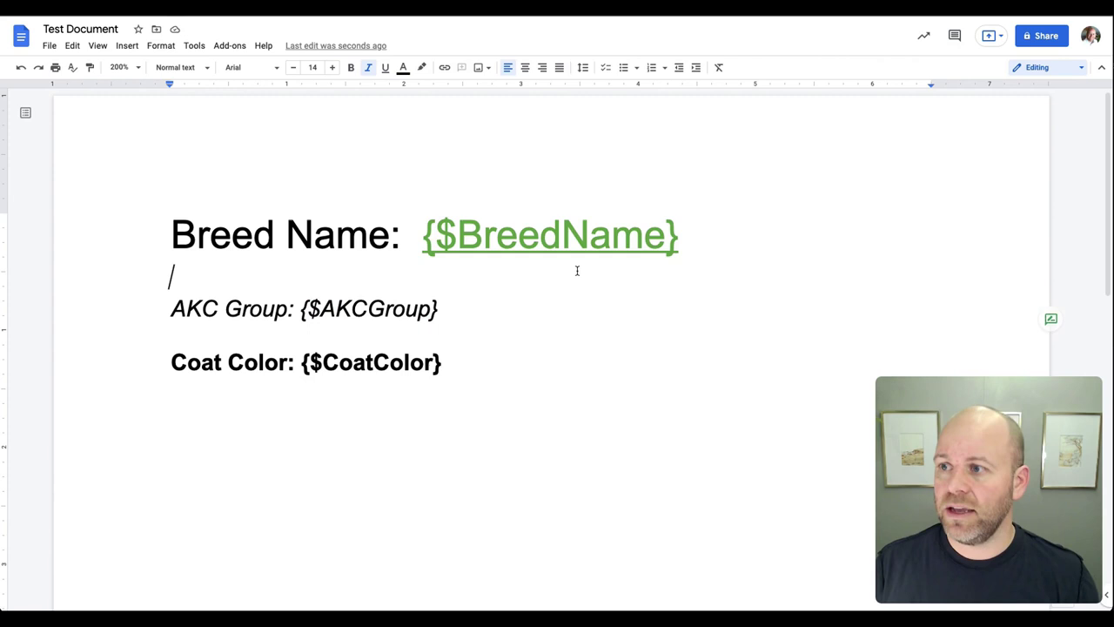
drag(691, 236, 426, 229)
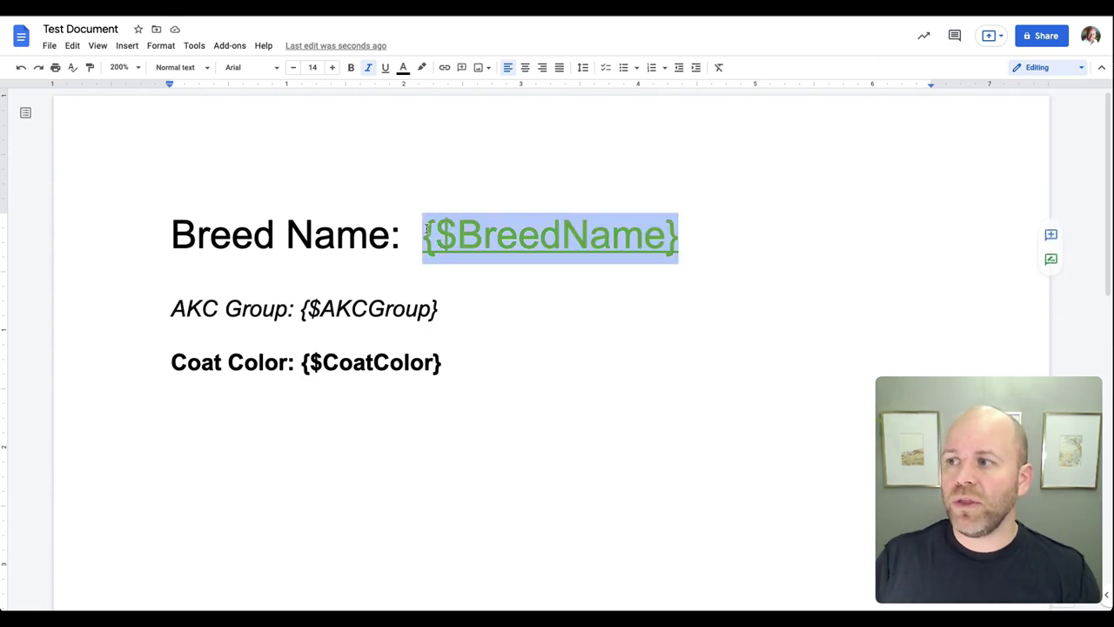
click(403, 68)
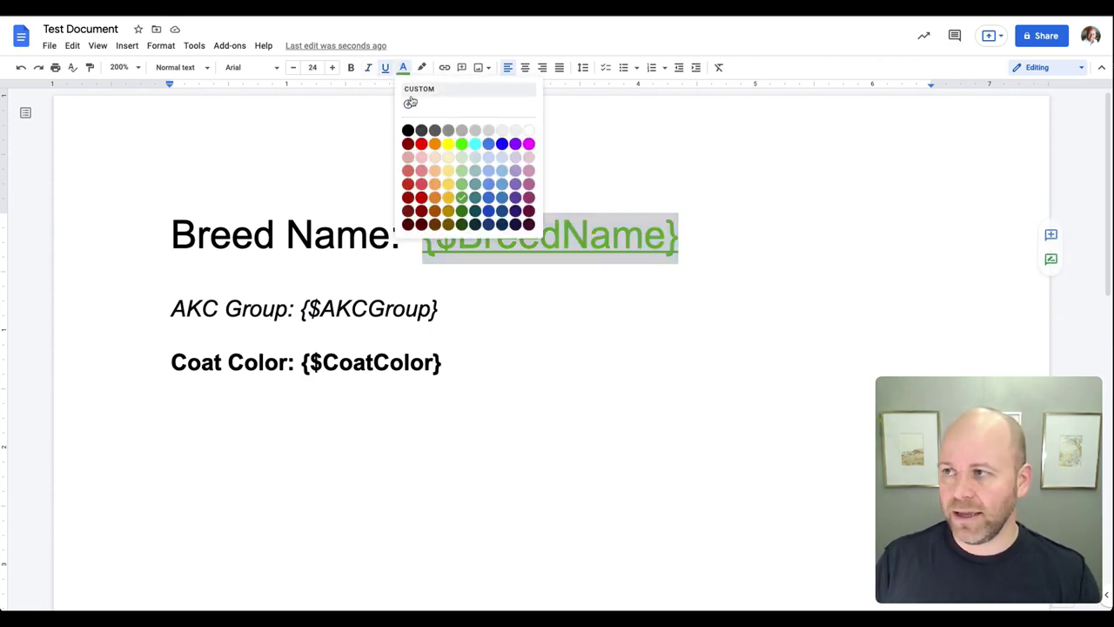
click(408, 131)
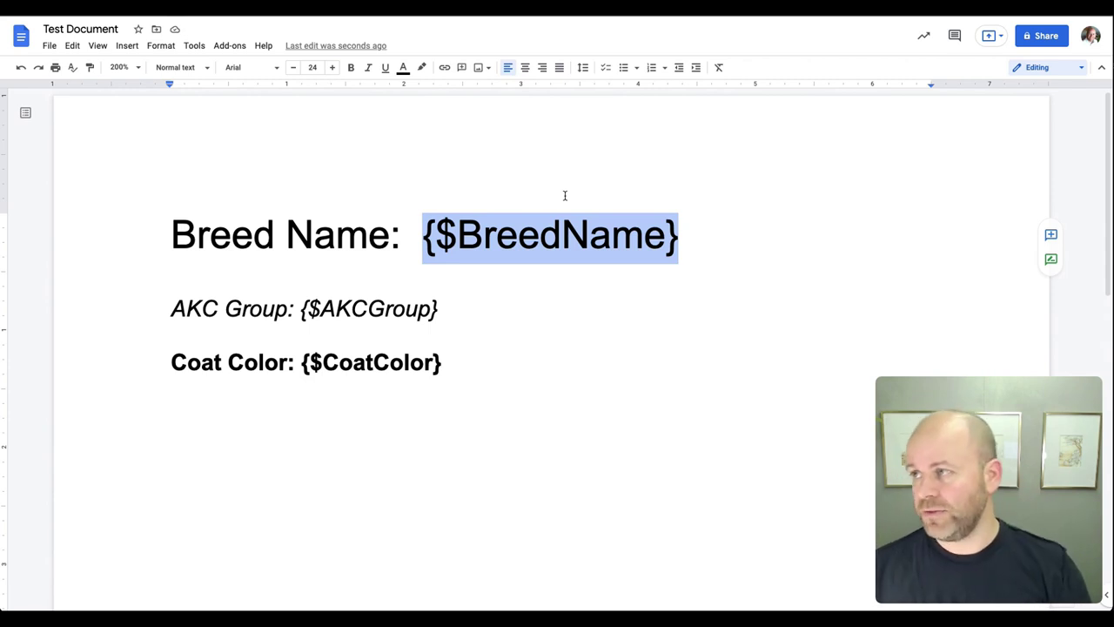
click(626, 325)
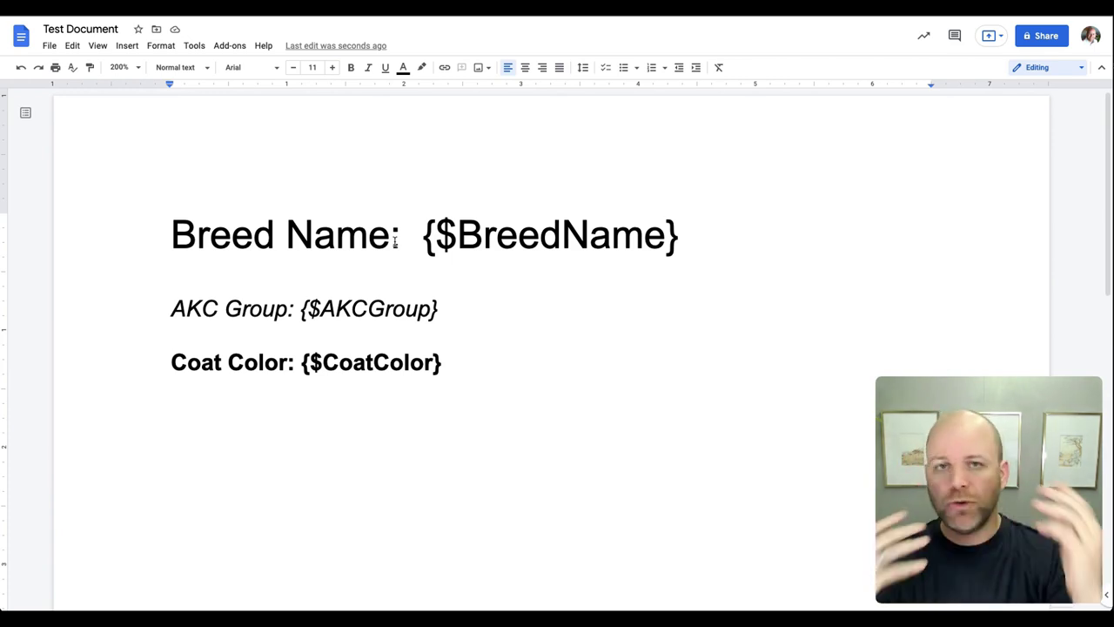
click(455, 235)
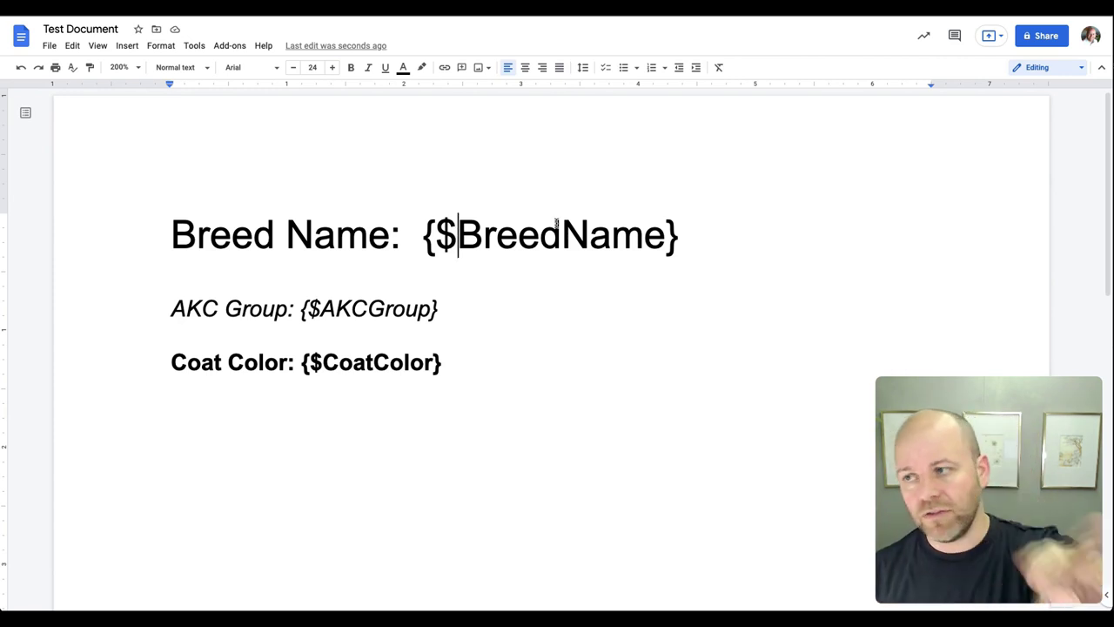
click(559, 274)
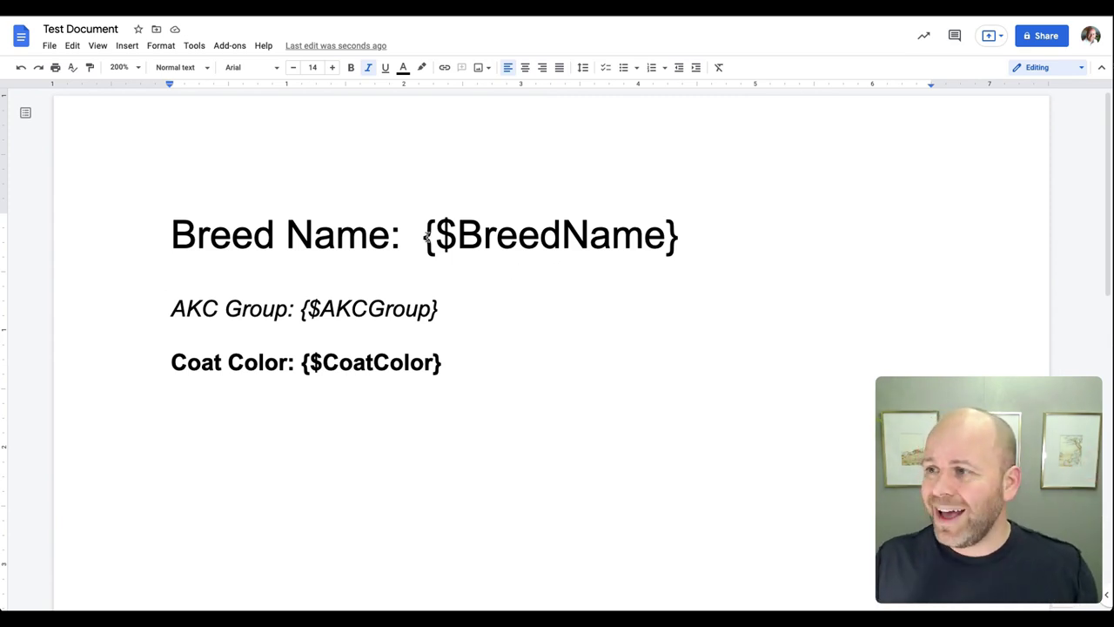
drag(424, 235, 683, 243)
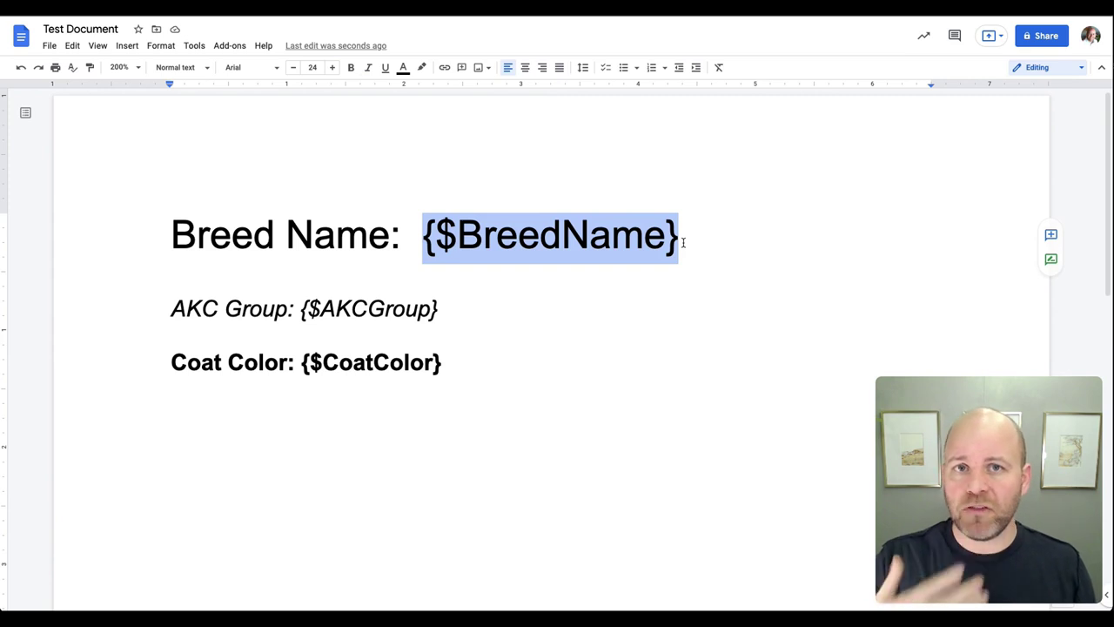
click(438, 231)
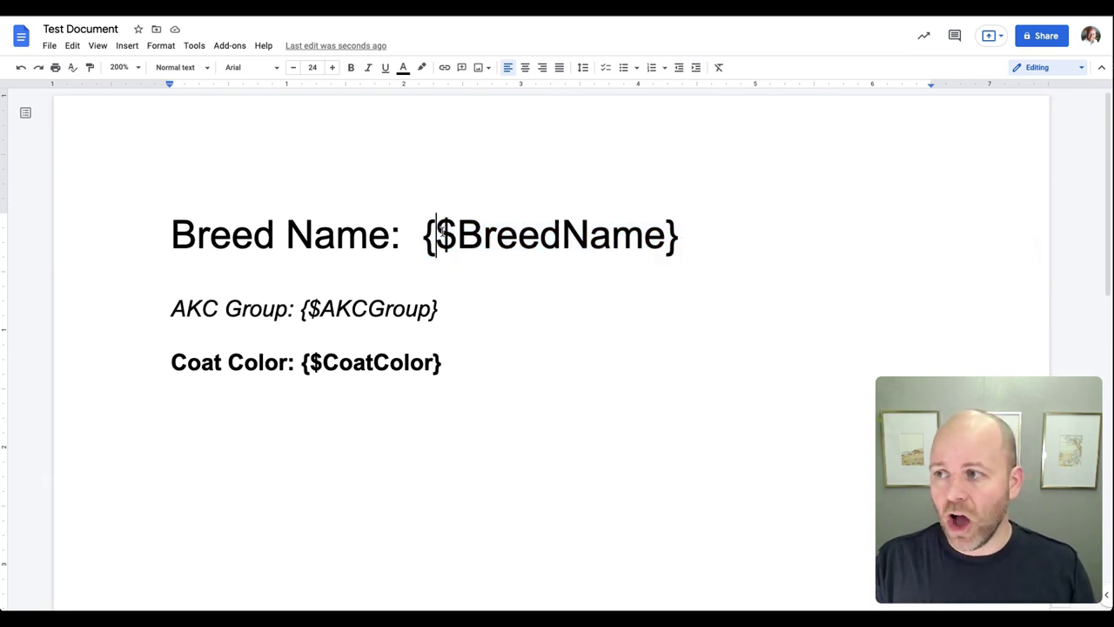
drag(428, 233, 681, 233)
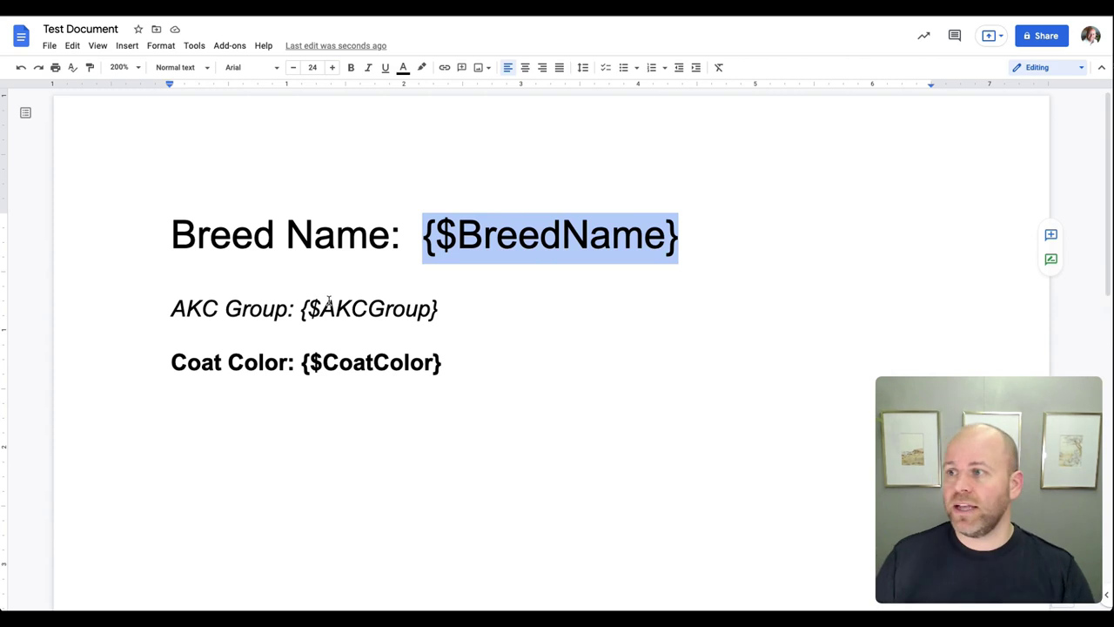
click(424, 236)
text($)
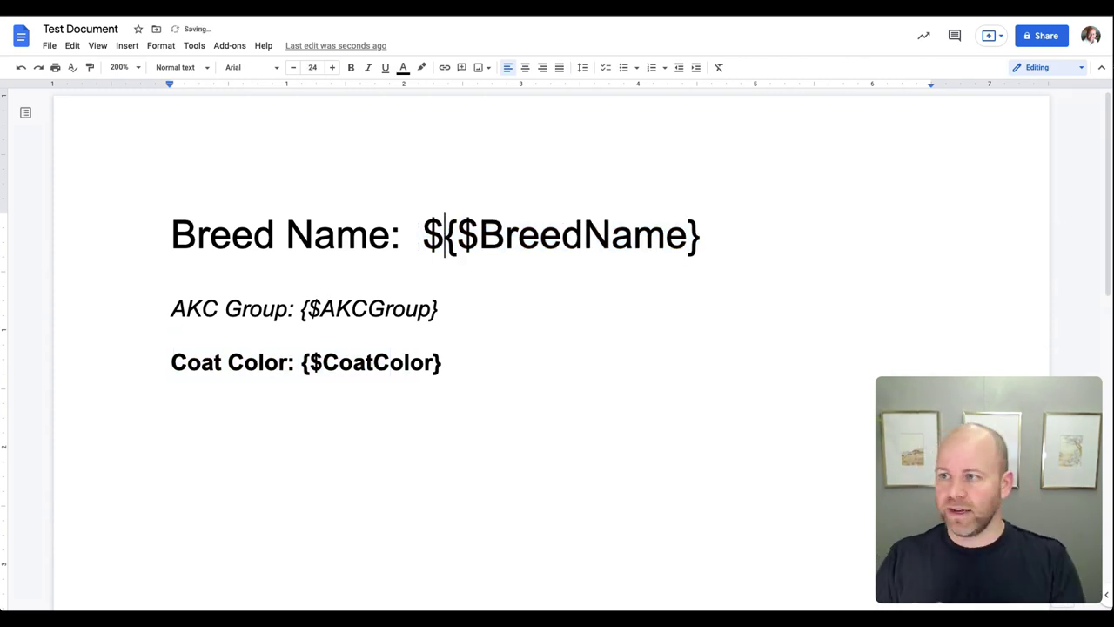
key(BackSpace)
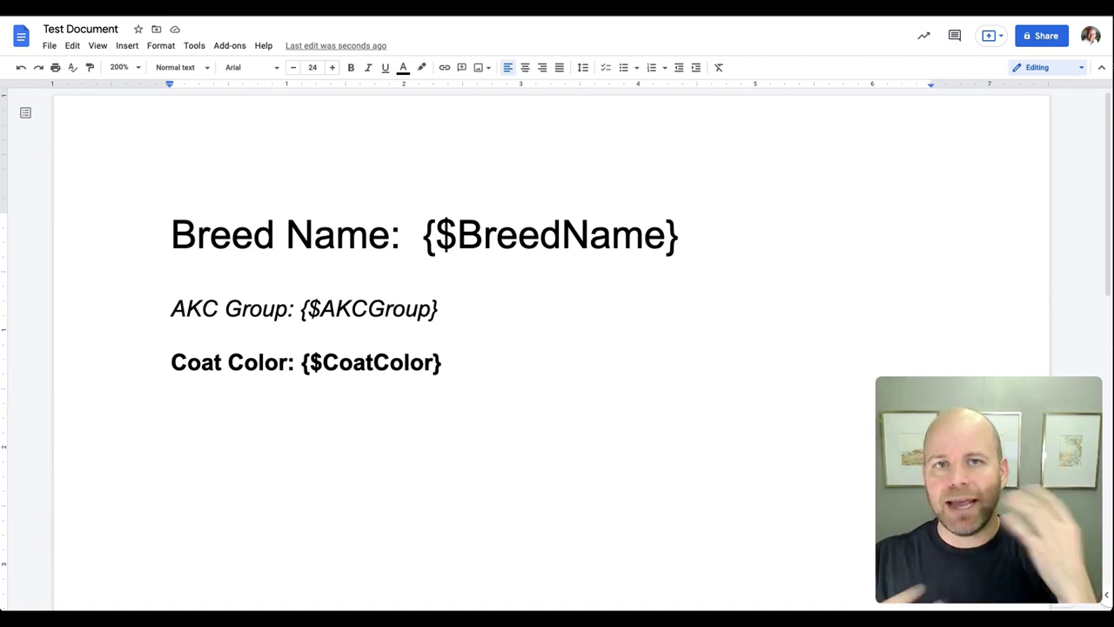
mouse_move(411, 233)
mouse_down()
mouse_move(685, 223)
mouse_move(424, 233)
mouse_up()
click(684, 229)
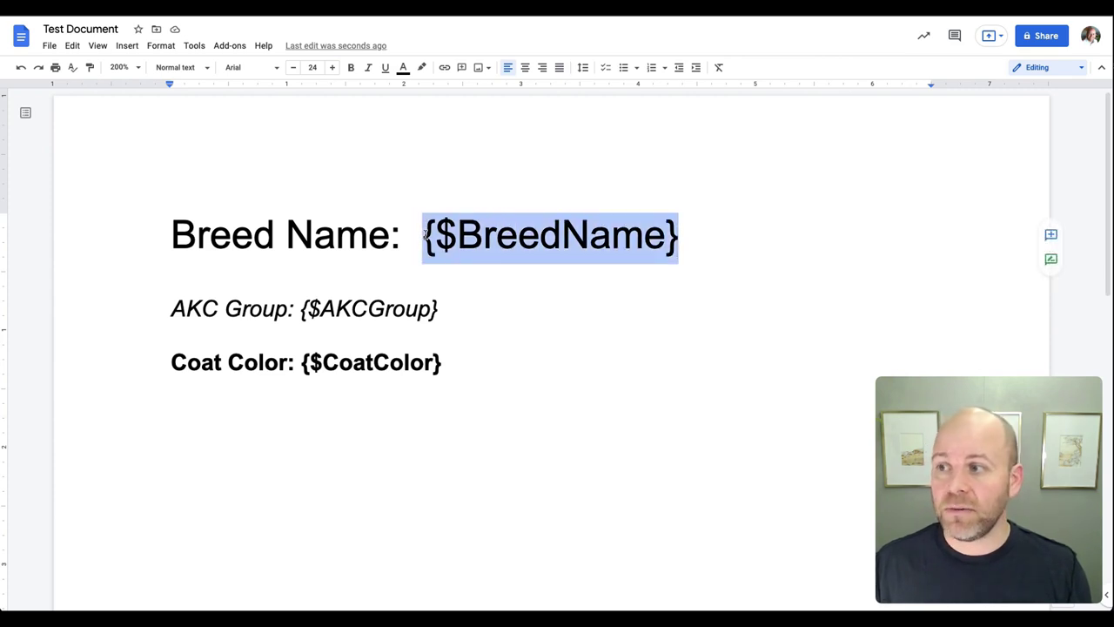
drag(171, 233, 681, 236)
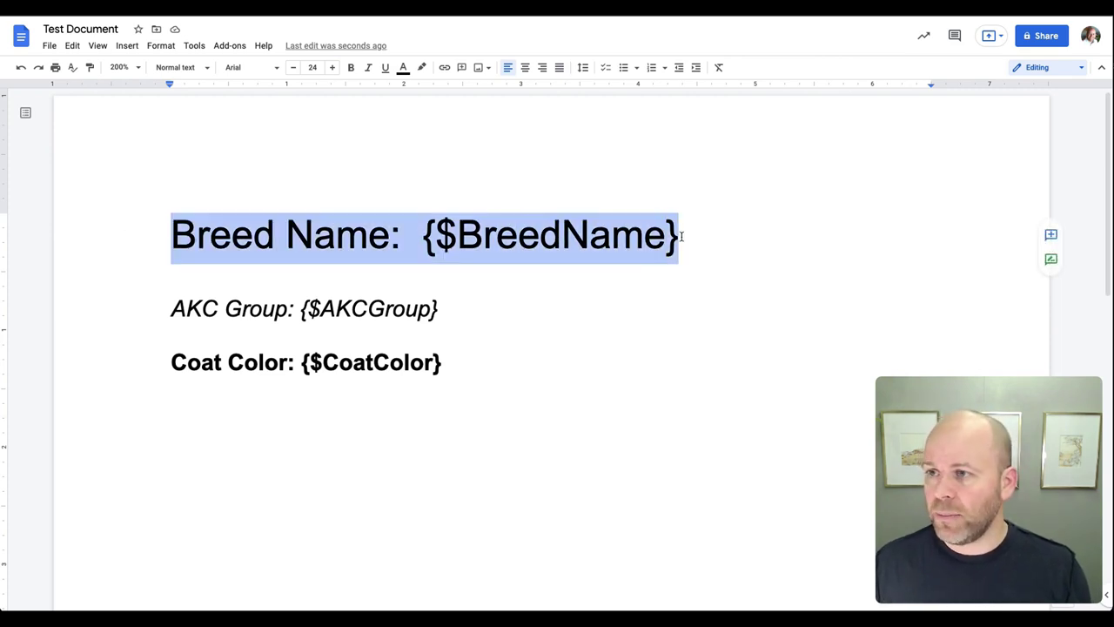
click(686, 236)
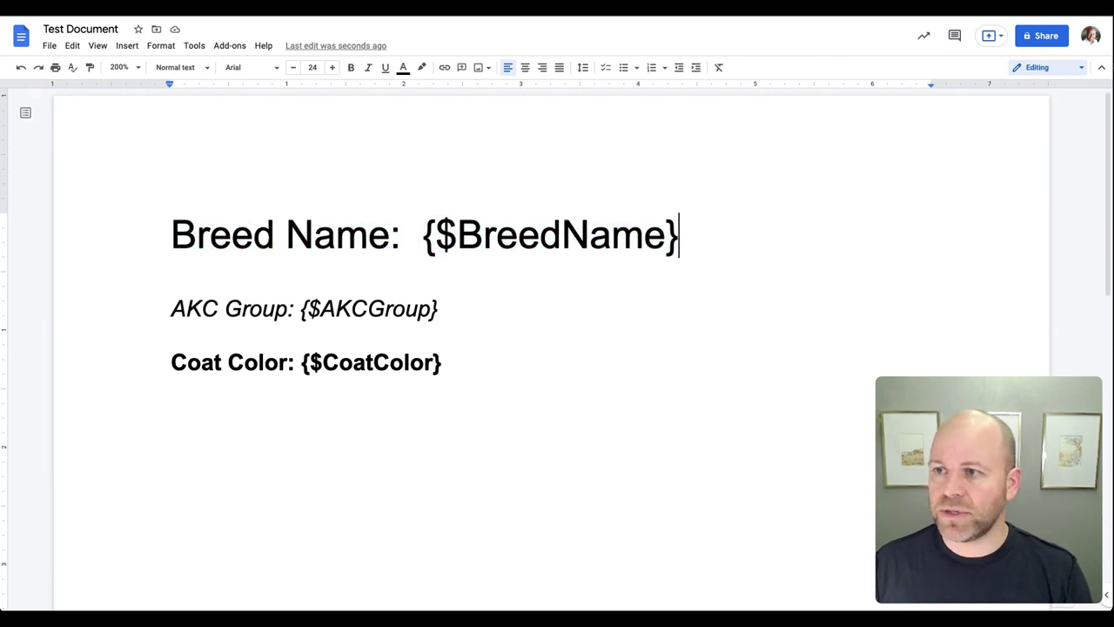
key(ctrl+v)
key(ctrl+v)
key(ctrl+v)
key(ctrl+v)
key(ctrl+v)
key(ctrl+v)
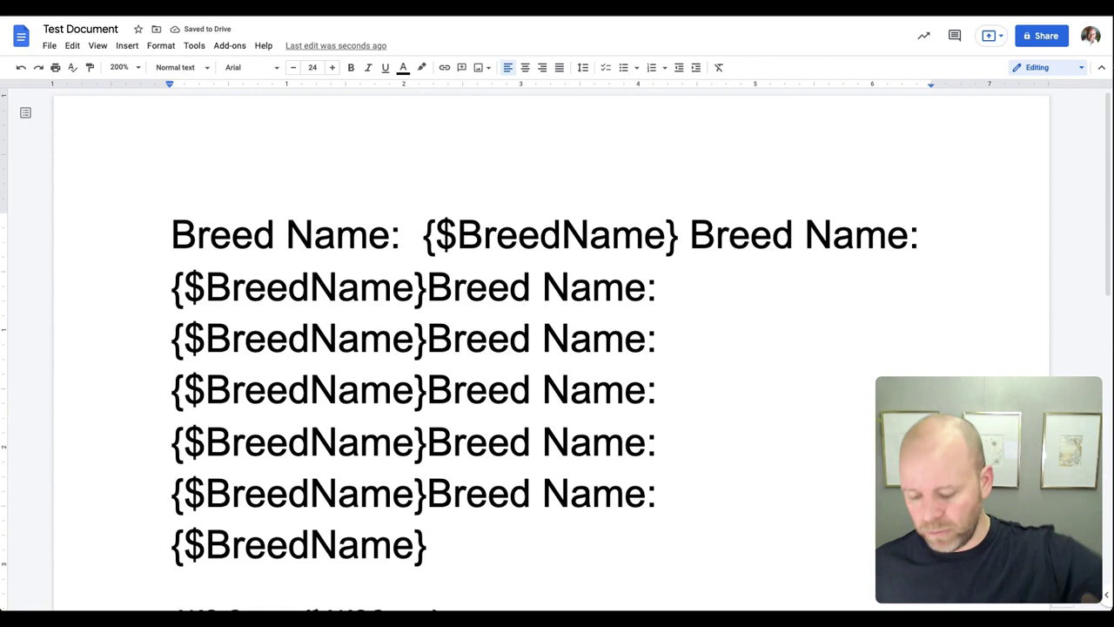
key(ctrl+z)
key(ctrl+z)
key(ctrl+z)
key(ctrl+z)
key(ctrl+z)
key(ctrl+z)
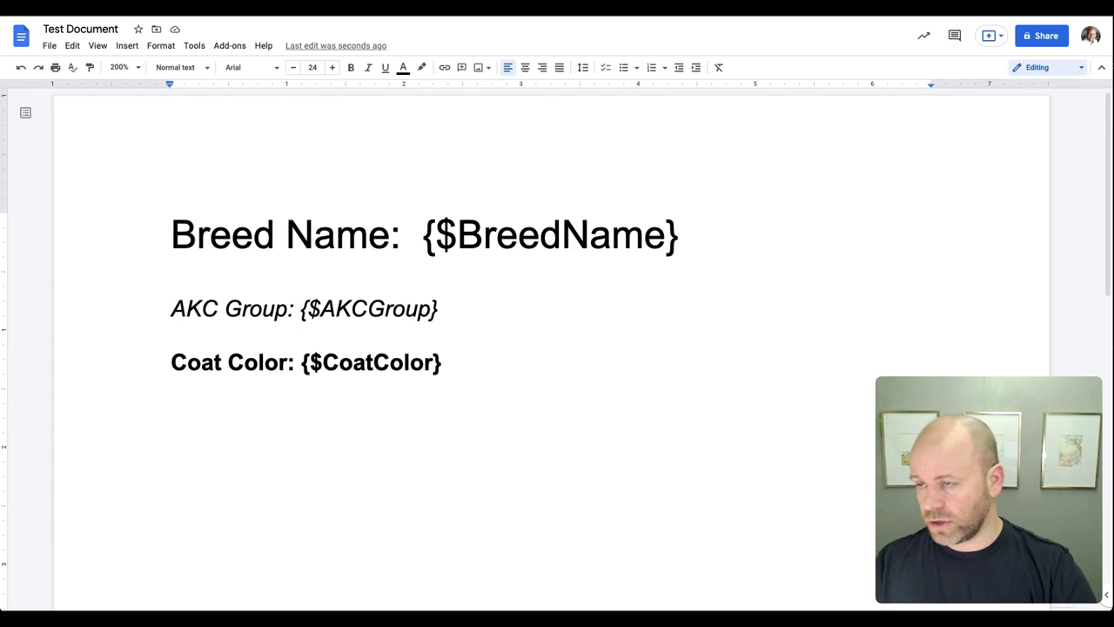
Download the template as a Microsoft Word (.docx) file, Test Document (3).docx.
click(537, 307)
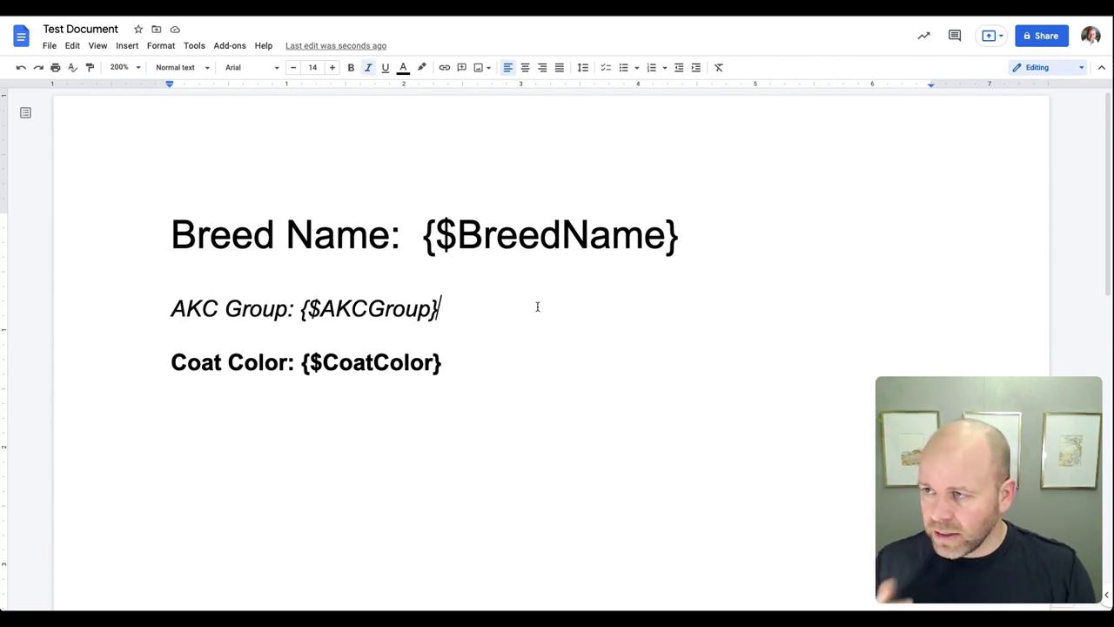
click(54, 47)
mouse_move(72, 45)
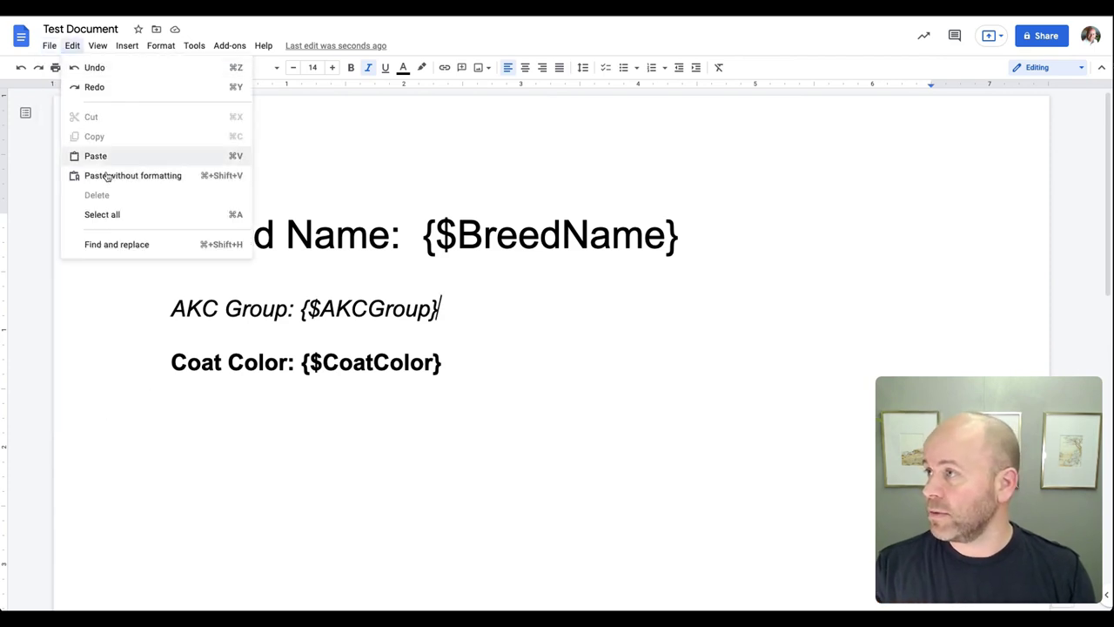
click(436, 179)
click(49, 45)
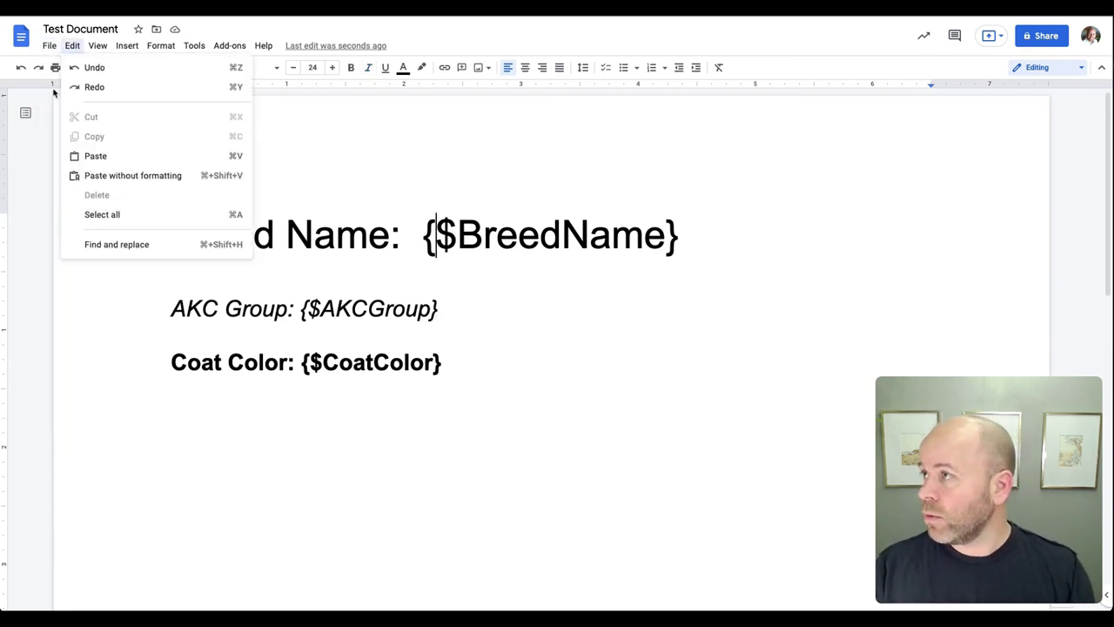
mouse_move(132, 185)
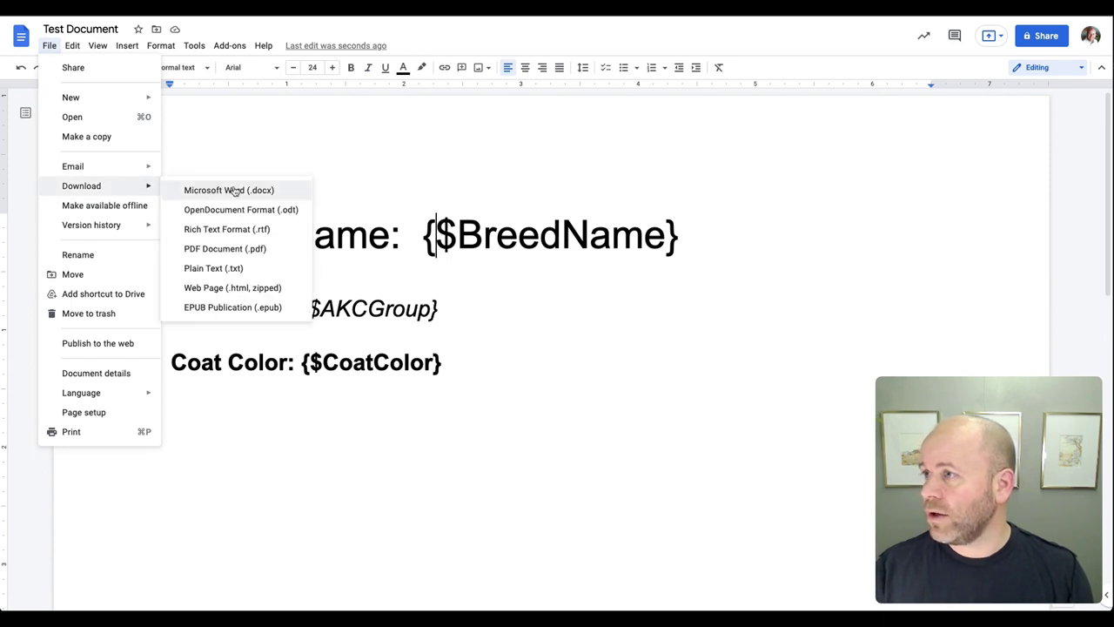
click(234, 191)
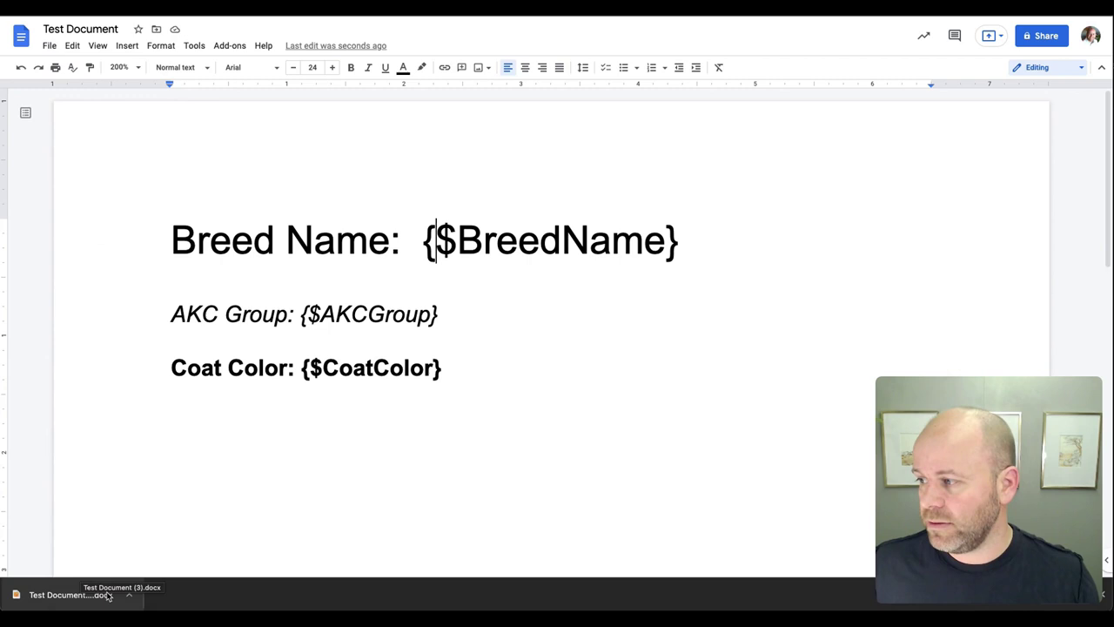
In Formstack Documents, start a new document named Dog Breed Doc.
key(ctrl+Tab)
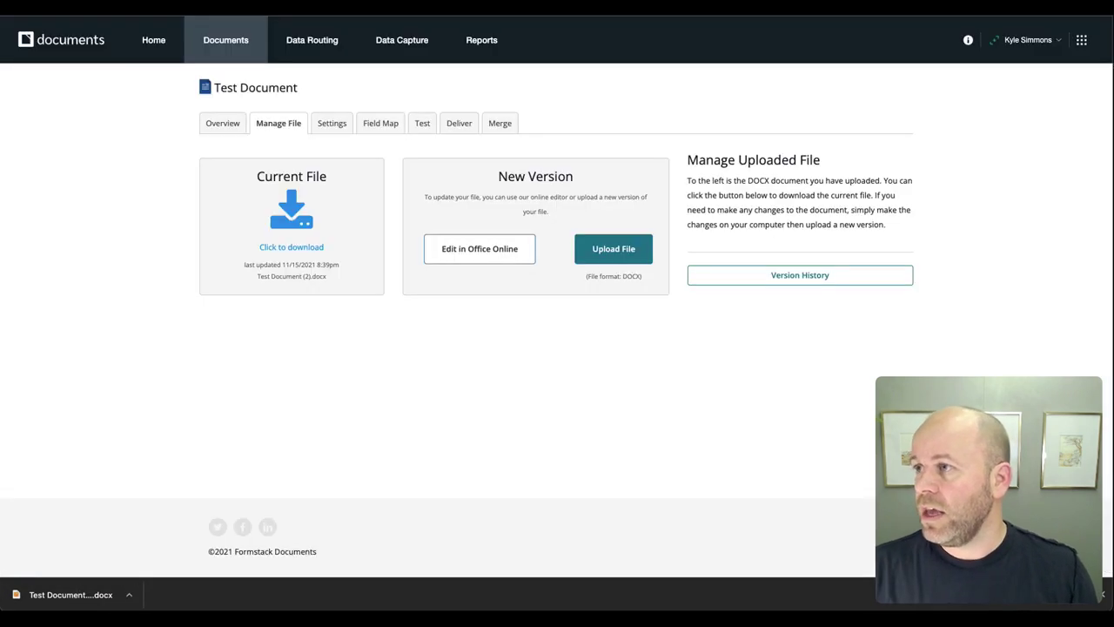
click(236, 54)
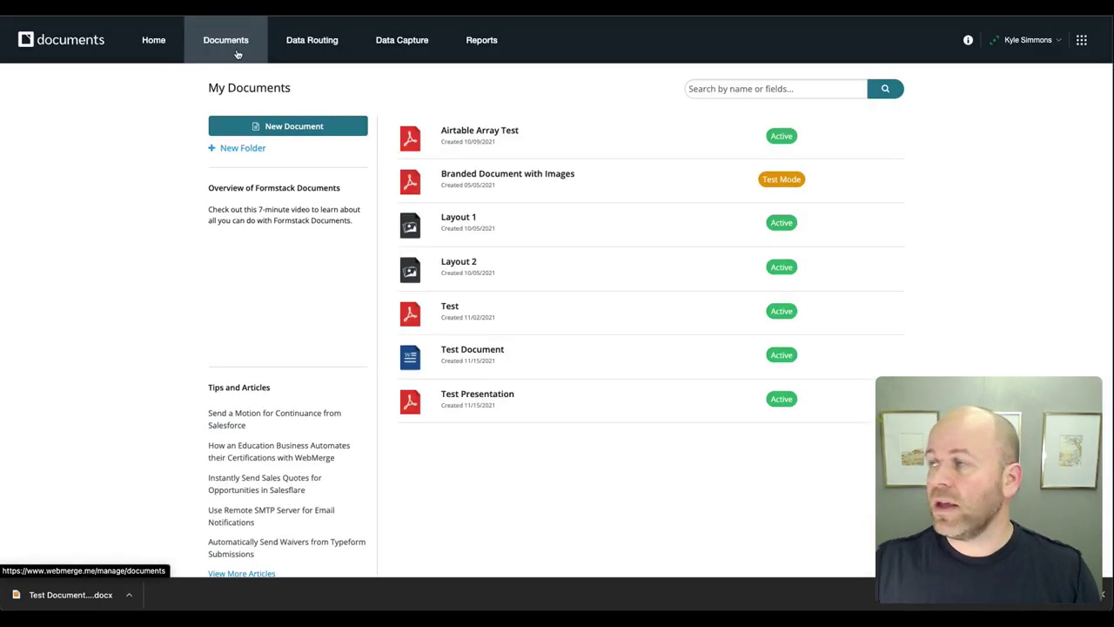
click(272, 128)
click(490, 216)
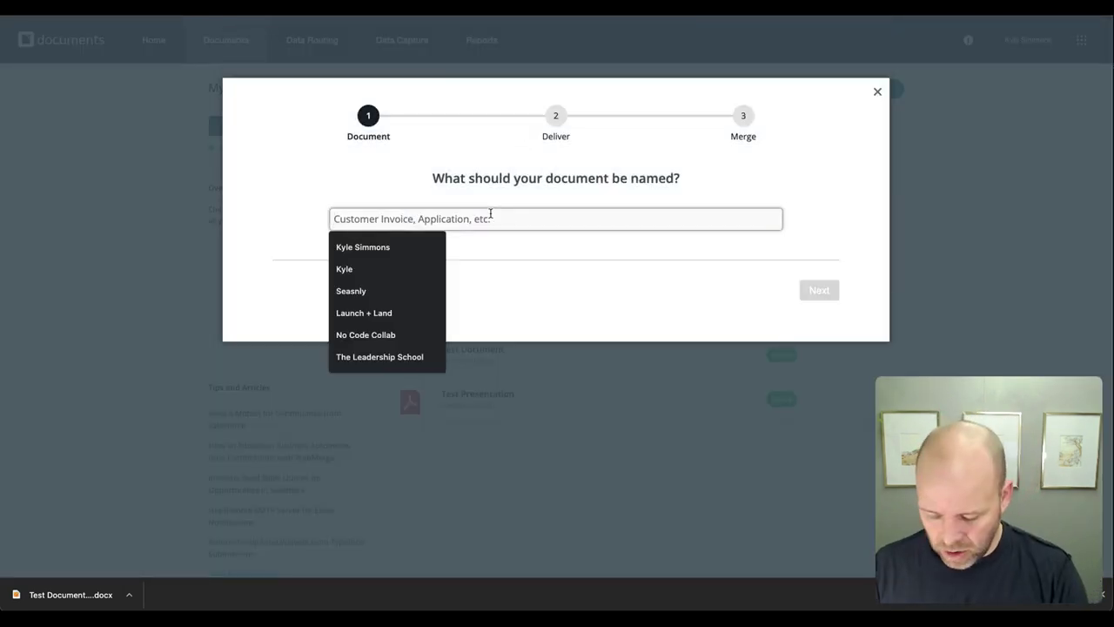
text(B)
key(BackSpace)
text(Dog B)
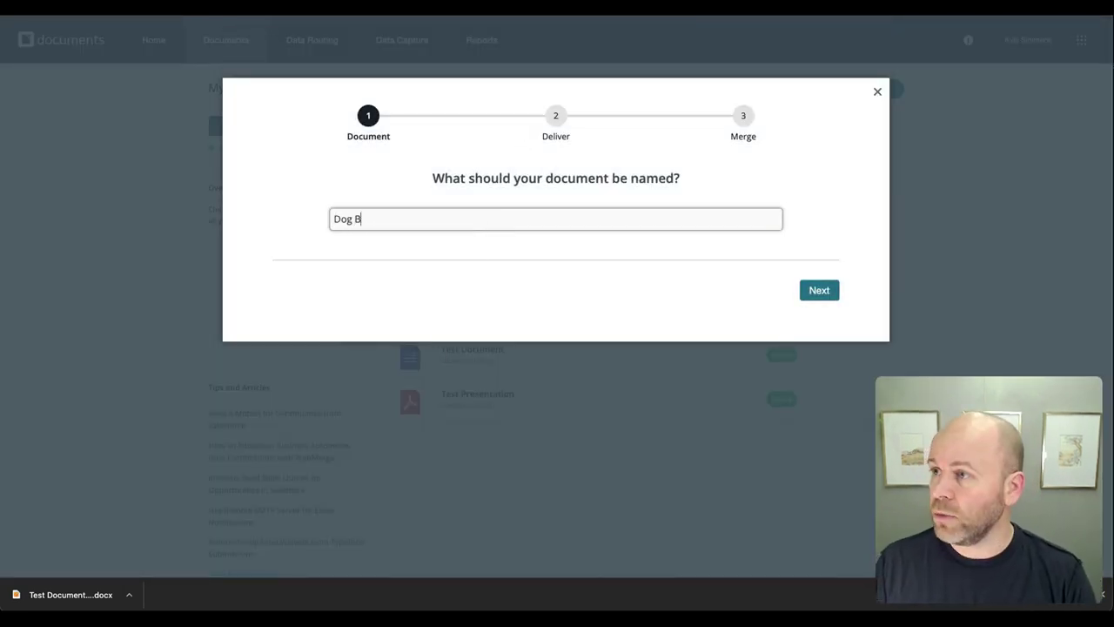
text(reed)
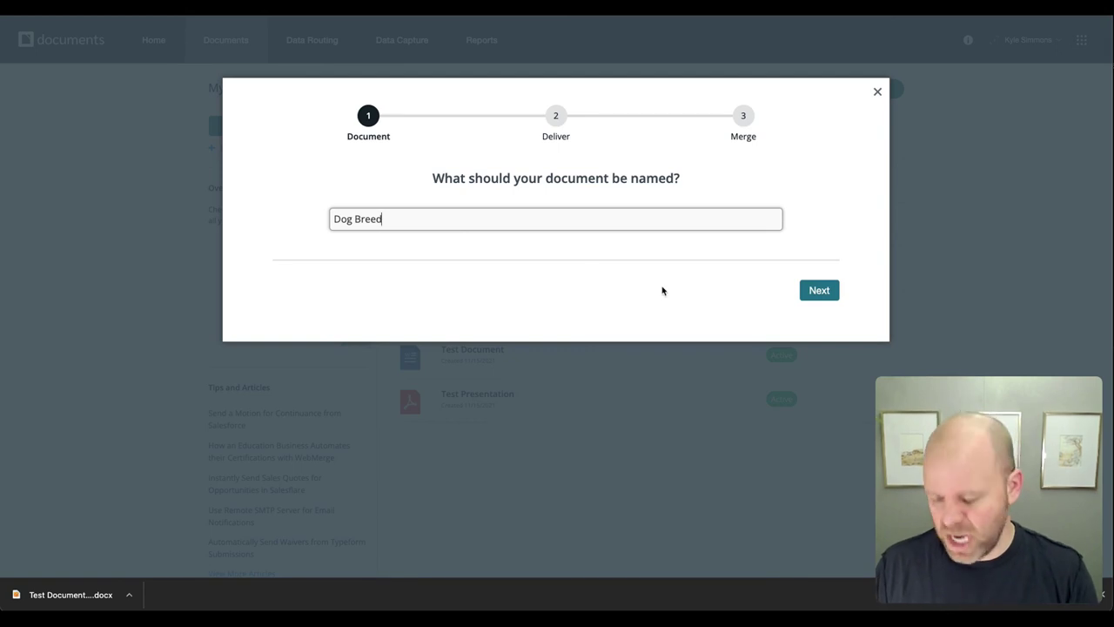
text( Doc)
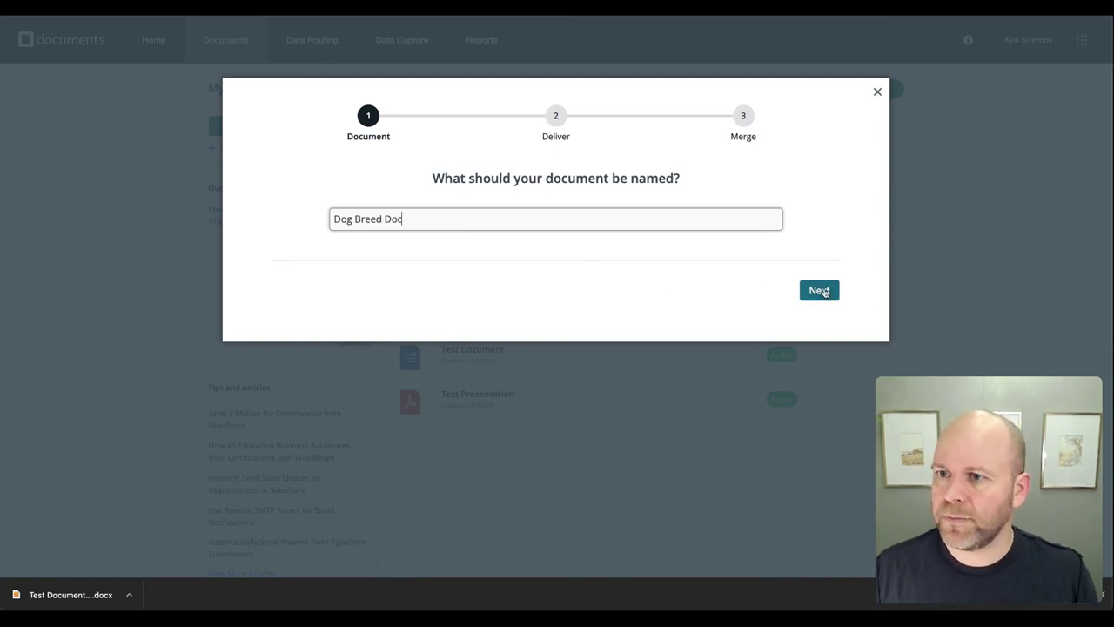
click(819, 291)
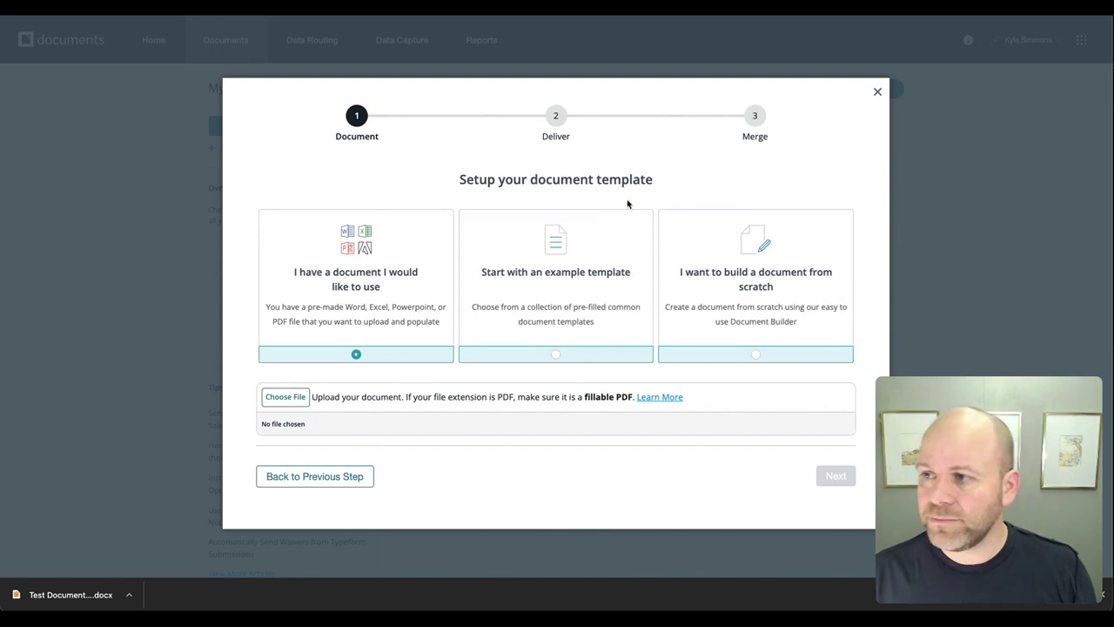
Upload Test Document (3).docx from Downloads as the template and continue.
scroll(703, 268, down, 1)
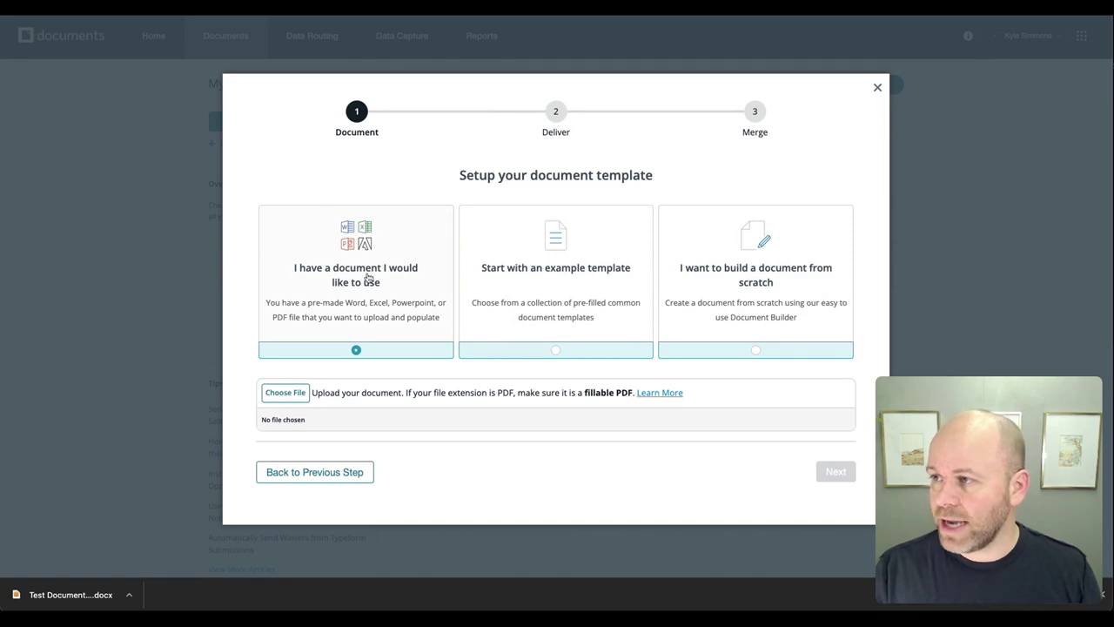
click(288, 395)
click(474, 207)
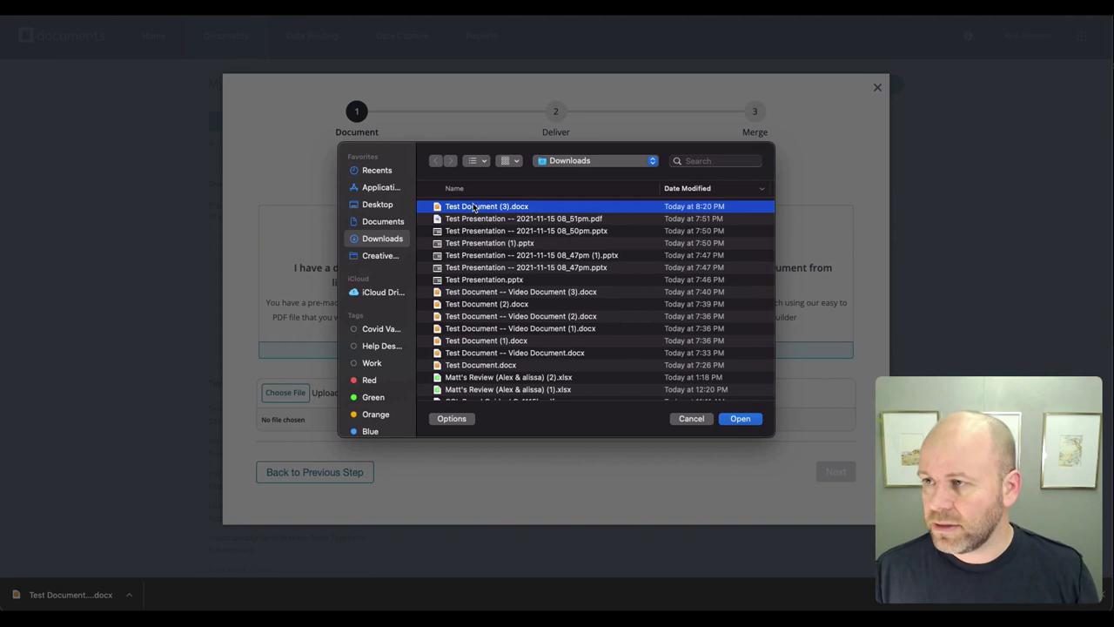
double_click(475, 208)
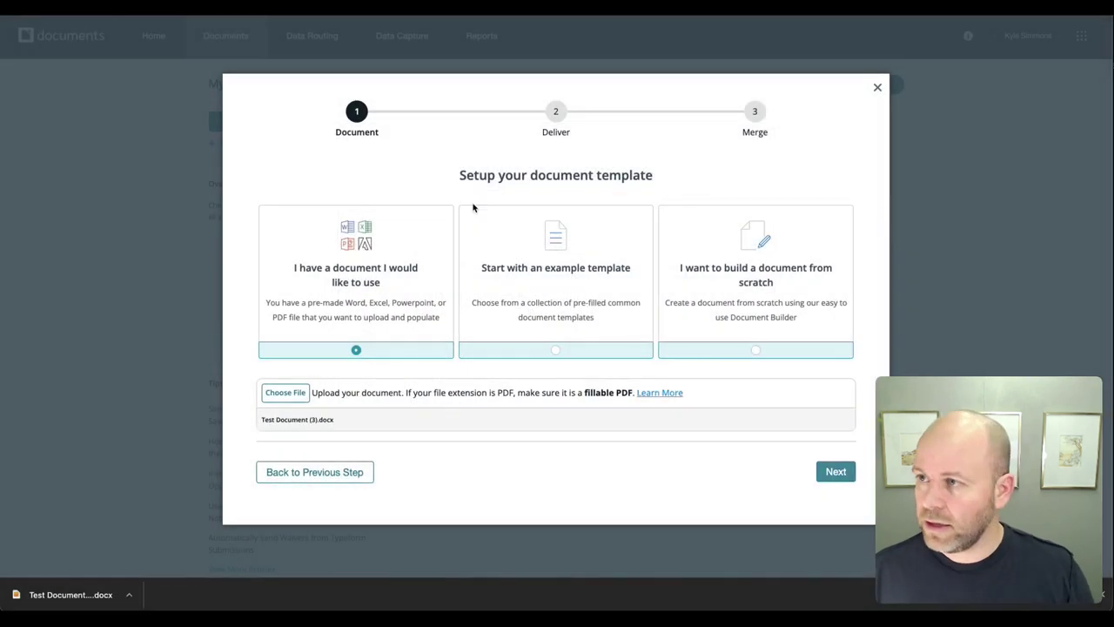
click(831, 471)
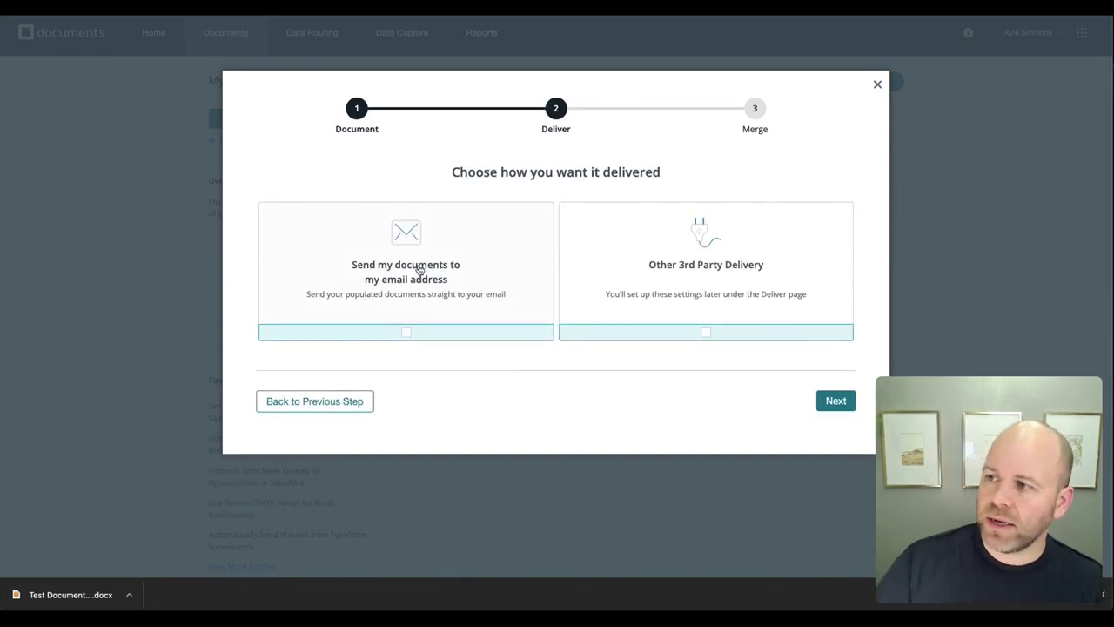
Choose email-only delivery and a data collection form, then finish the Dog Breed Doc wizard.
drag(418, 264, 417, 270)
click(467, 284)
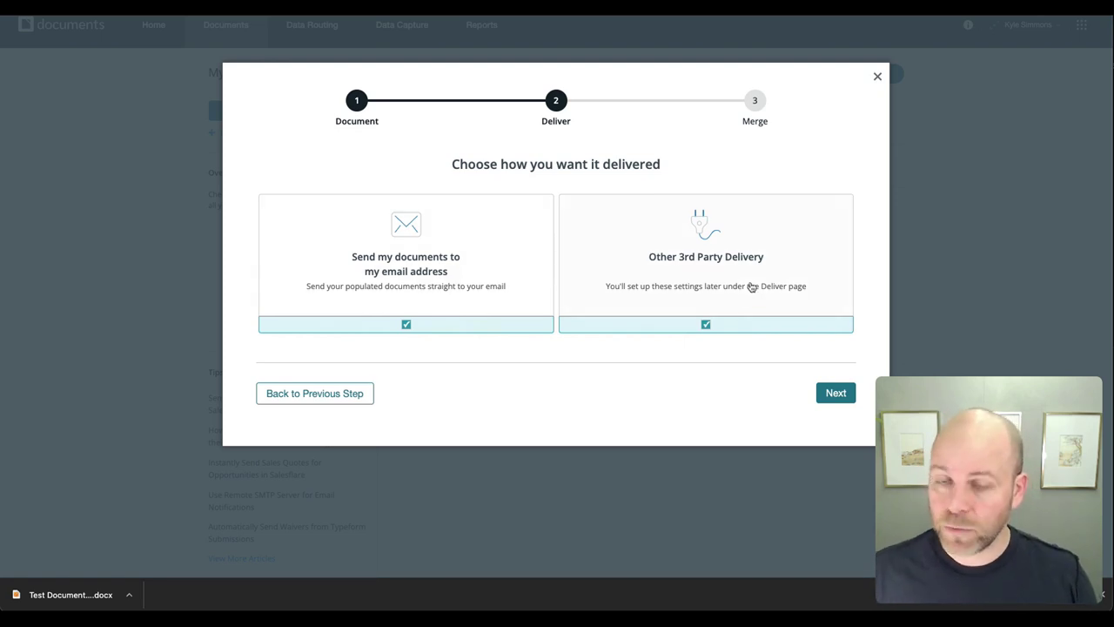
click(771, 324)
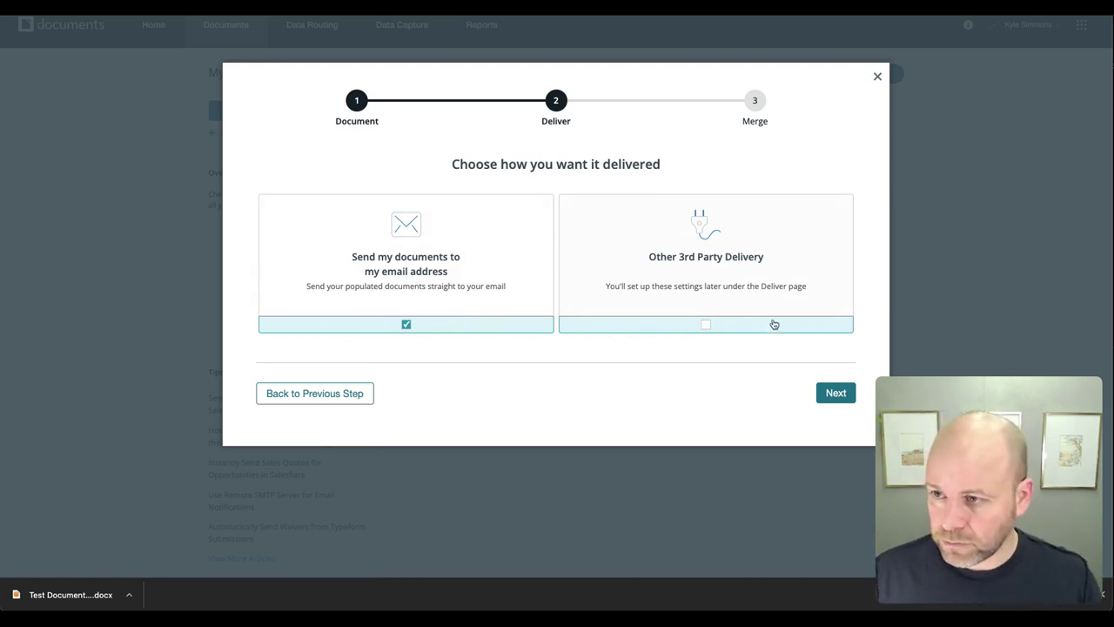
click(834, 393)
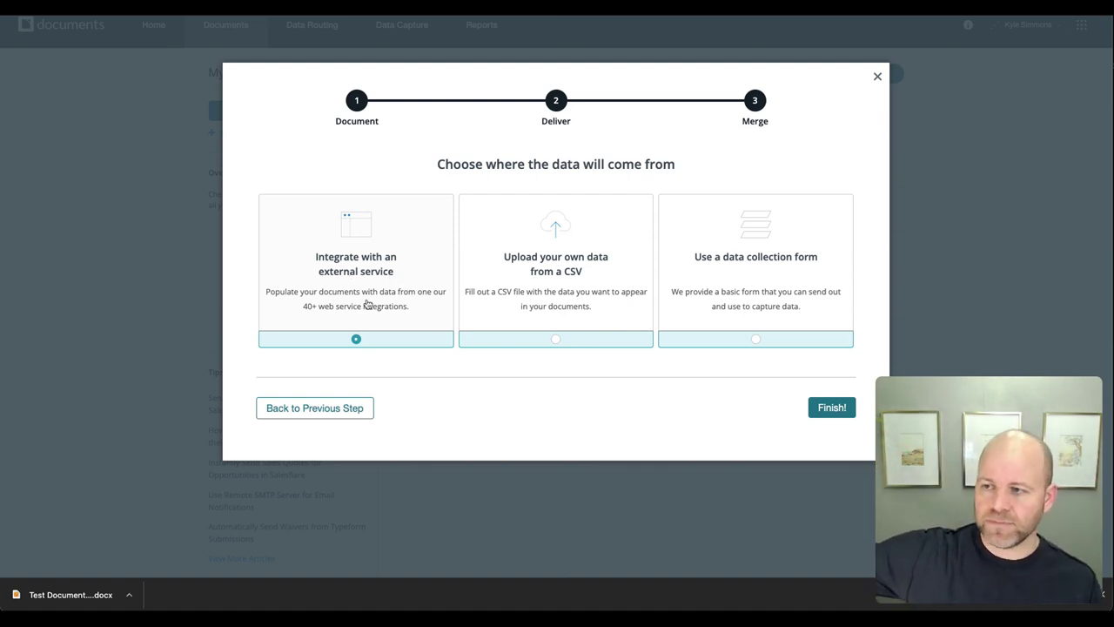
click(763, 289)
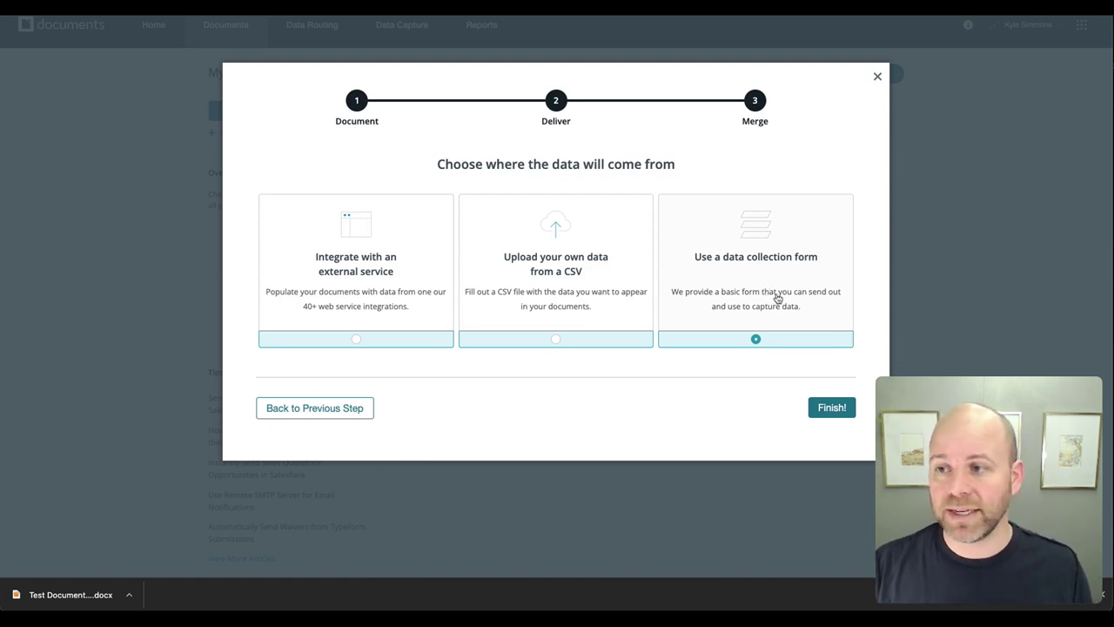
click(839, 416)
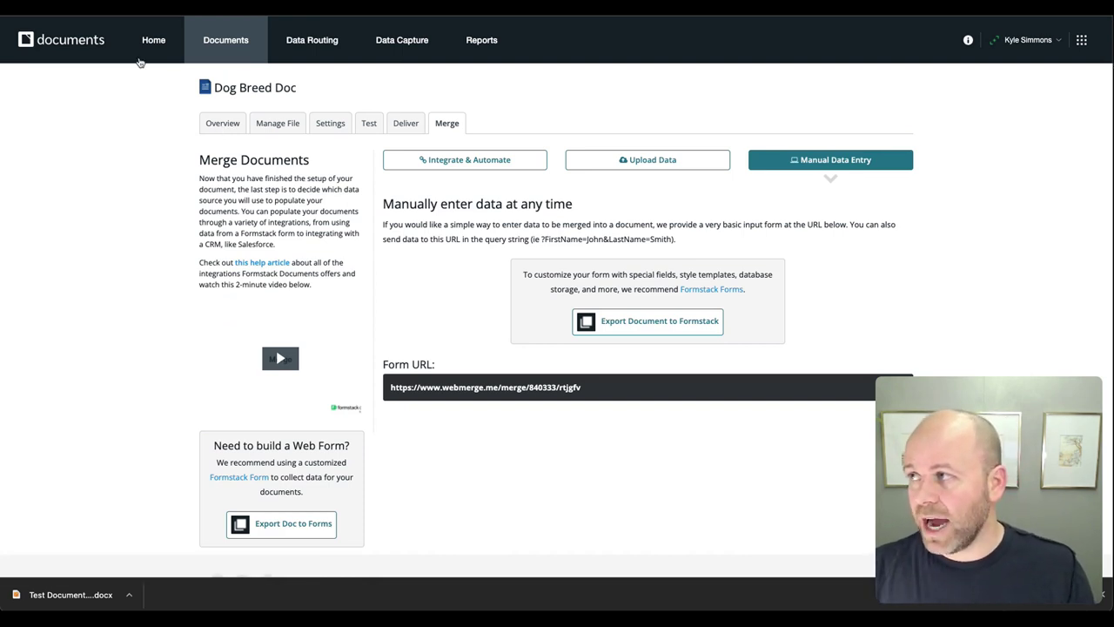
Go through the documents list to Dog Breed Doc's Manage File page showing Test Document (3).docx.
click(223, 125)
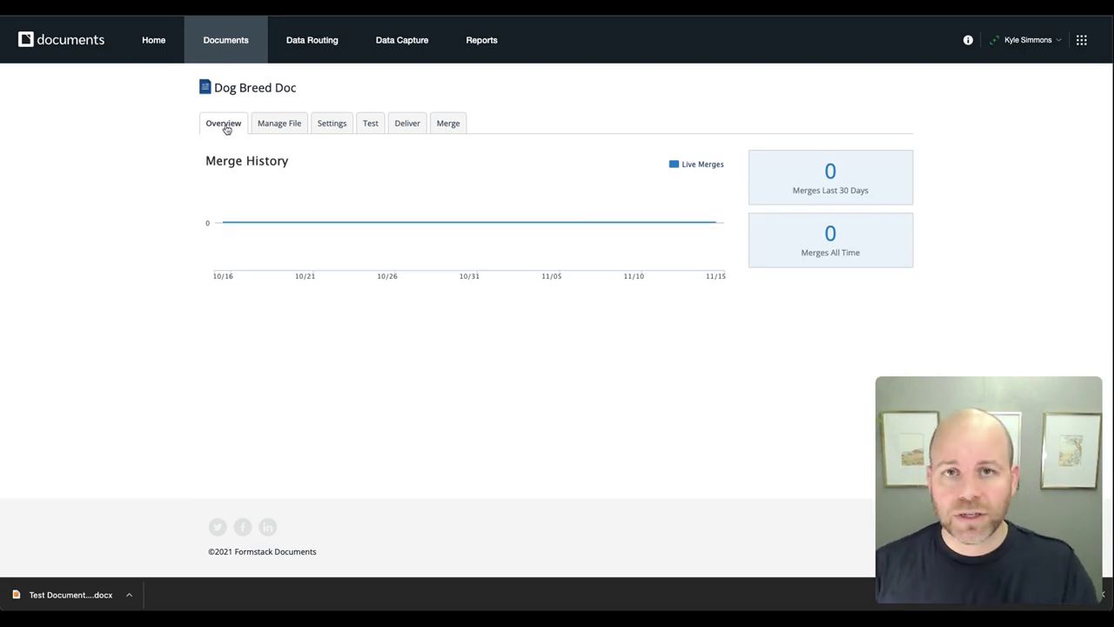
click(165, 51)
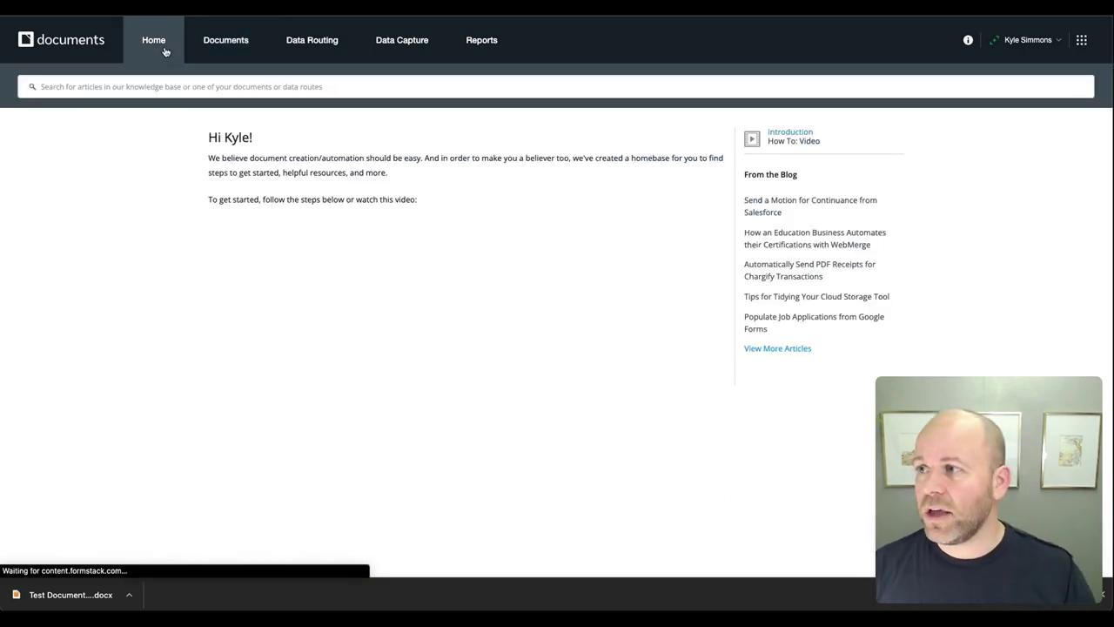
scroll(408, 241, down, 3)
scroll(408, 241, up, 5)
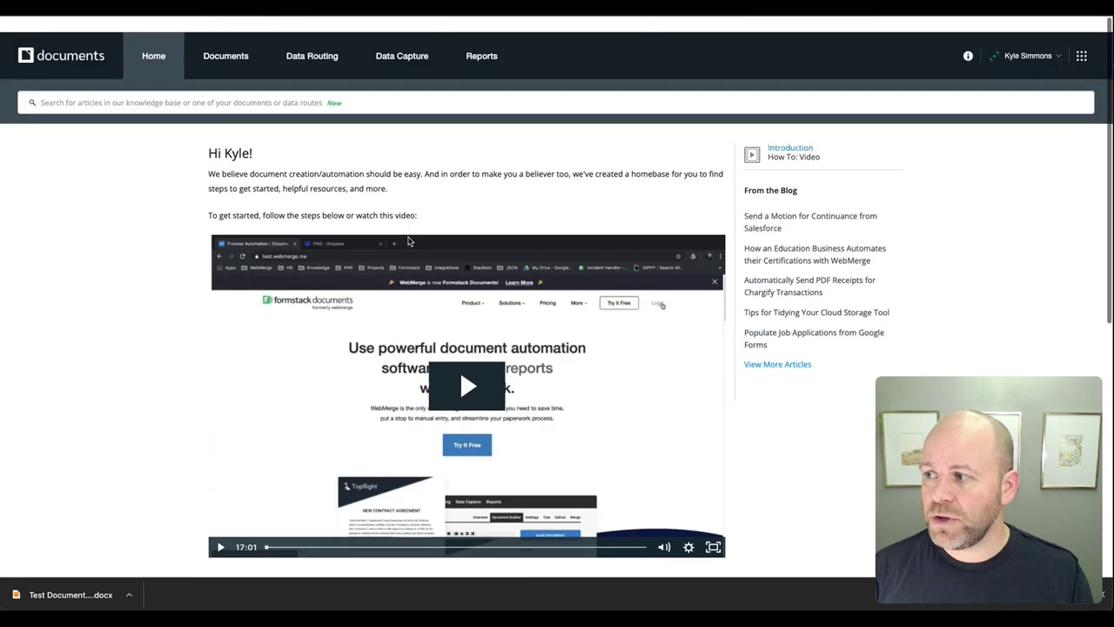
click(216, 47)
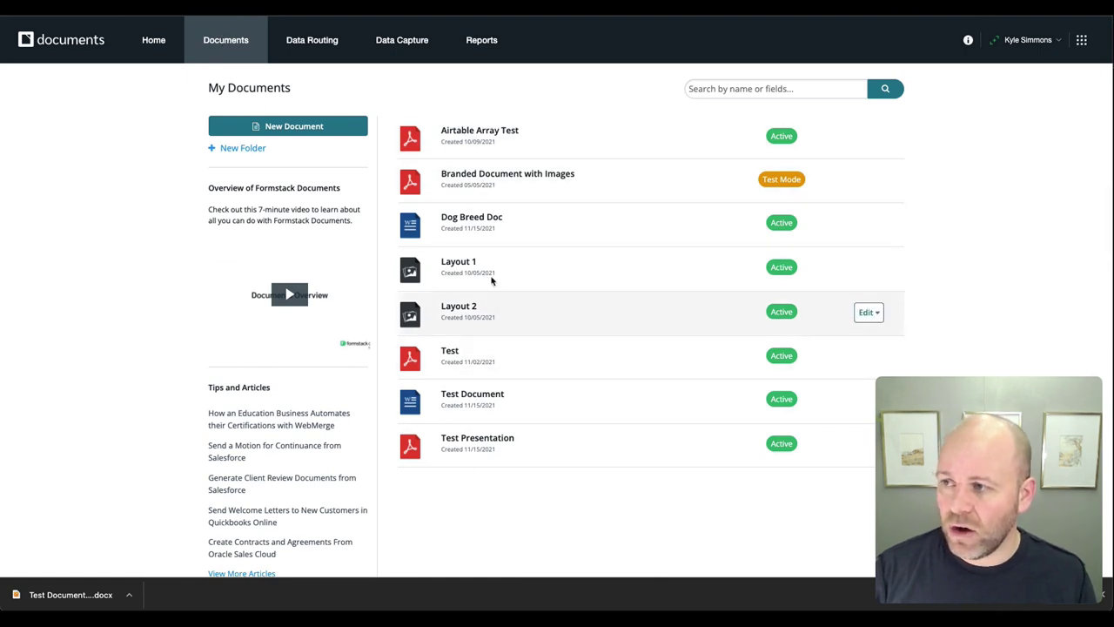
click(481, 221)
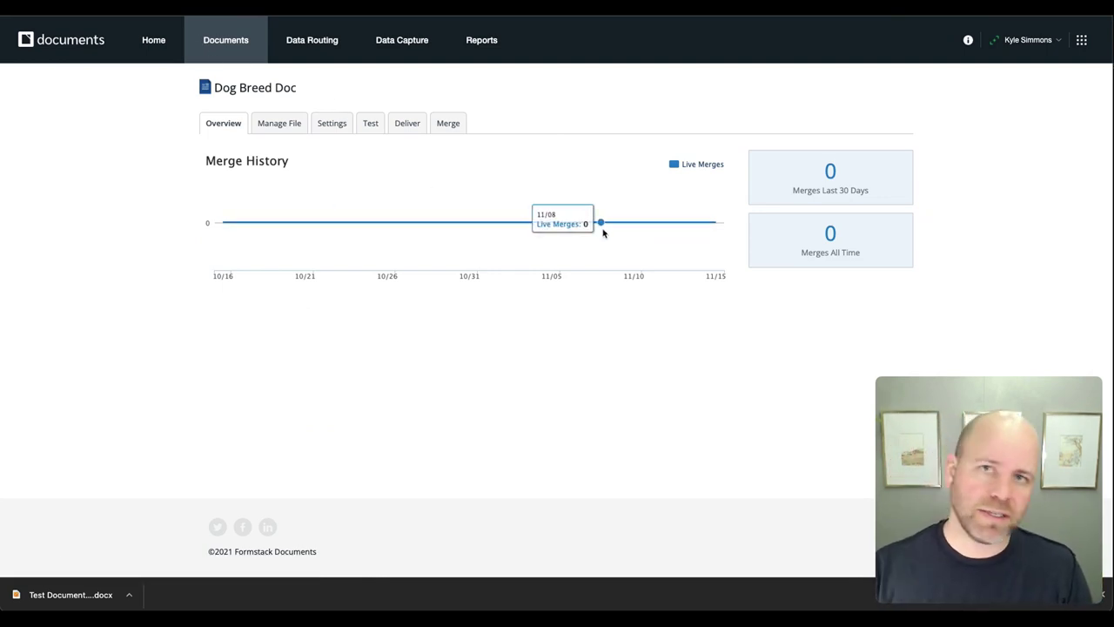
click(275, 124)
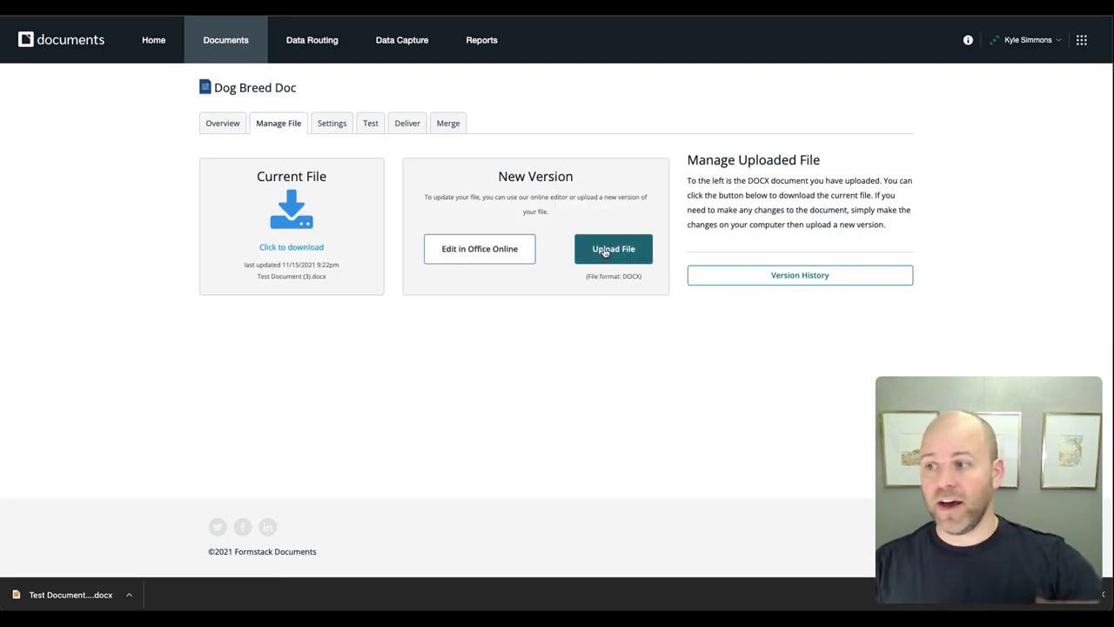
click(460, 263)
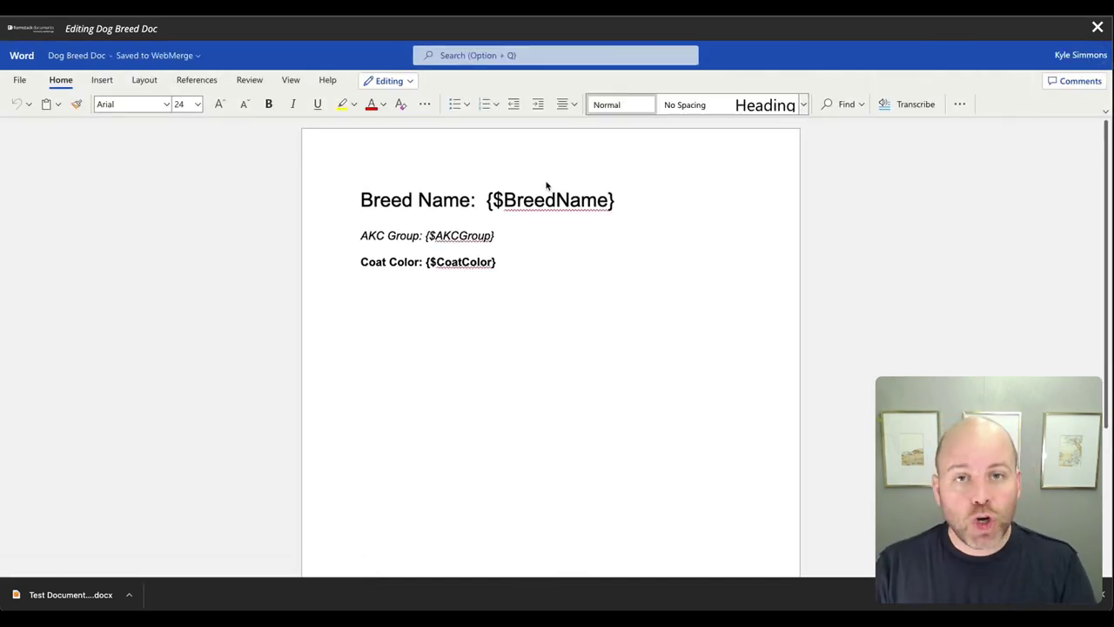
click(654, 207)
text(!)
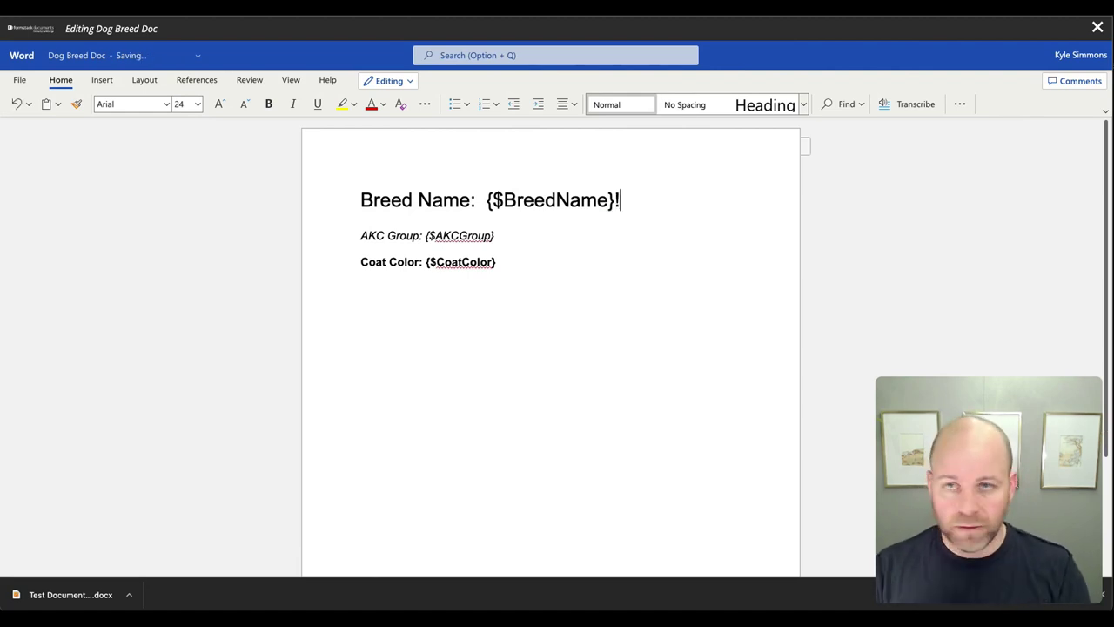
key(BackSpace)
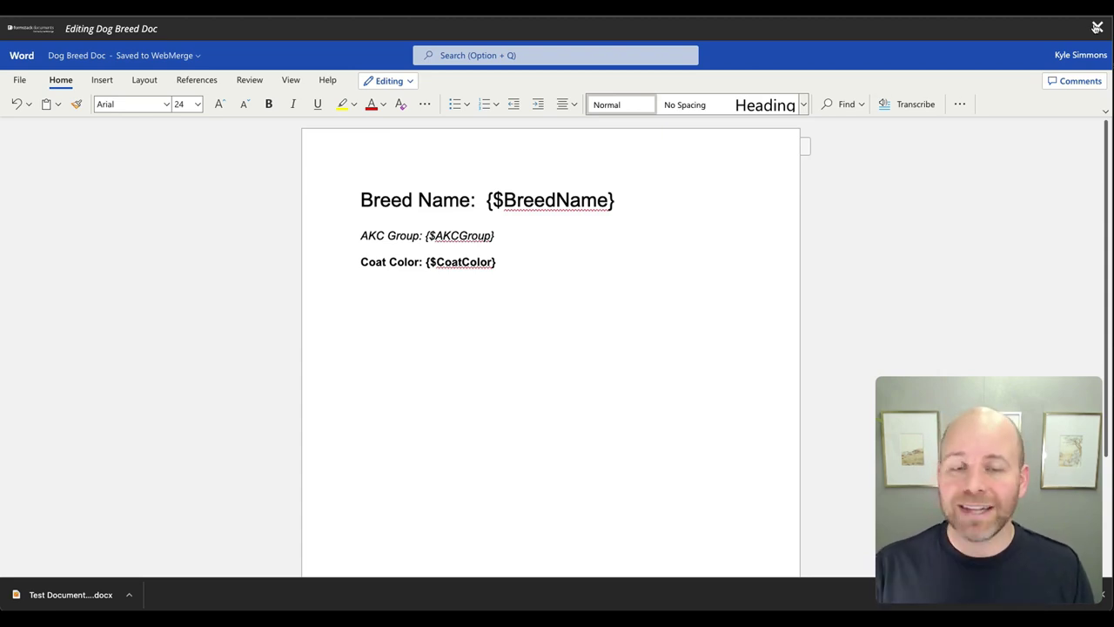
click(1098, 28)
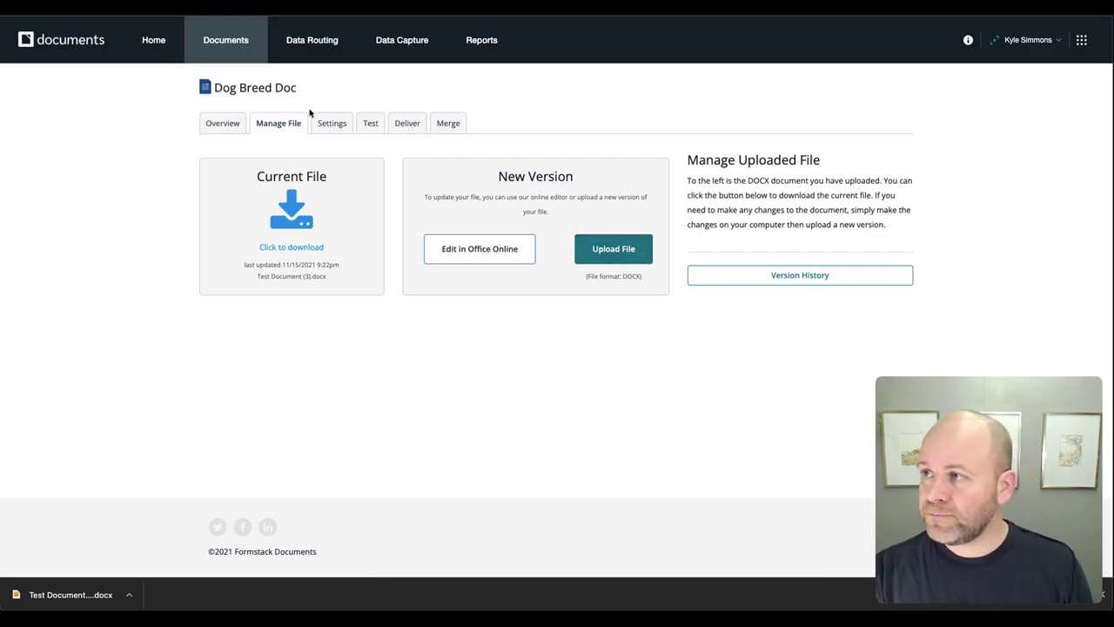
Under Advanced Settings, check Use Field Map for custom integrations, leaving the timezone unchanged, and save the settings.
click(330, 126)
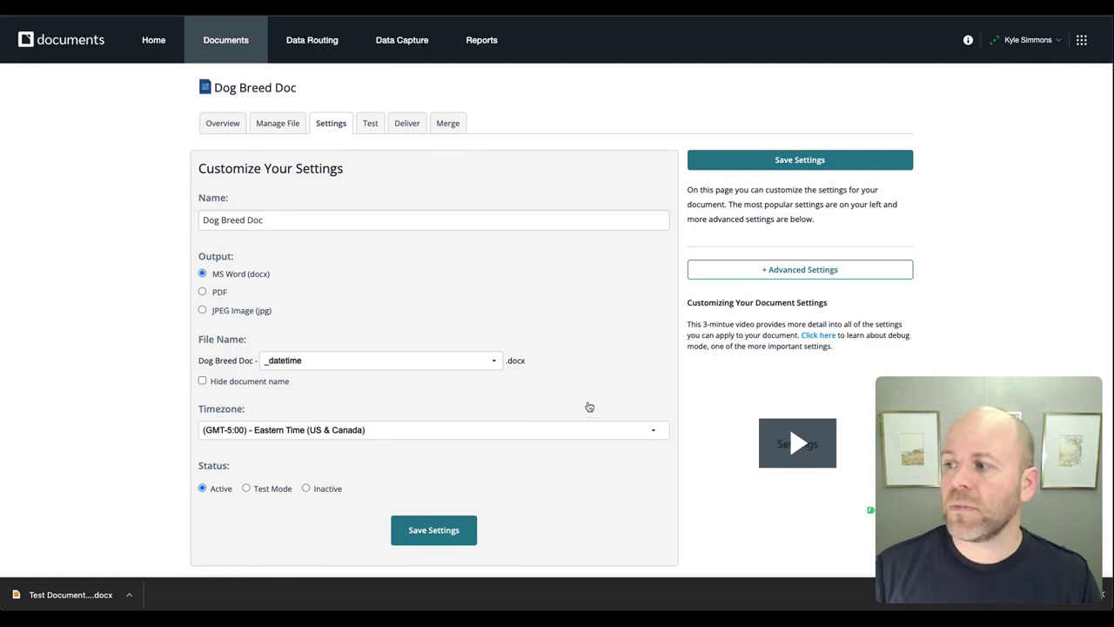
click(275, 433)
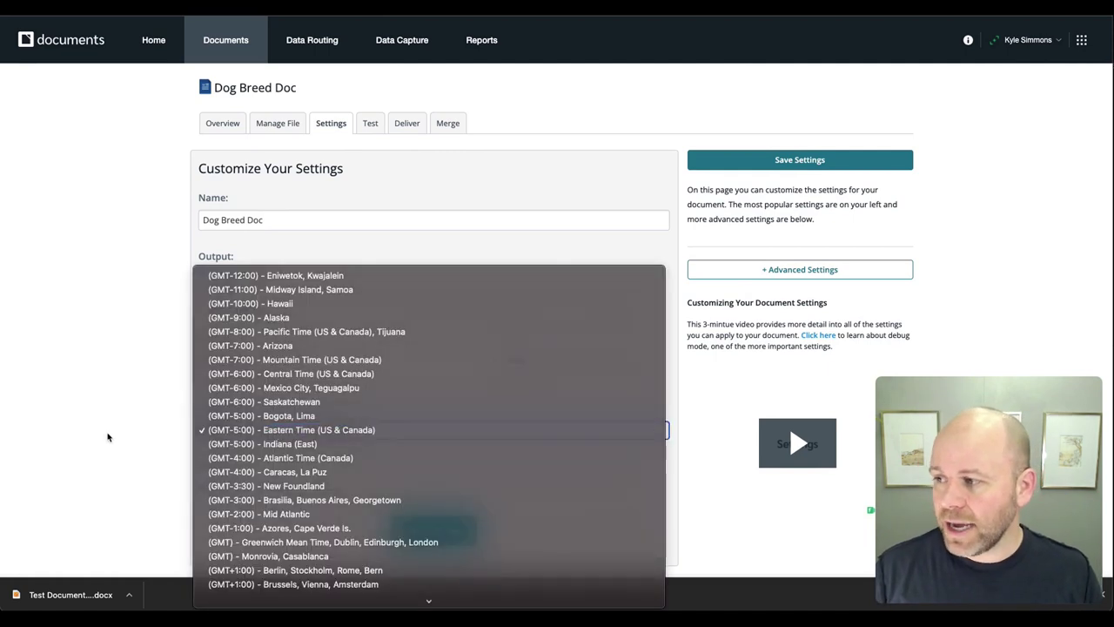
click(146, 439)
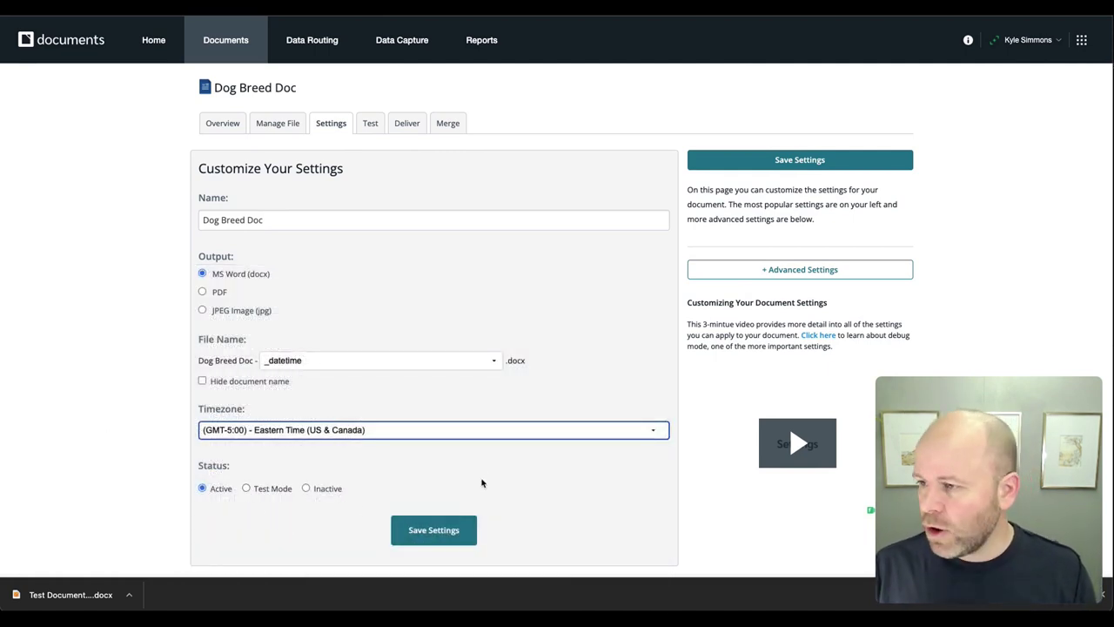
scroll(507, 472, down, 1)
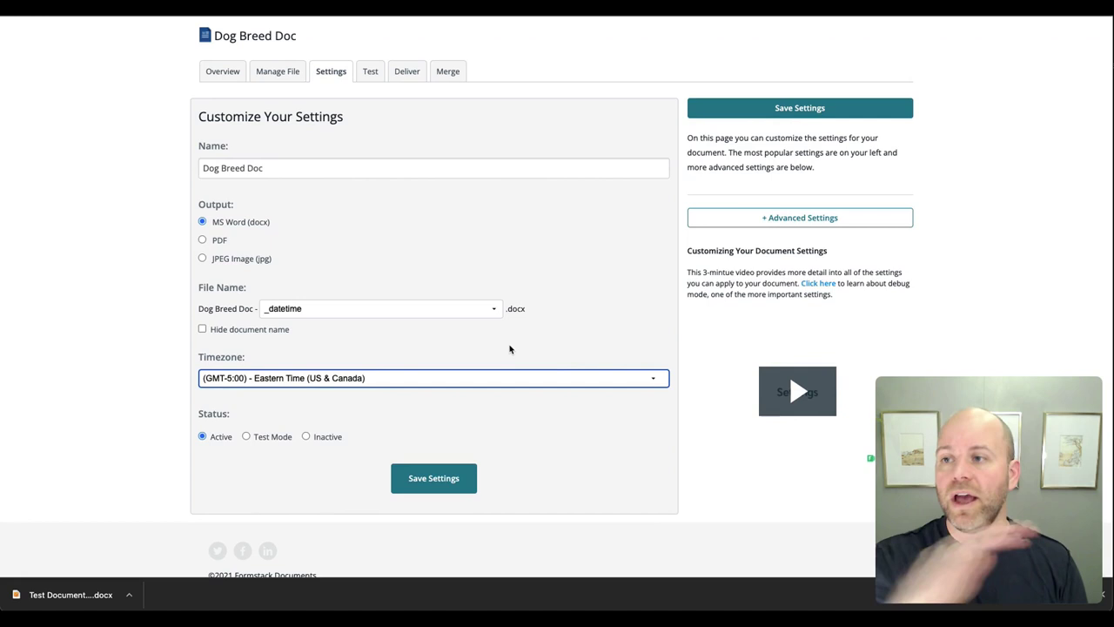
click(774, 218)
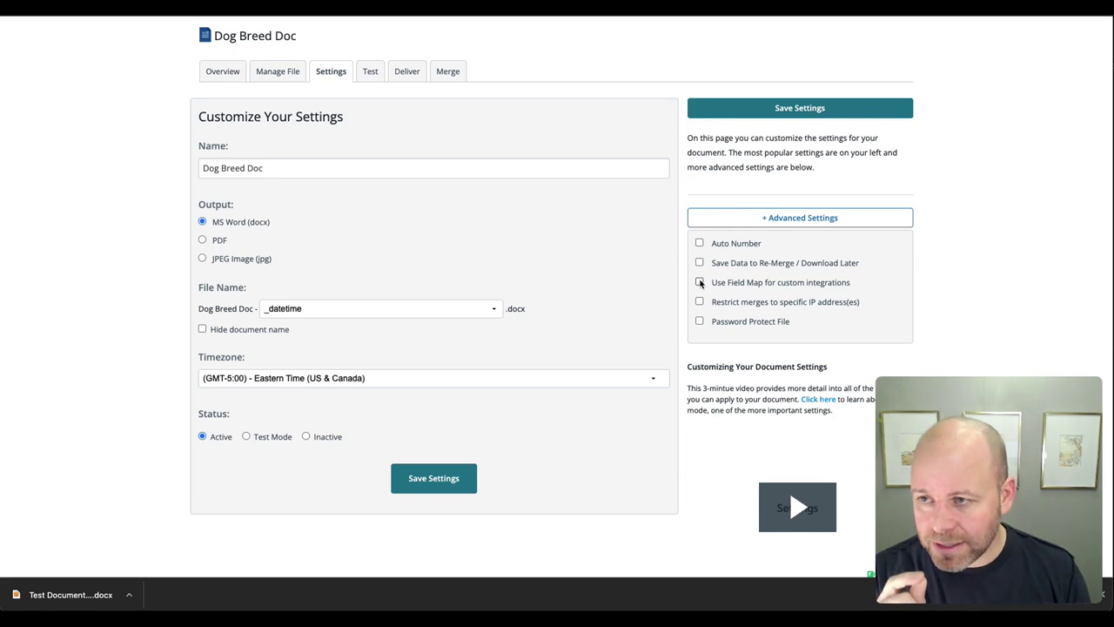
click(700, 282)
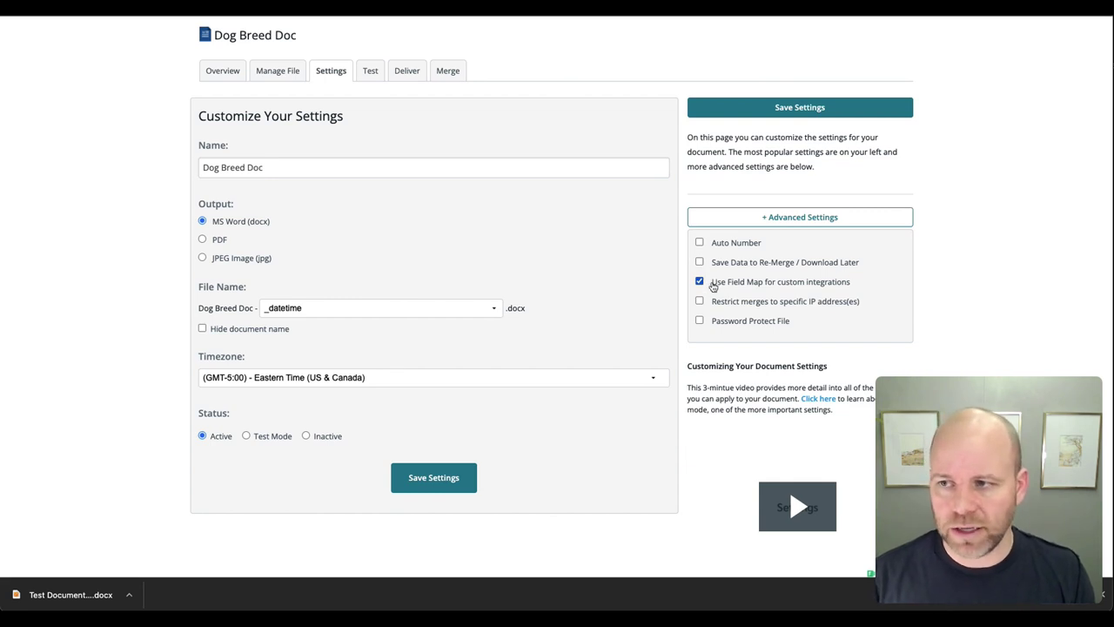
click(800, 110)
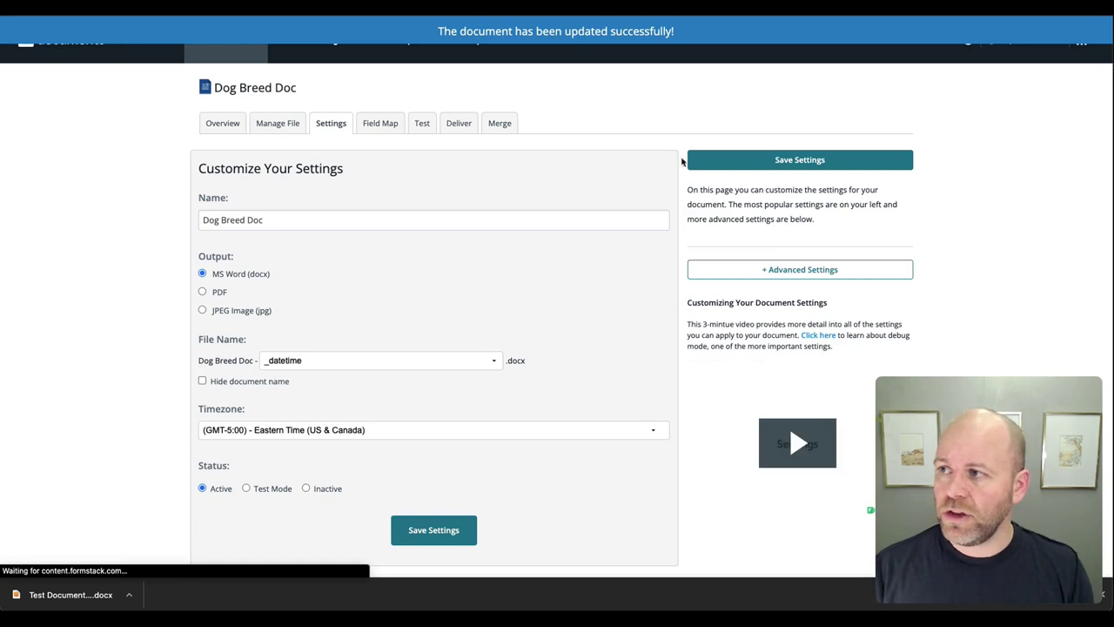
Verify the Field Map lists BreedName, AKCGroup and CoatColor, then return to Manage File.
click(809, 270)
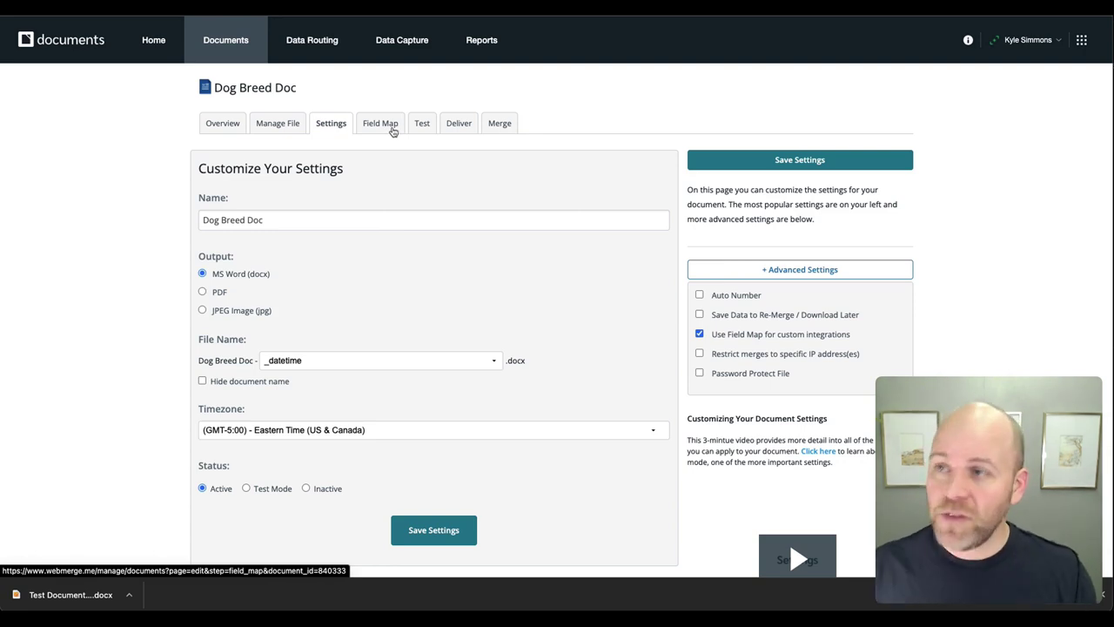
click(392, 129)
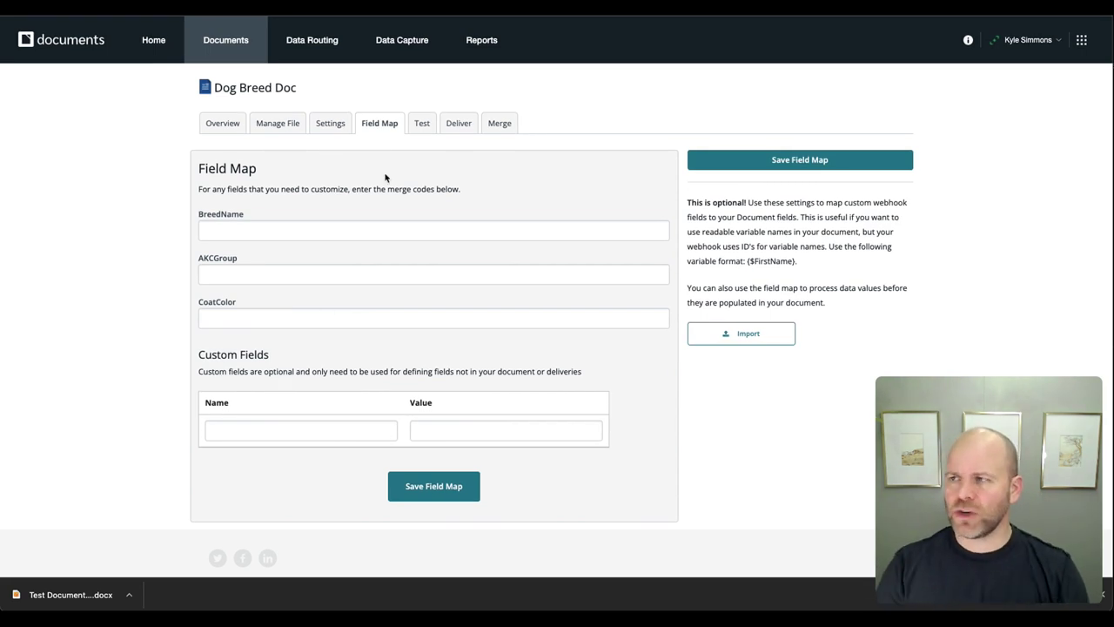
click(290, 124)
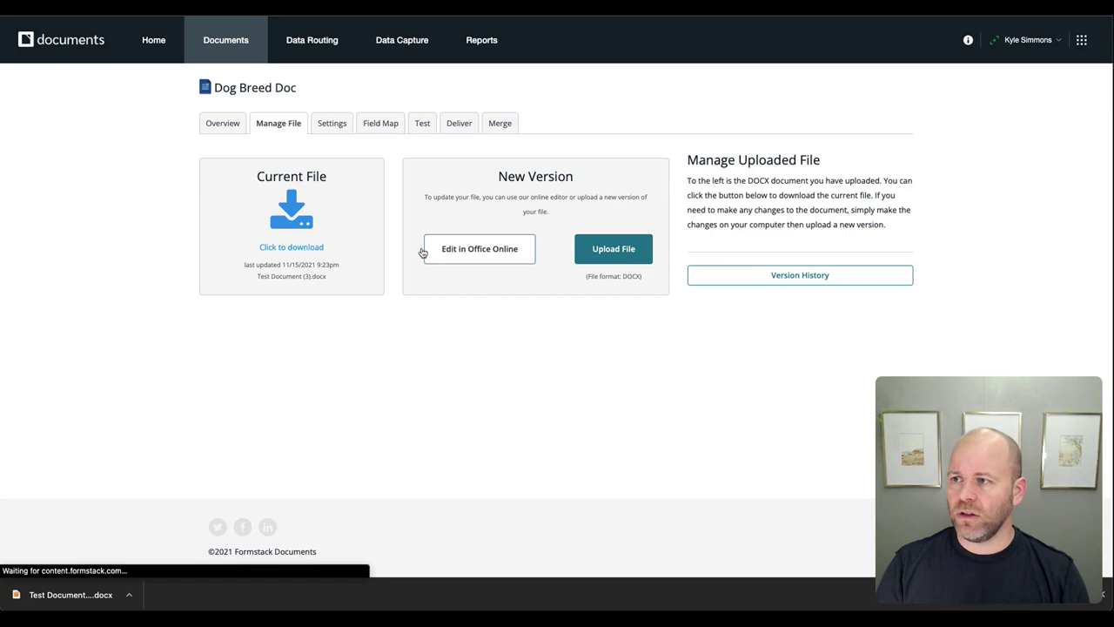
Add a bold 'Height: {$Height}' line below Coat Color in Word online, then close the editor.
click(457, 259)
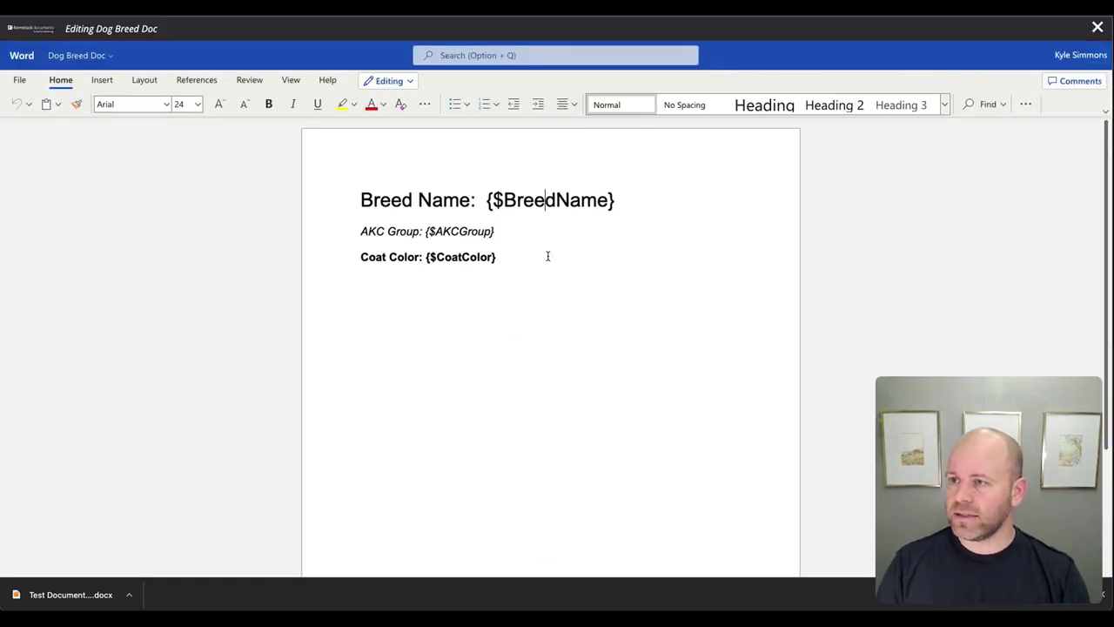
click(547, 256)
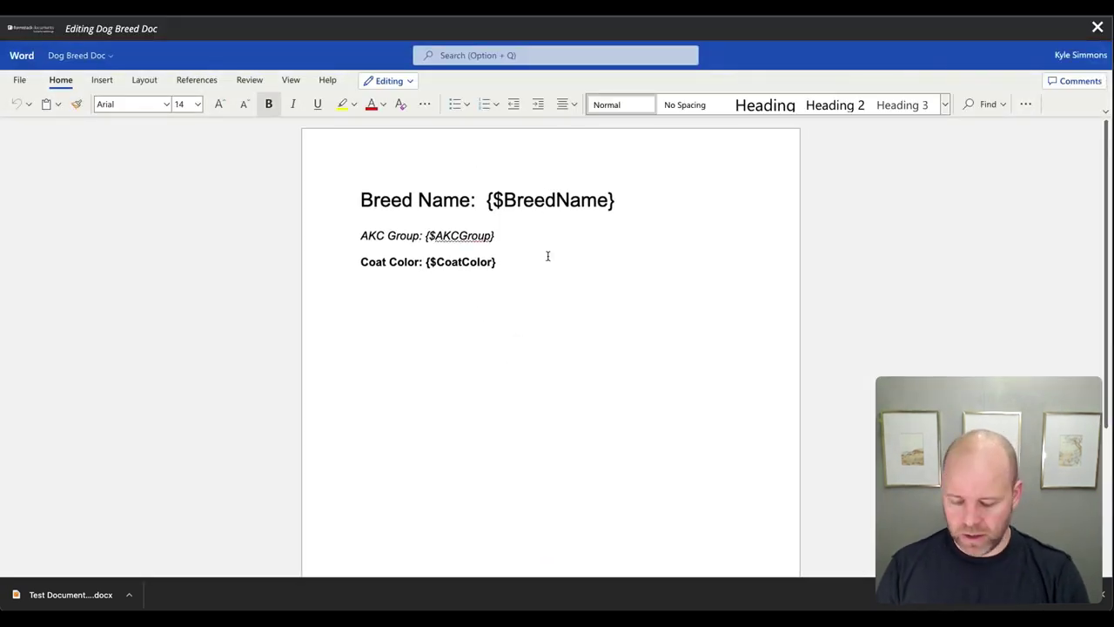
key(Return)
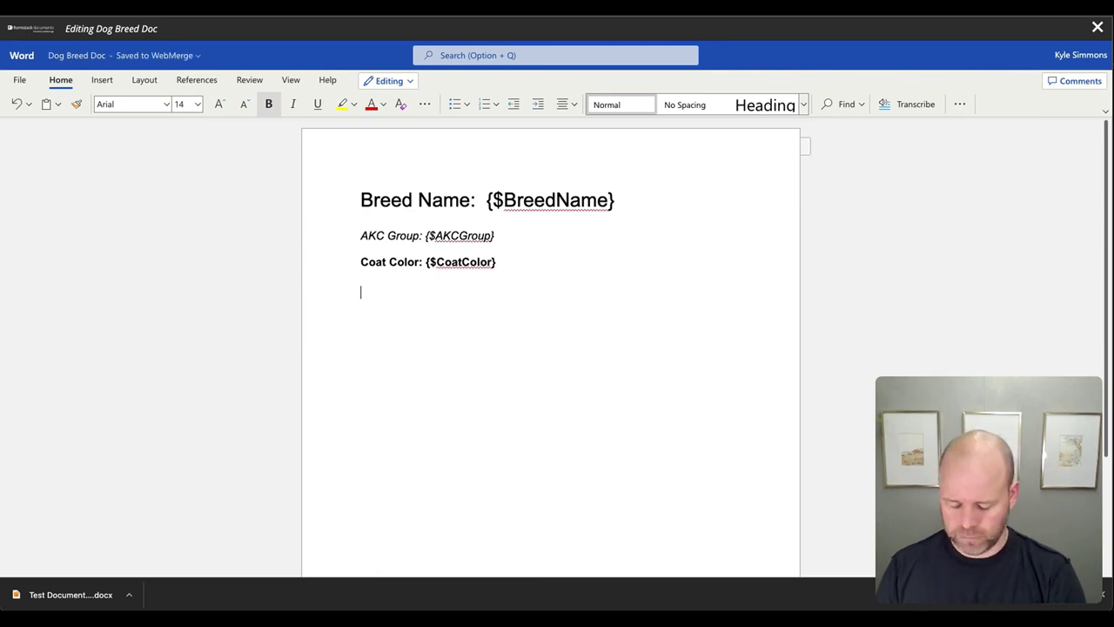
text(Heigh)
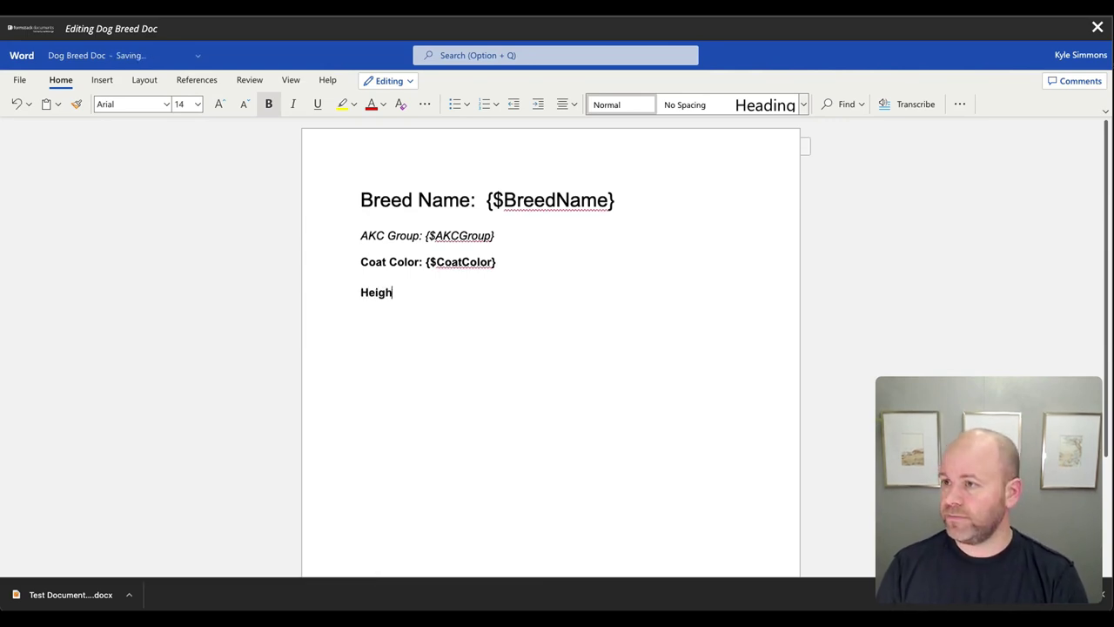
text(t:)
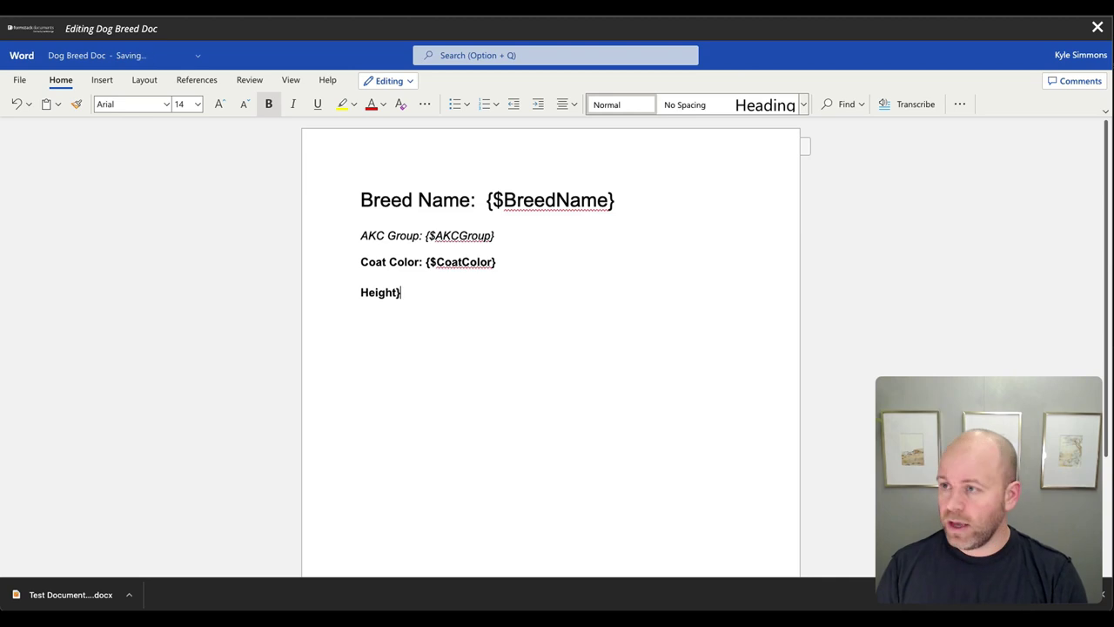
text({$)
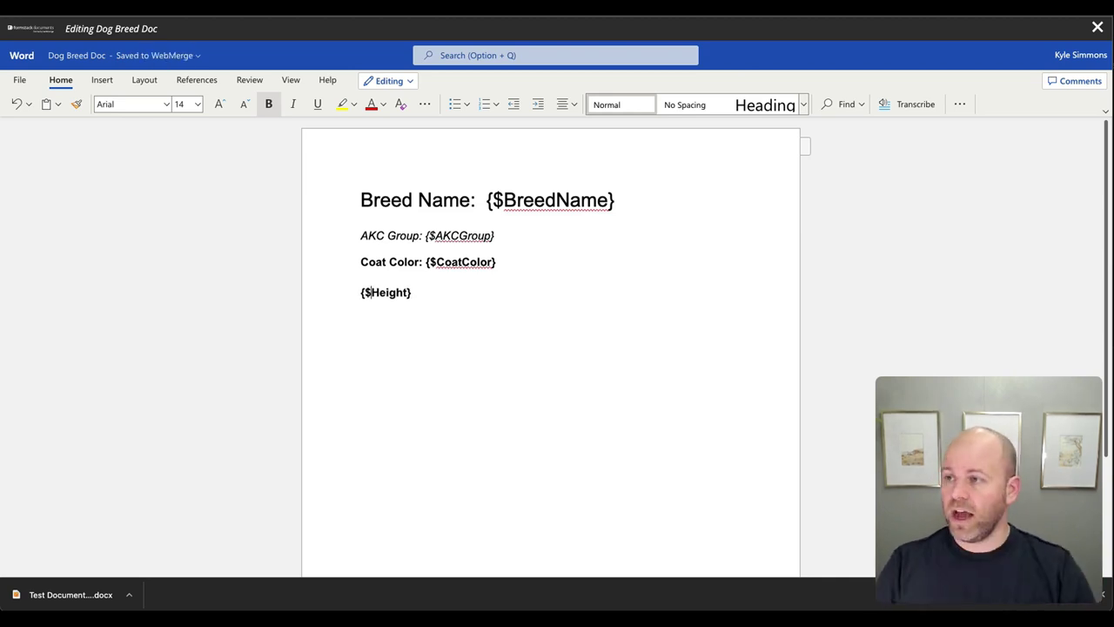
click(436, 297)
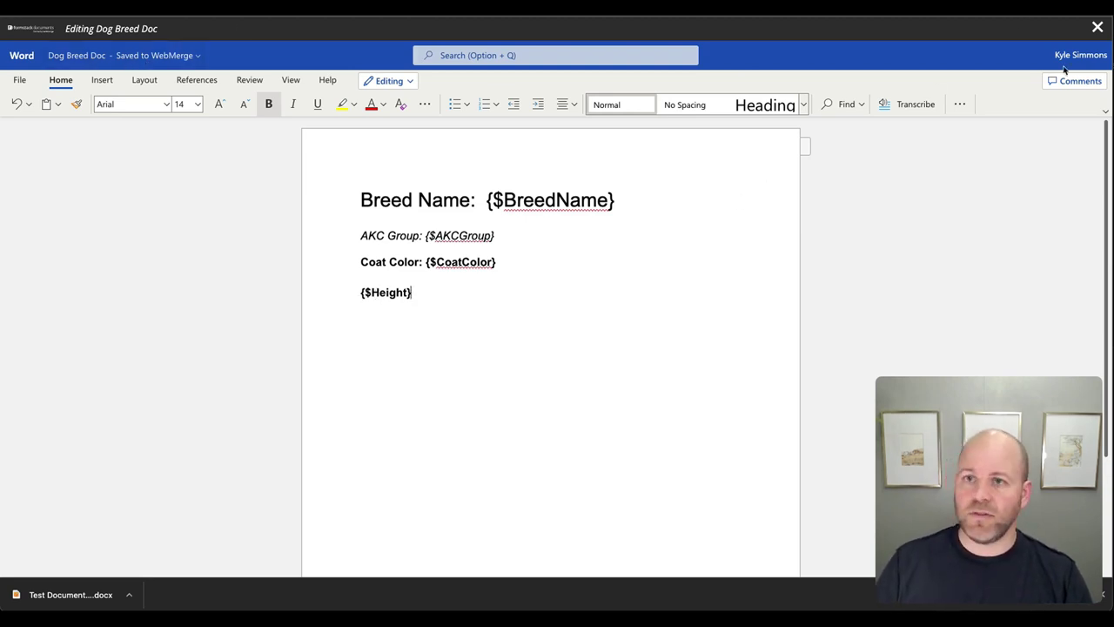
click(1099, 29)
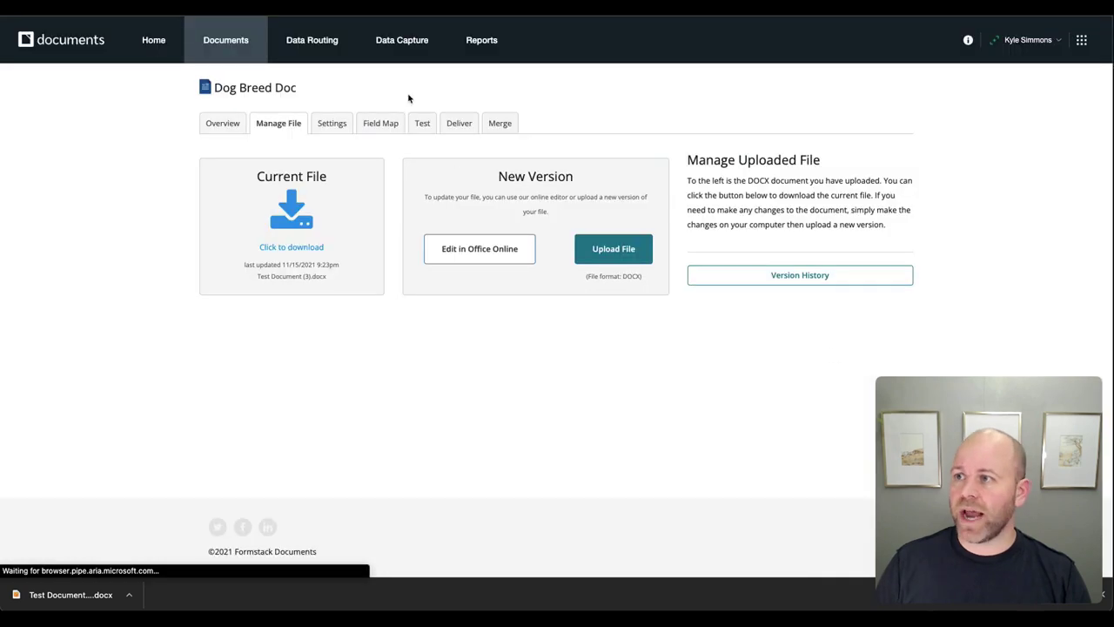
Check that Height now appears in the Field Map, then go to the Test page.
click(389, 124)
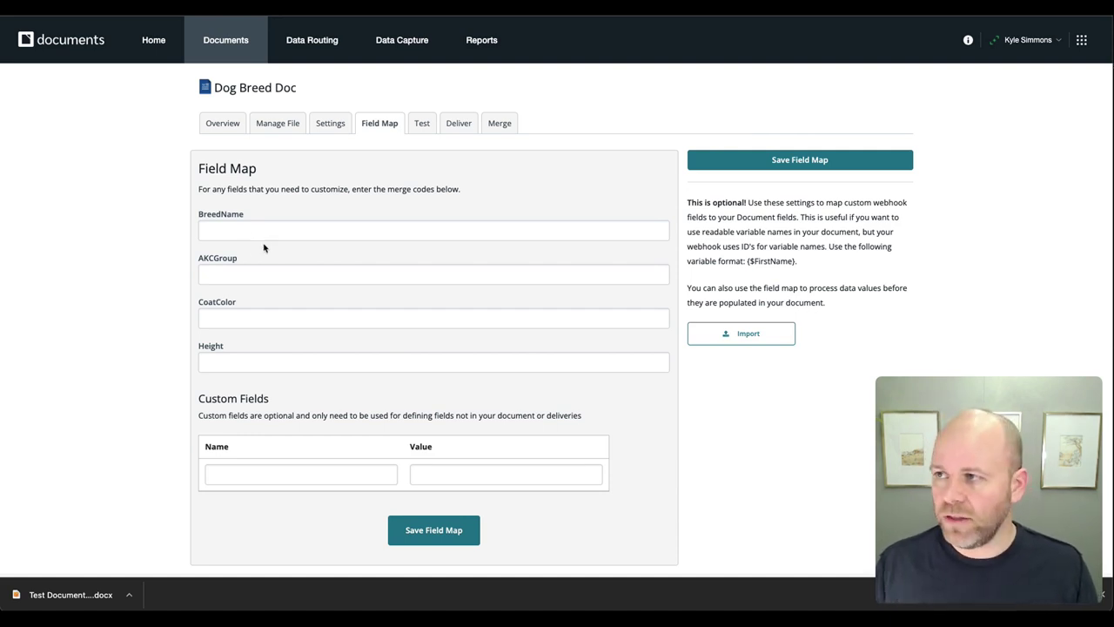
click(421, 127)
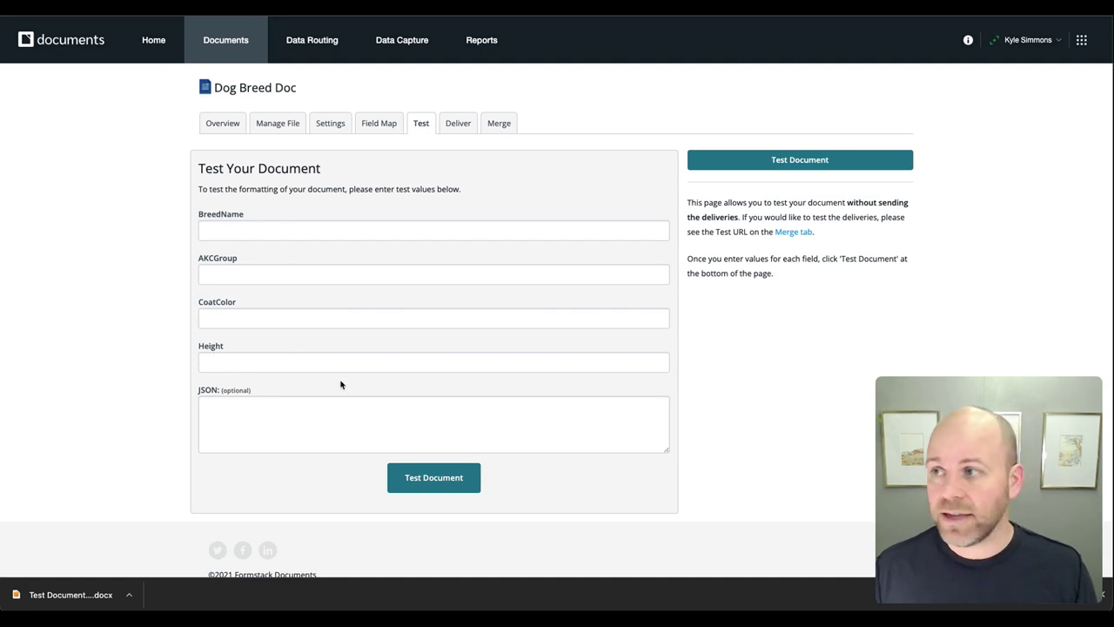
Look over the Delivery and Merge Options pages, then return to the Test page.
click(458, 126)
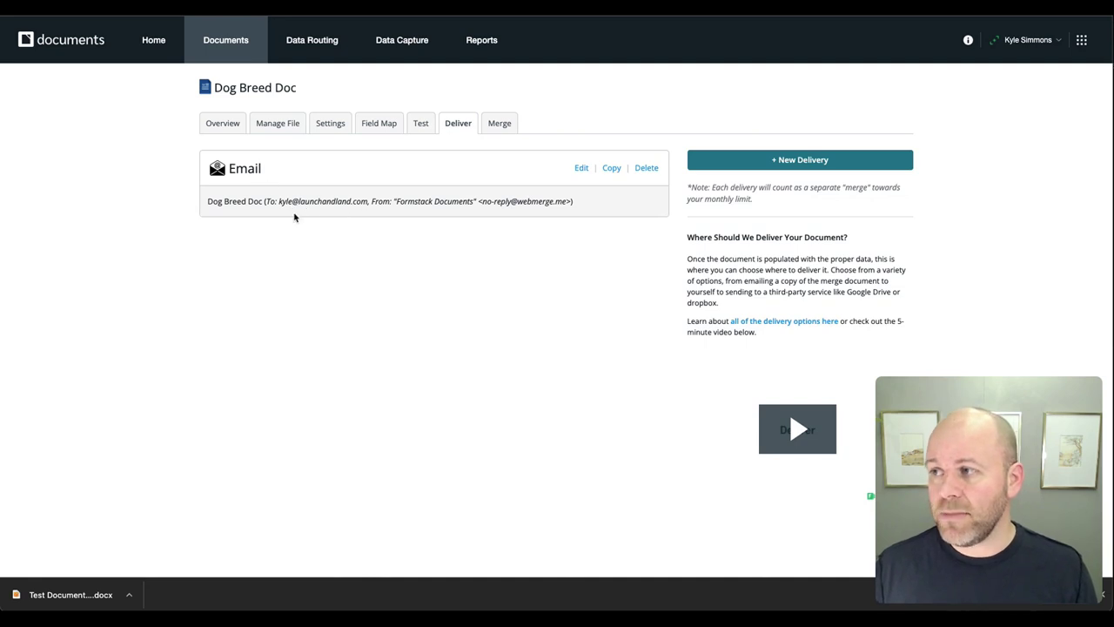
click(510, 124)
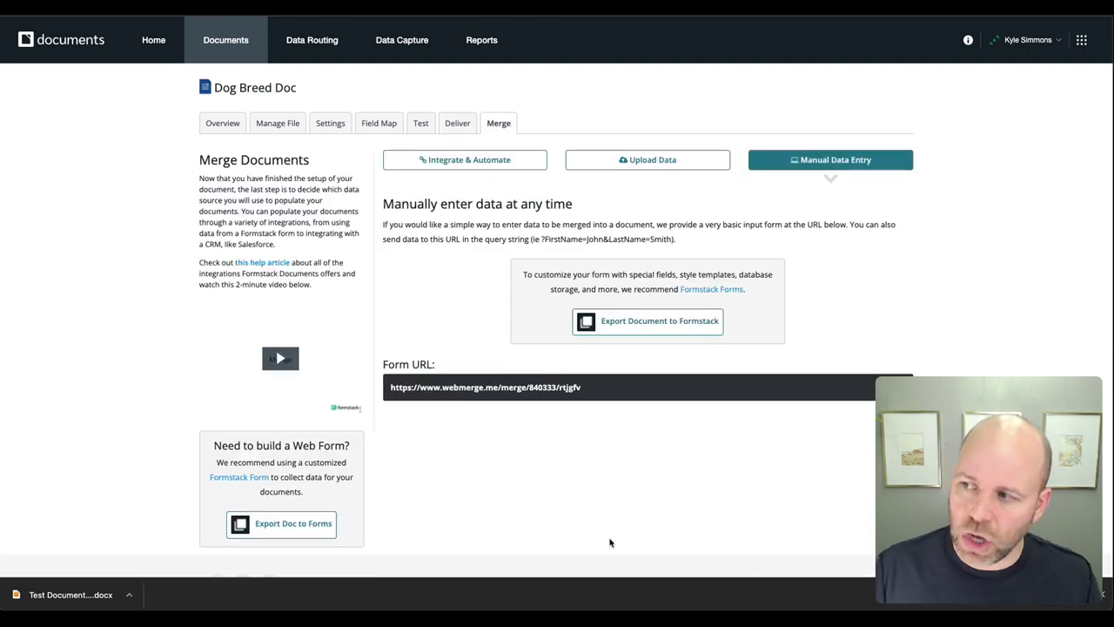
click(420, 128)
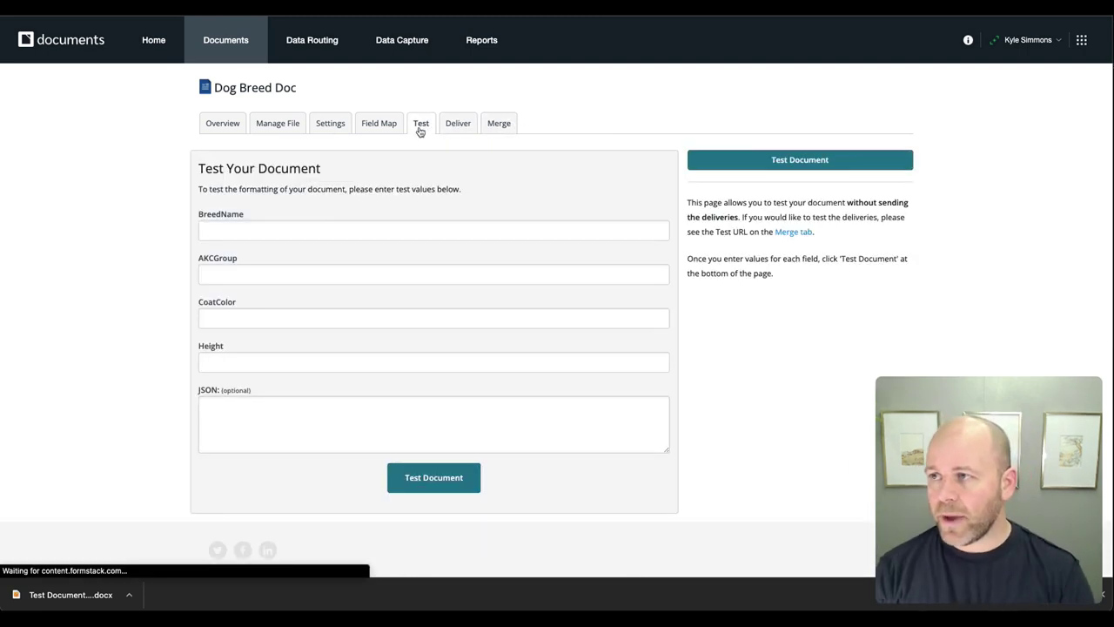
Enter Labrador, Sporting, 'Yellow, Black, Brown' and '4 Hands' for BreedName, AKCGroup, CoatColor and Height.
click(313, 230)
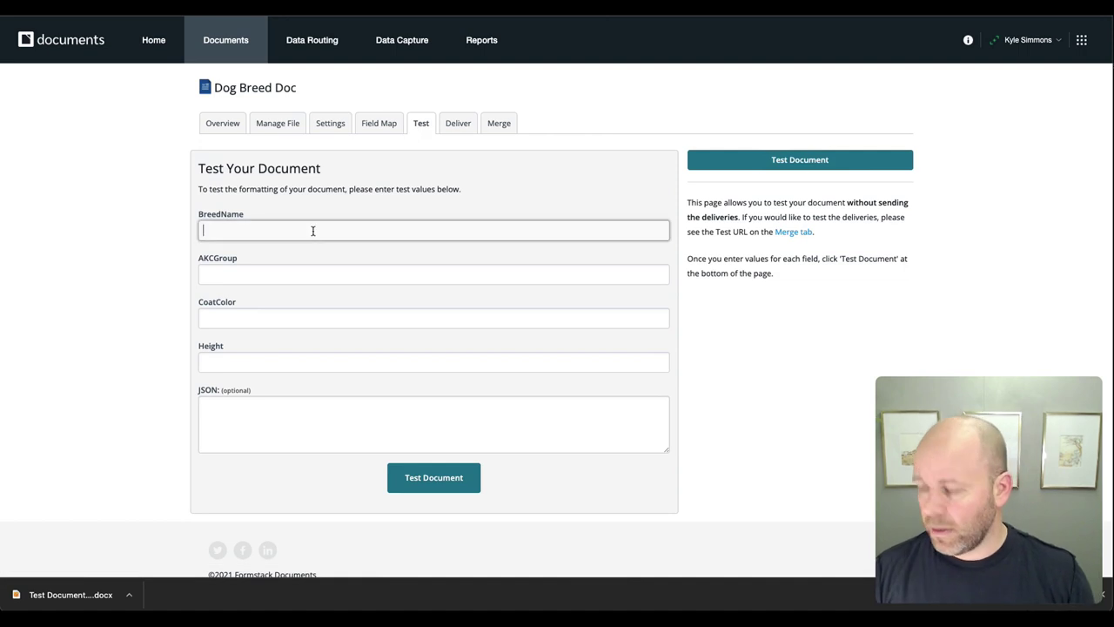
text(La)
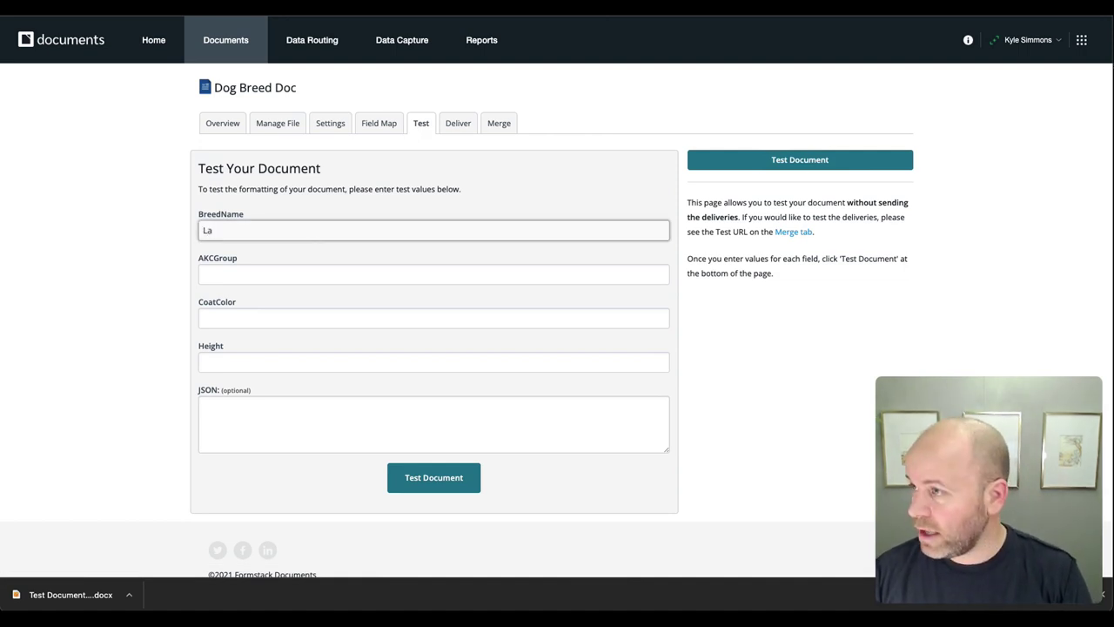
text(brador)
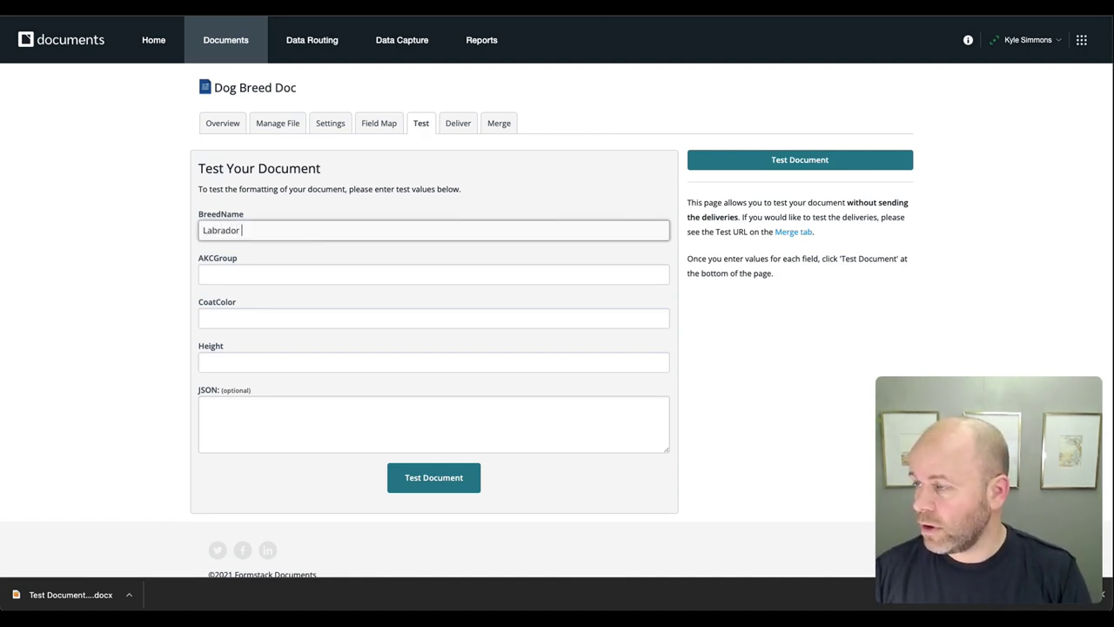
click(204, 274)
text(Sporting)
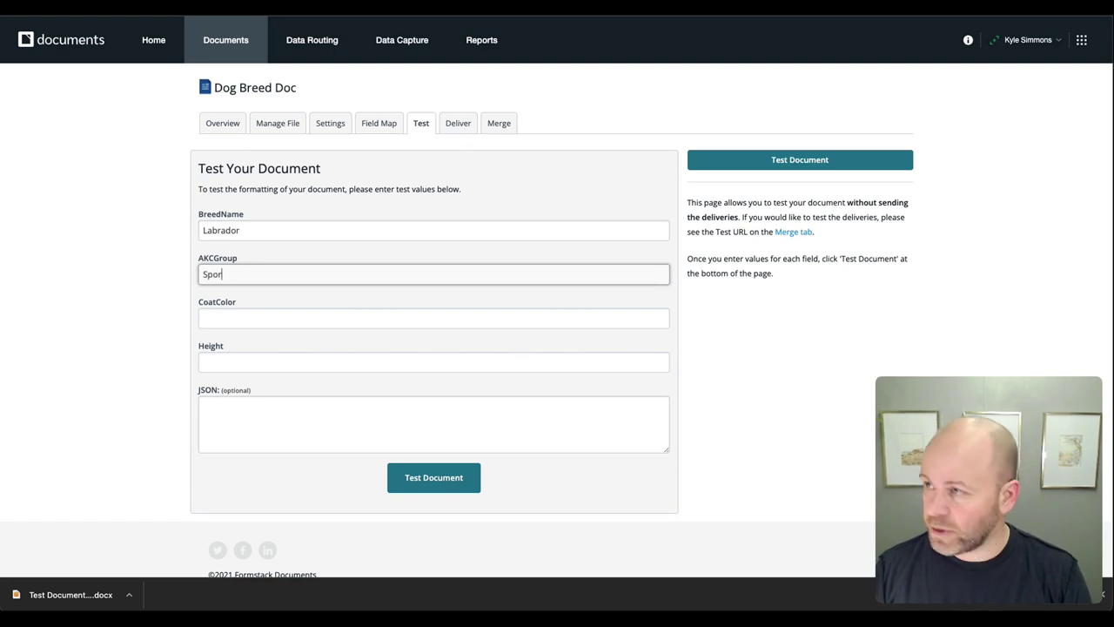
click(204, 317)
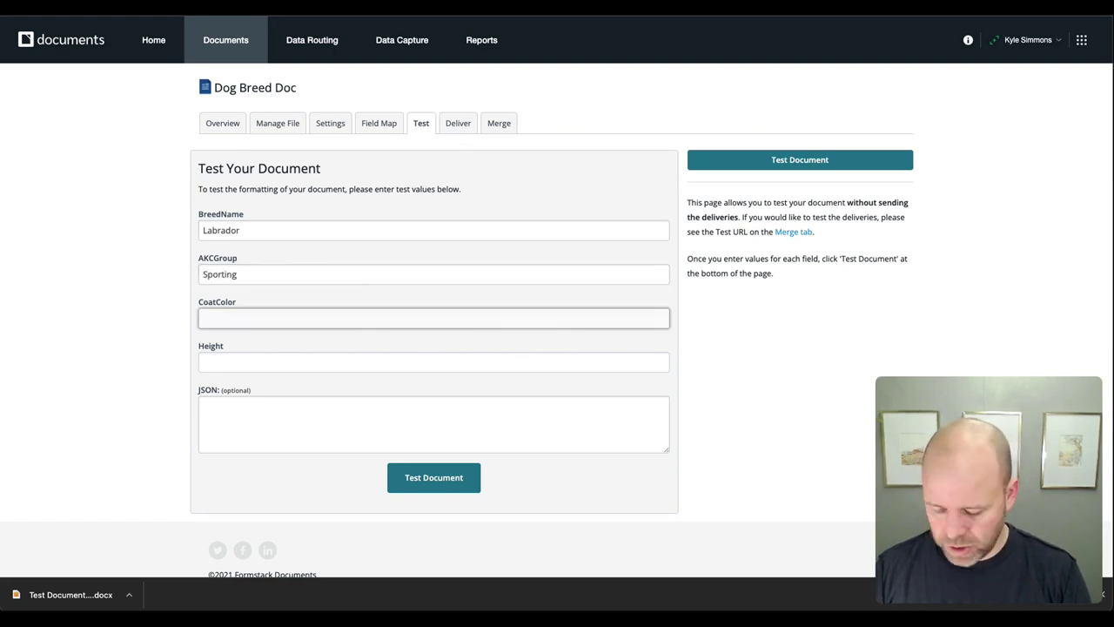
text(Yellow,)
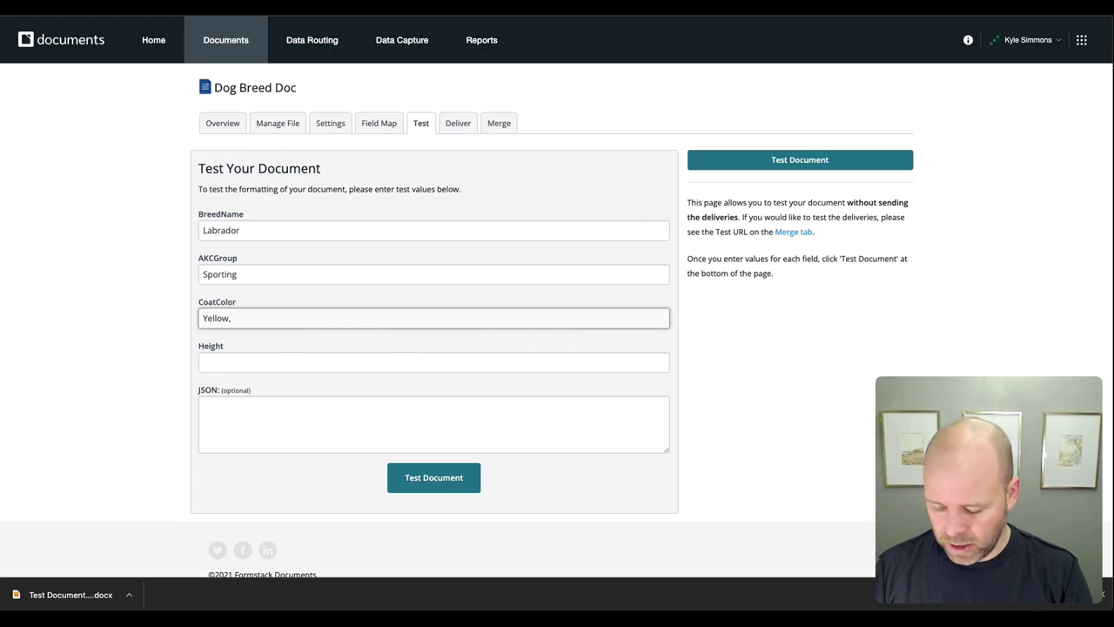
text( Black, Brown)
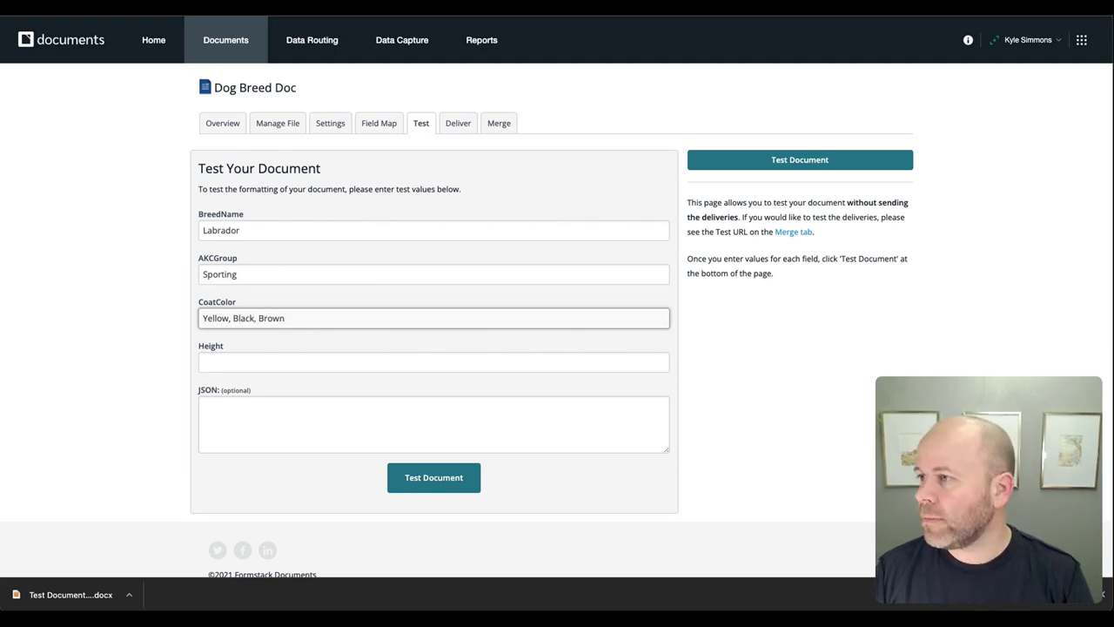
key(Tab)
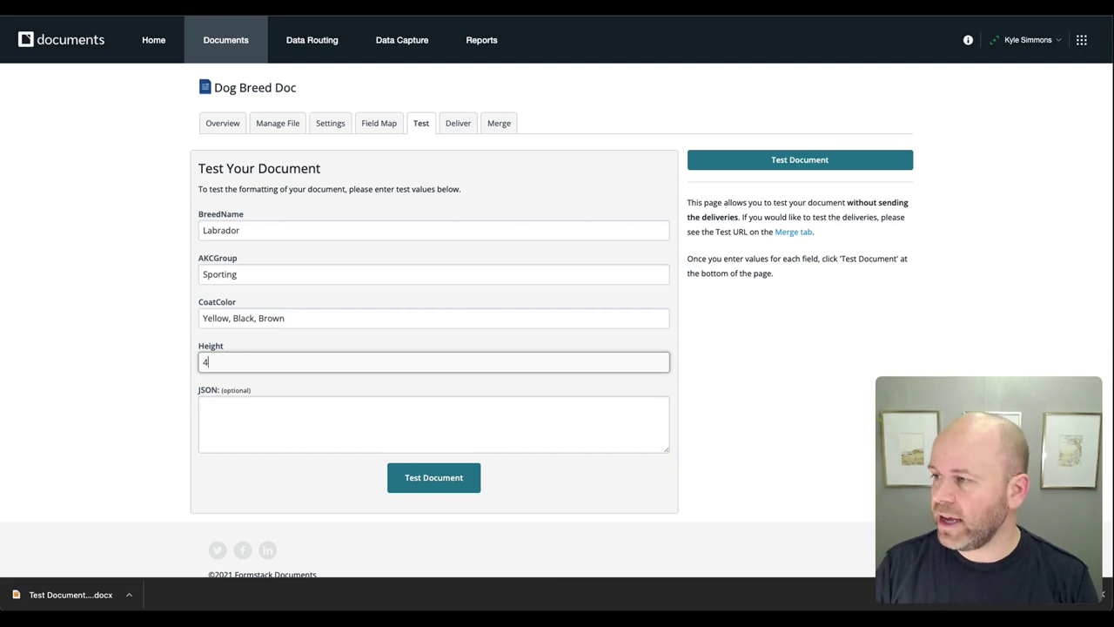
text(4 Hands)
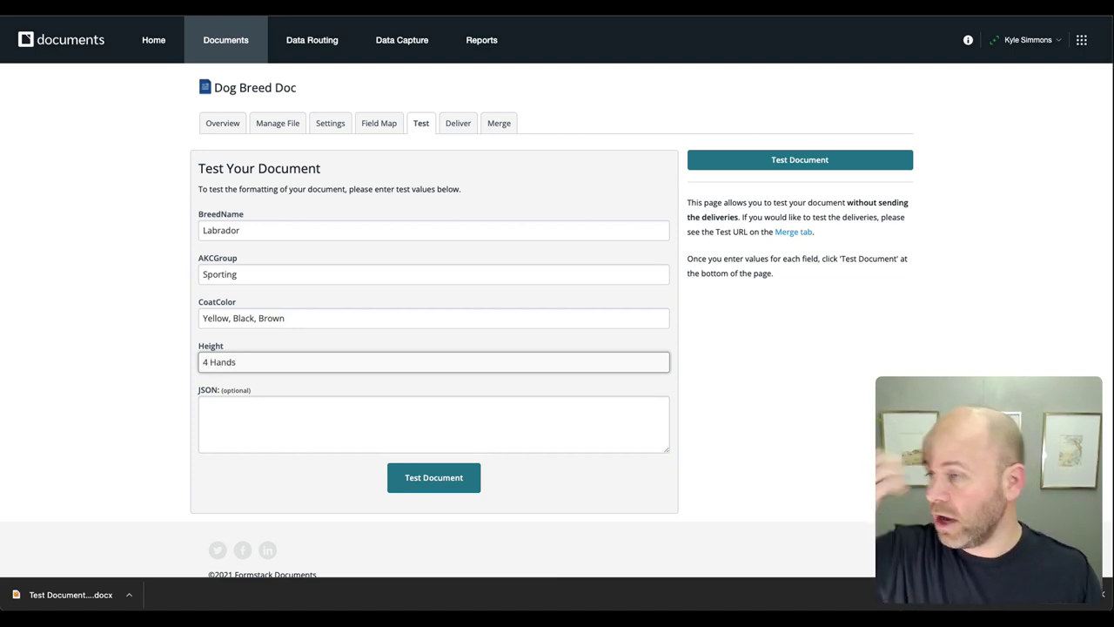
click(158, 300)
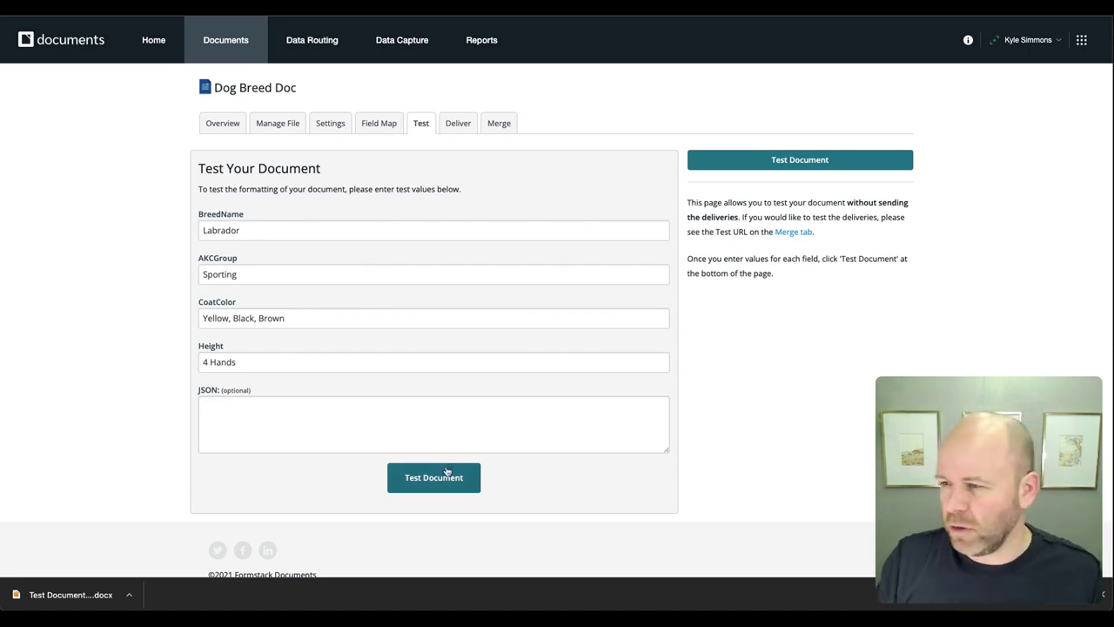
Set the Dog Breed Doc output format to PDF, save it, and return to the Test form.
click(326, 129)
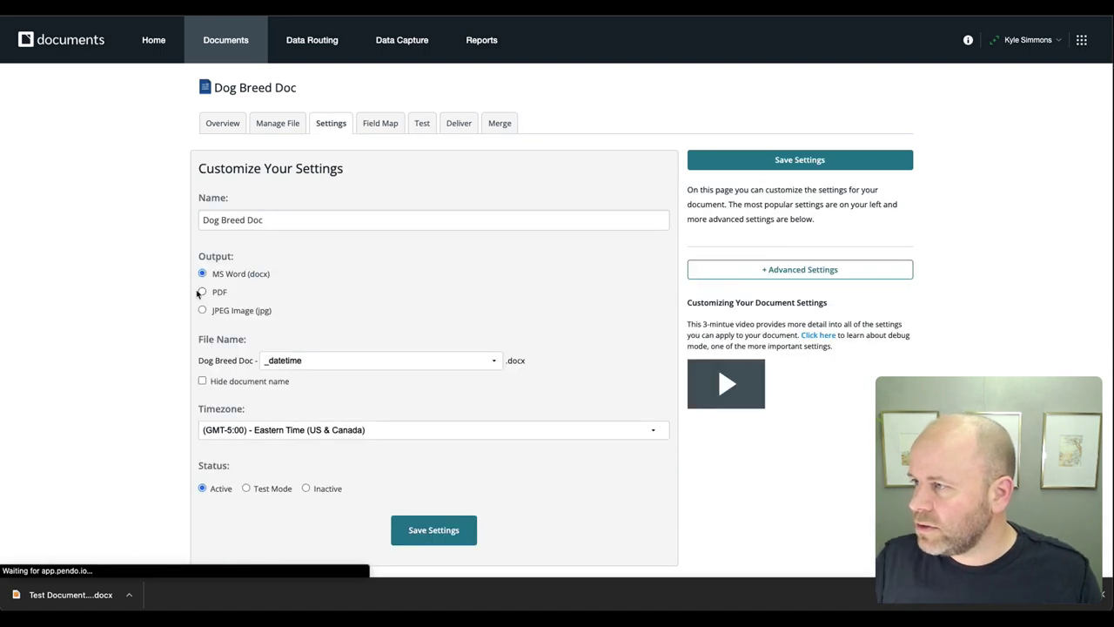
click(203, 293)
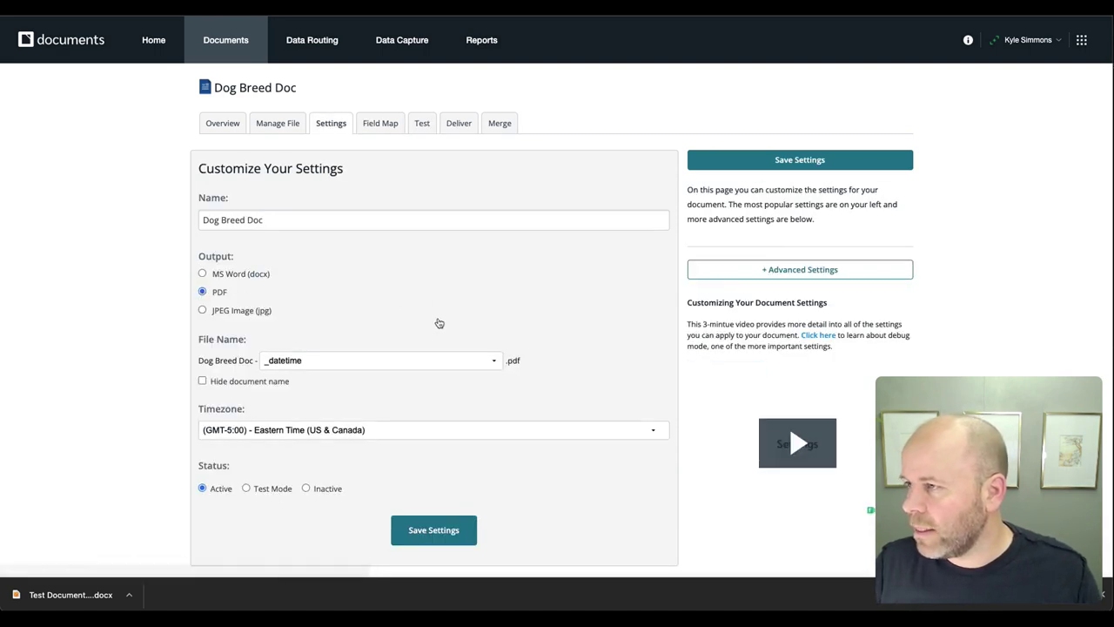
click(475, 527)
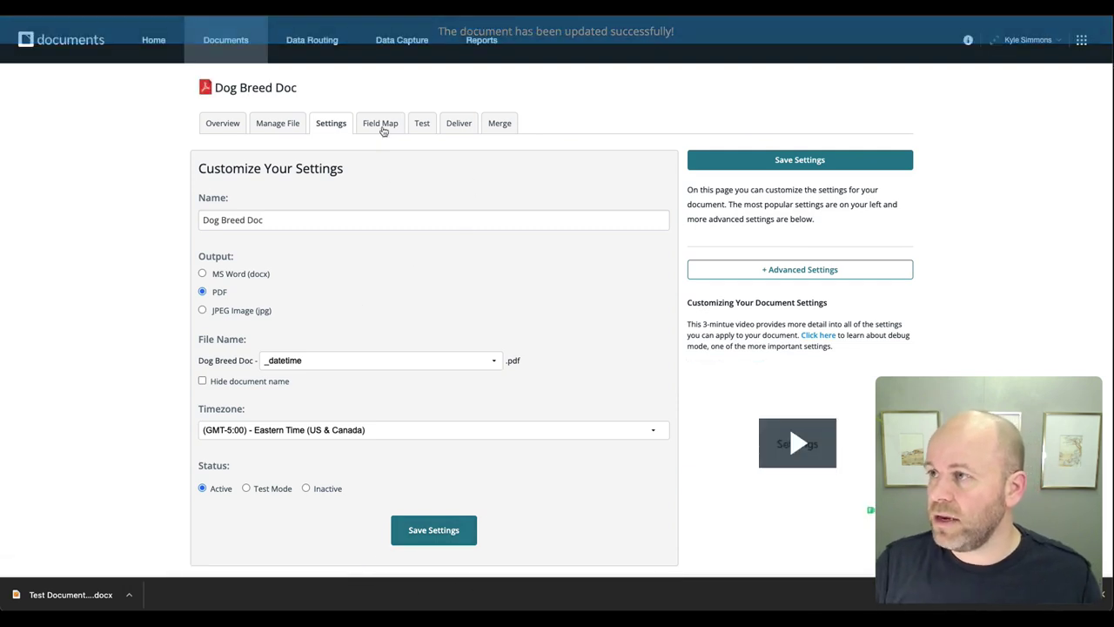
click(418, 125)
Enter Labrador, Sporting, 'Yellow, Brown, Black' and '4 Hands', then generate the test document.
click(324, 231)
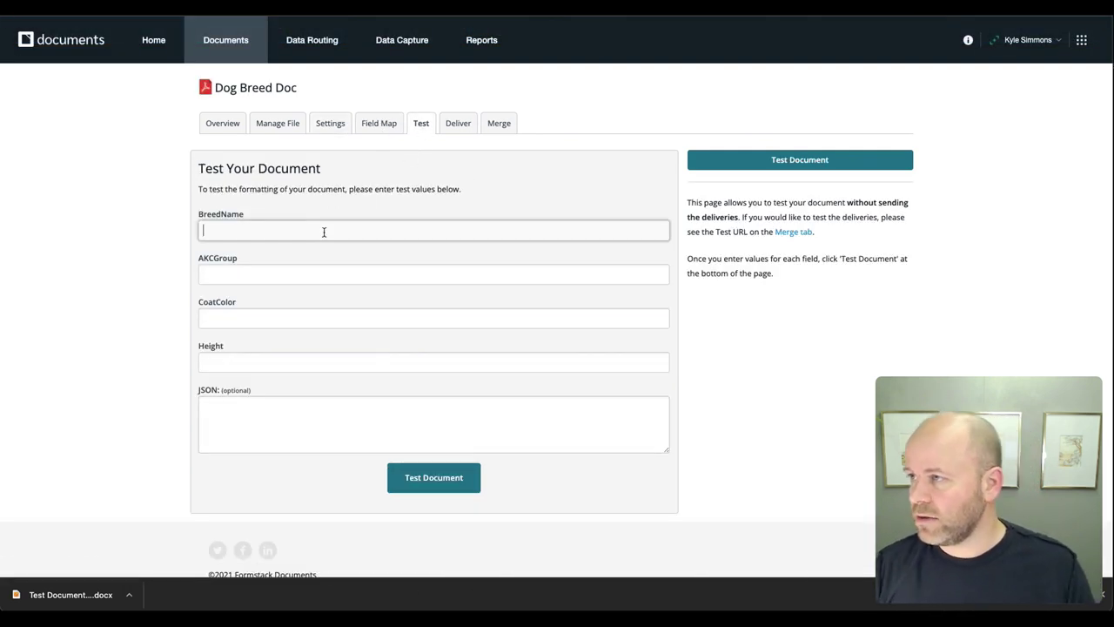
text(Labrad)
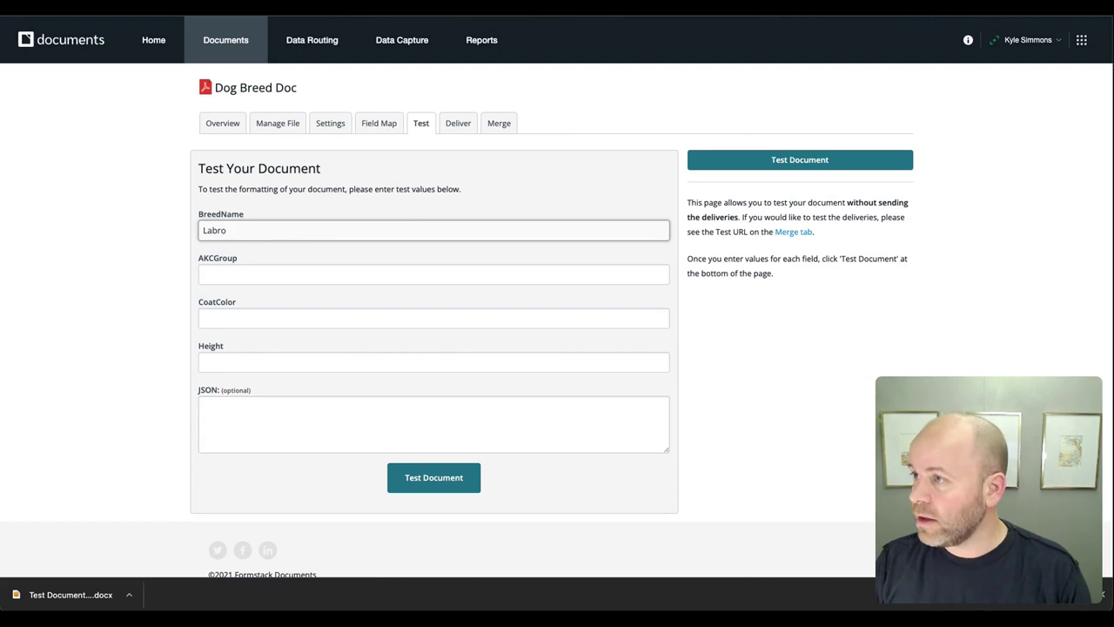
text(or)
key(Tab)
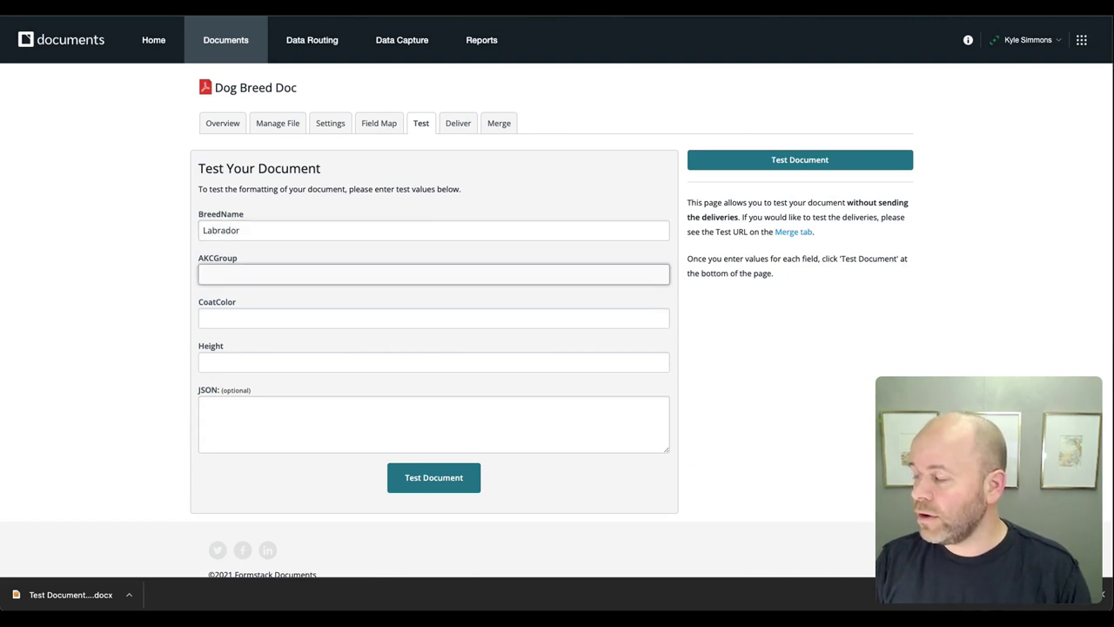
text(Soorting)
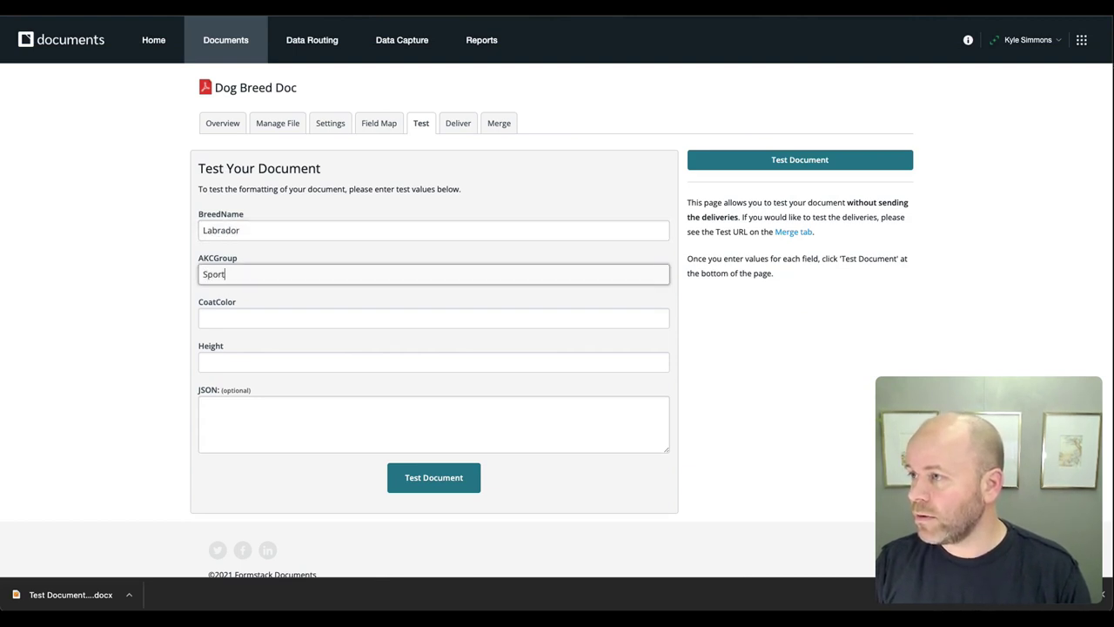
key(Tab)
text(Yell)
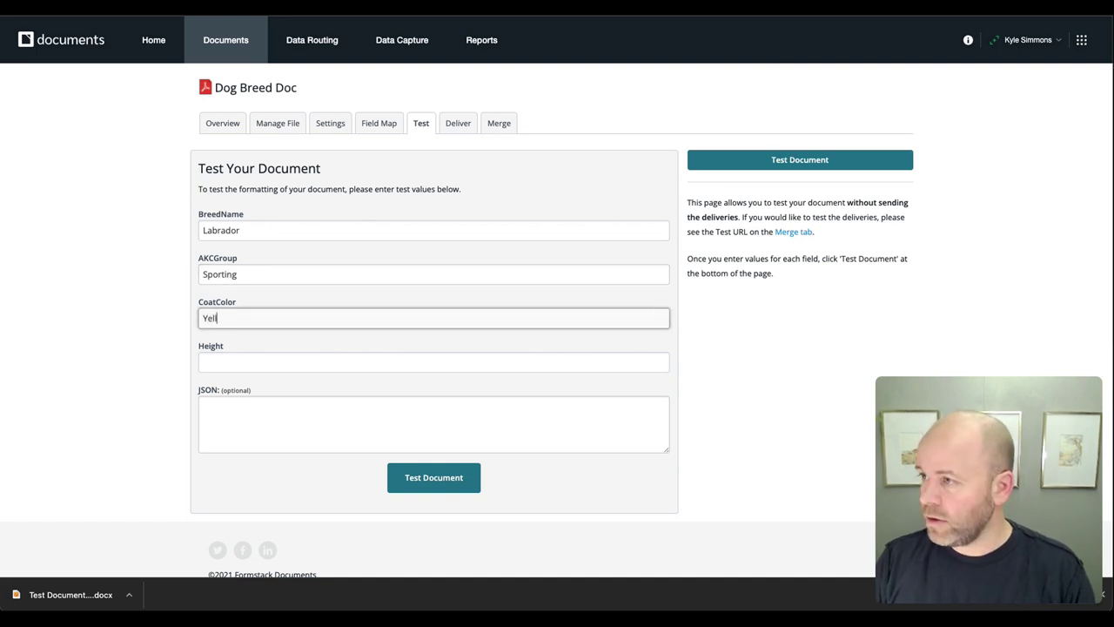
text(ow, Brown, )
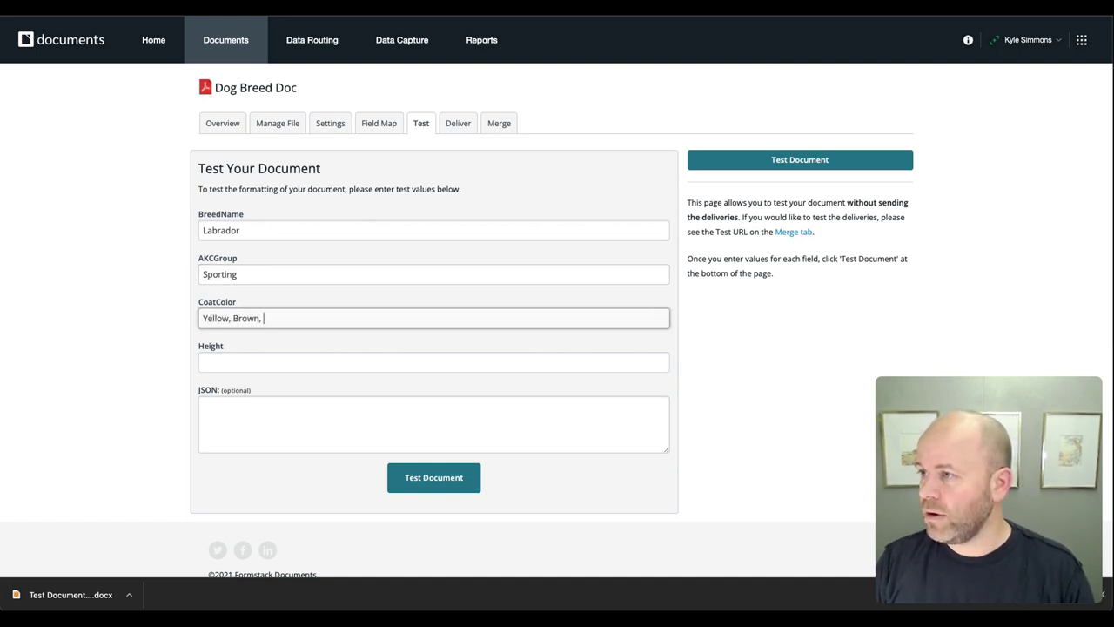
text(Black)
key(Tab)
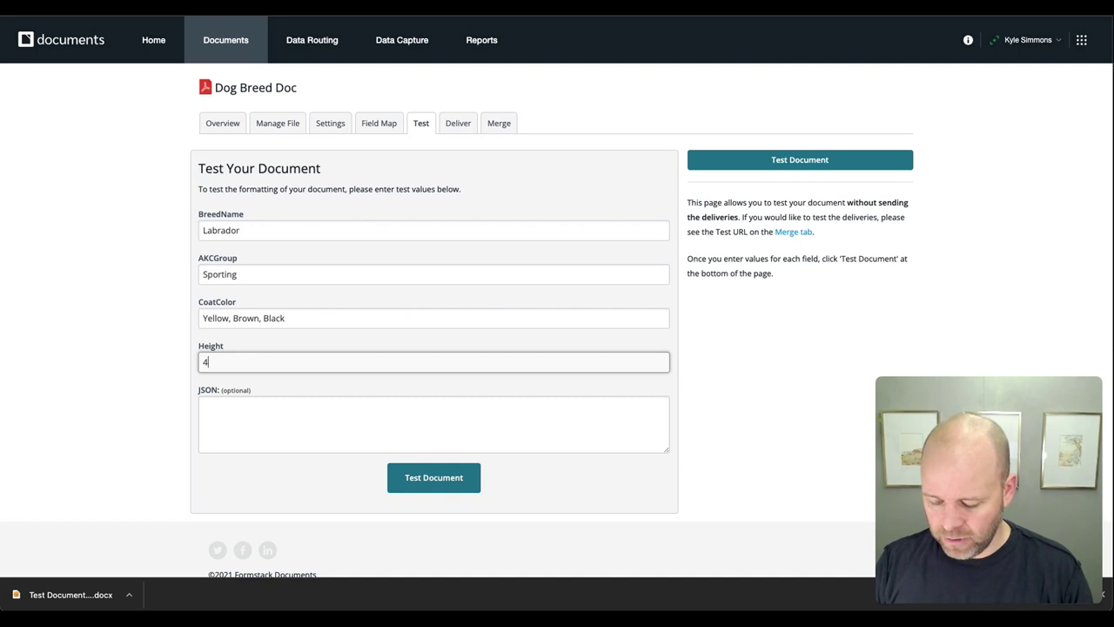
text(4 Hands)
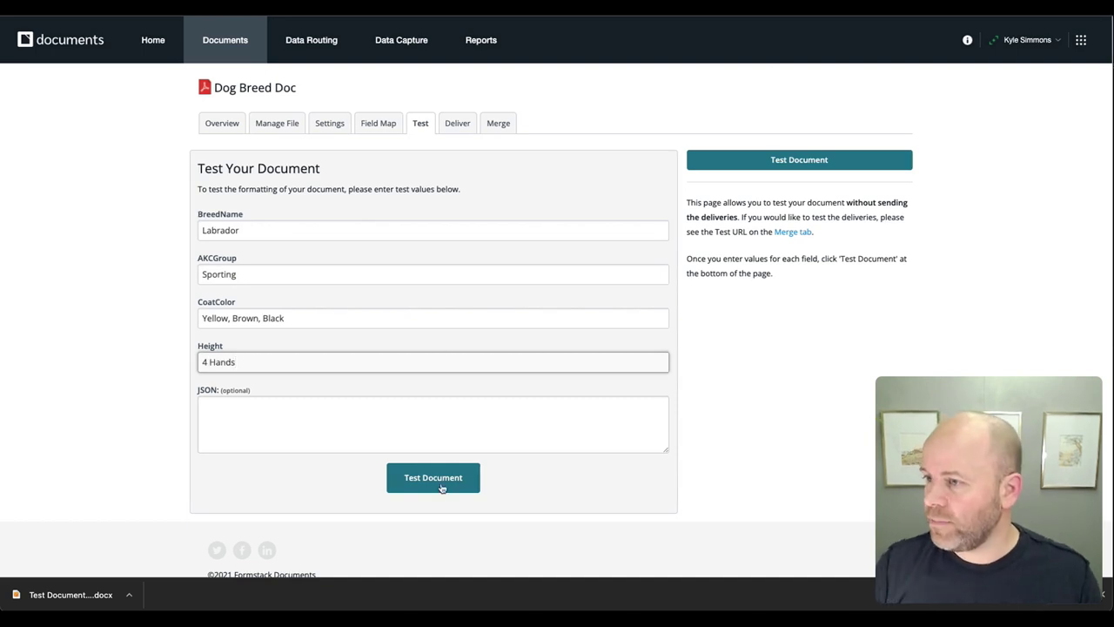
click(436, 476)
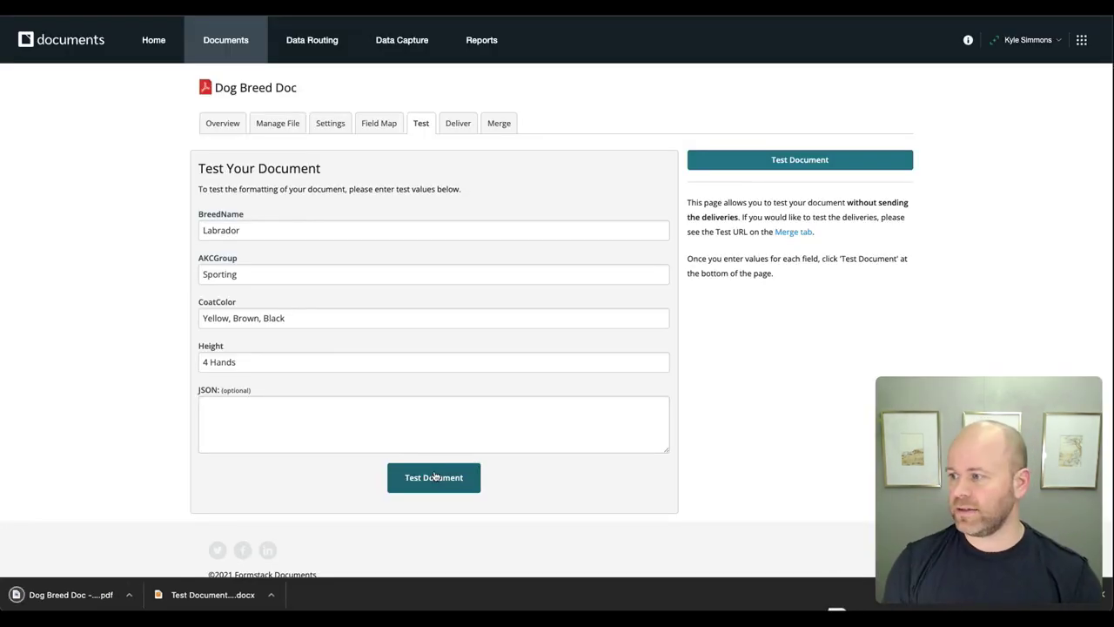
Open the downloaded Labrador PDF to review it, then switch back to the Formstack test page.
click(84, 596)
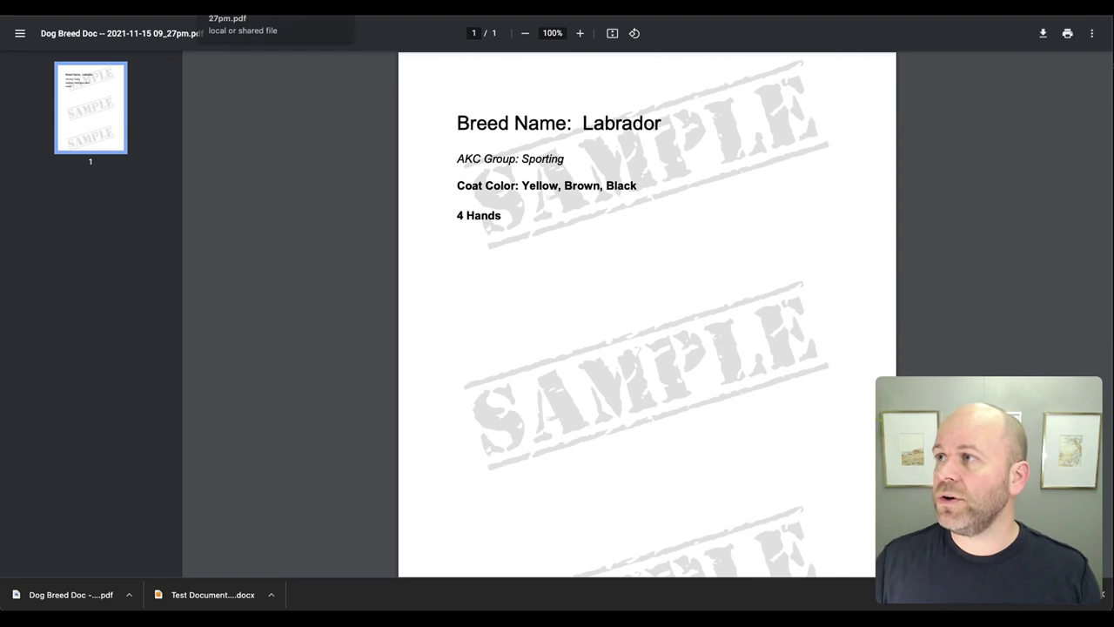
key(ctrl+shift+Tab)
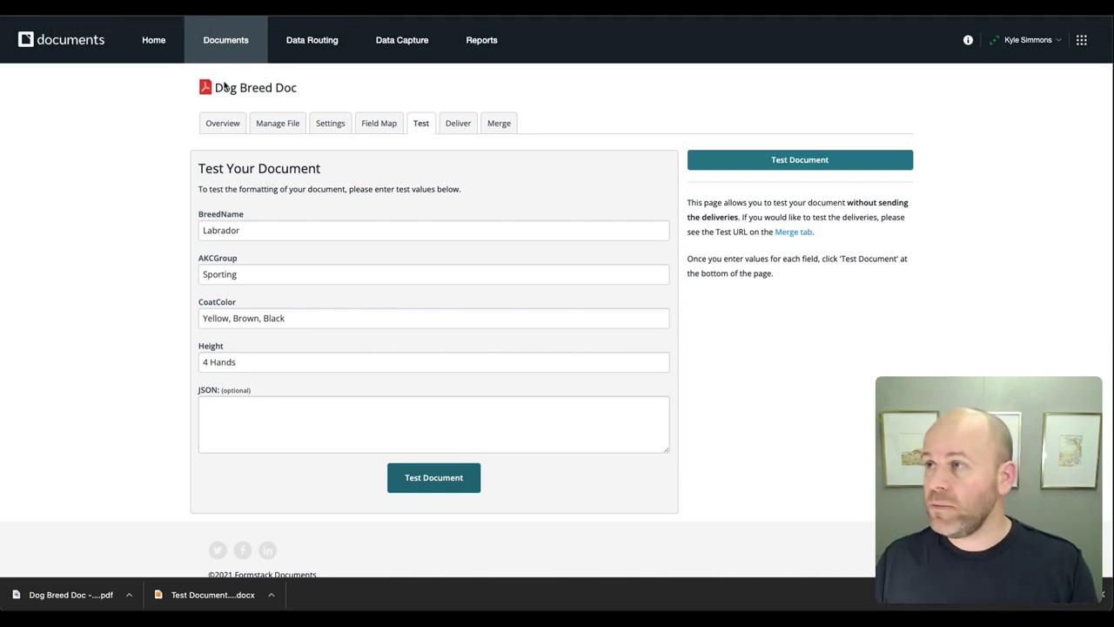
Switch to the Google Docs Test Document and add two empty lines after Coat Color.
key(ctrl+Tab)
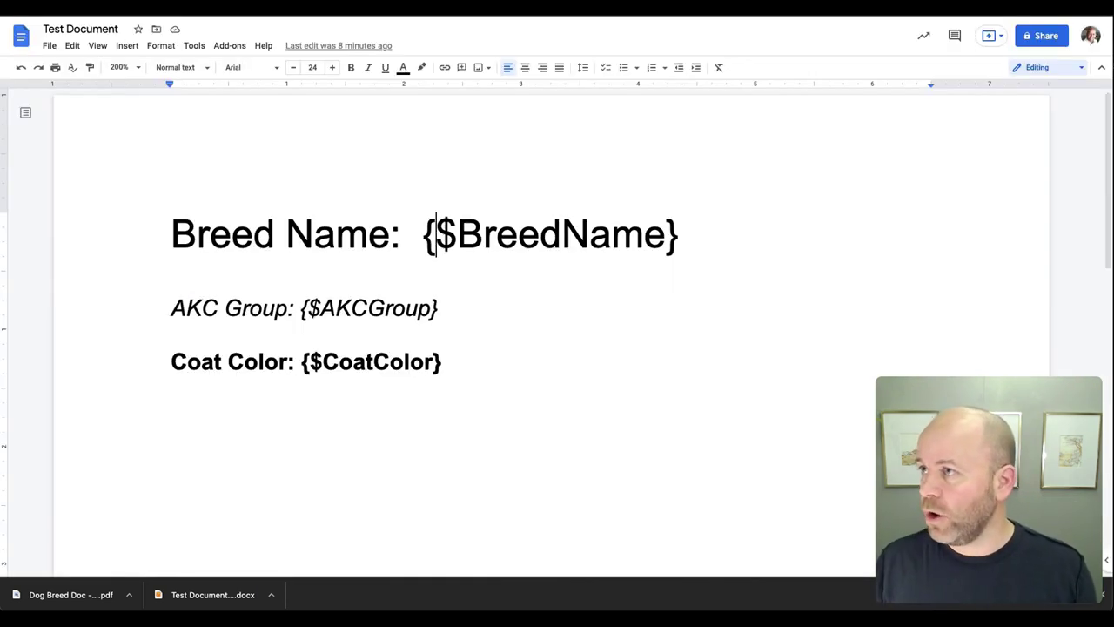
click(464, 339)
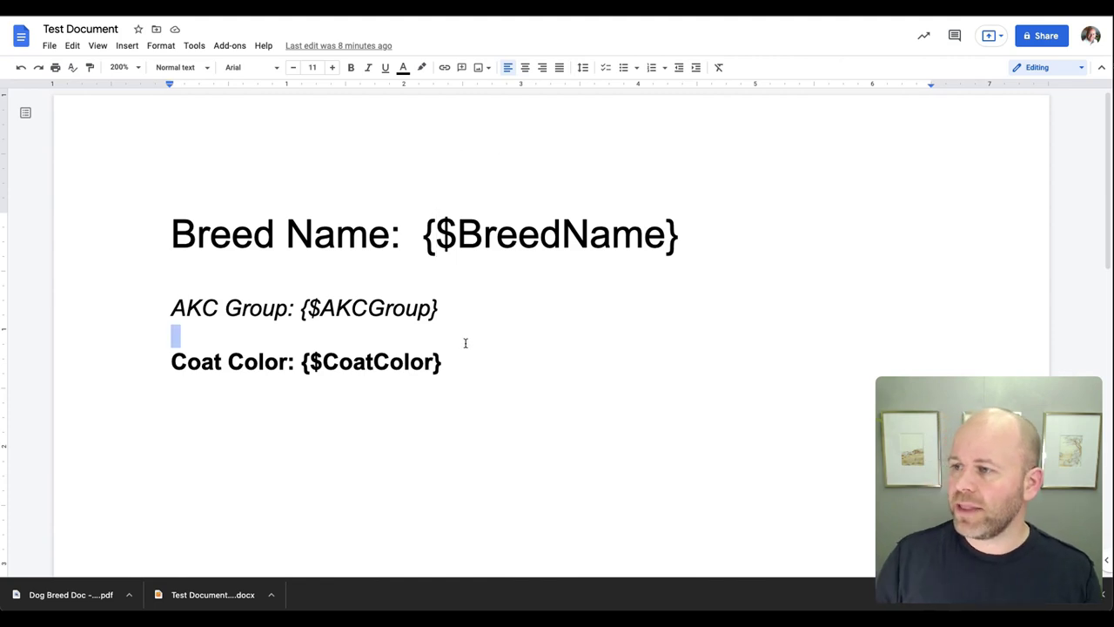
click(474, 361)
key(Return)
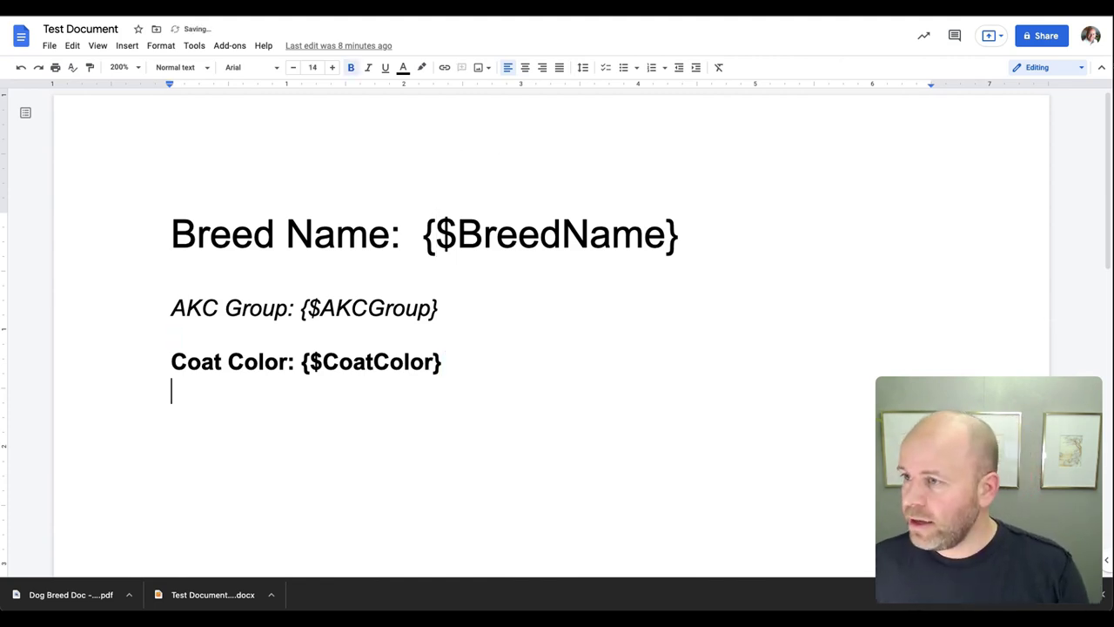
key(Return)
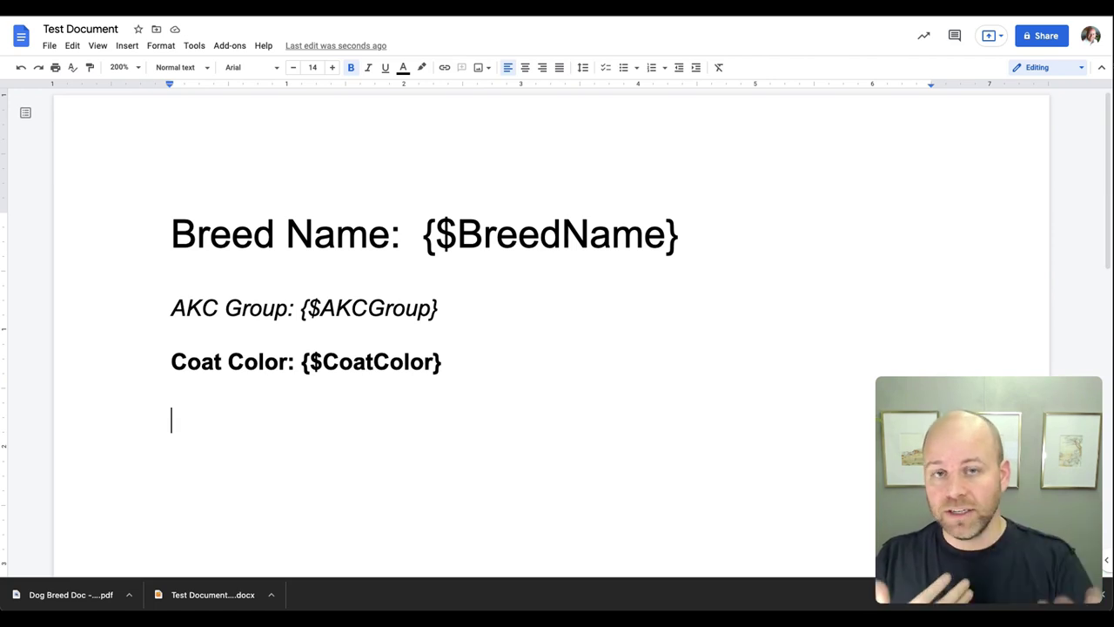
Type {if $AKCGroup == "Toy"} below Coat Color with a smaller-font opening brace, then add a new line.
text({)
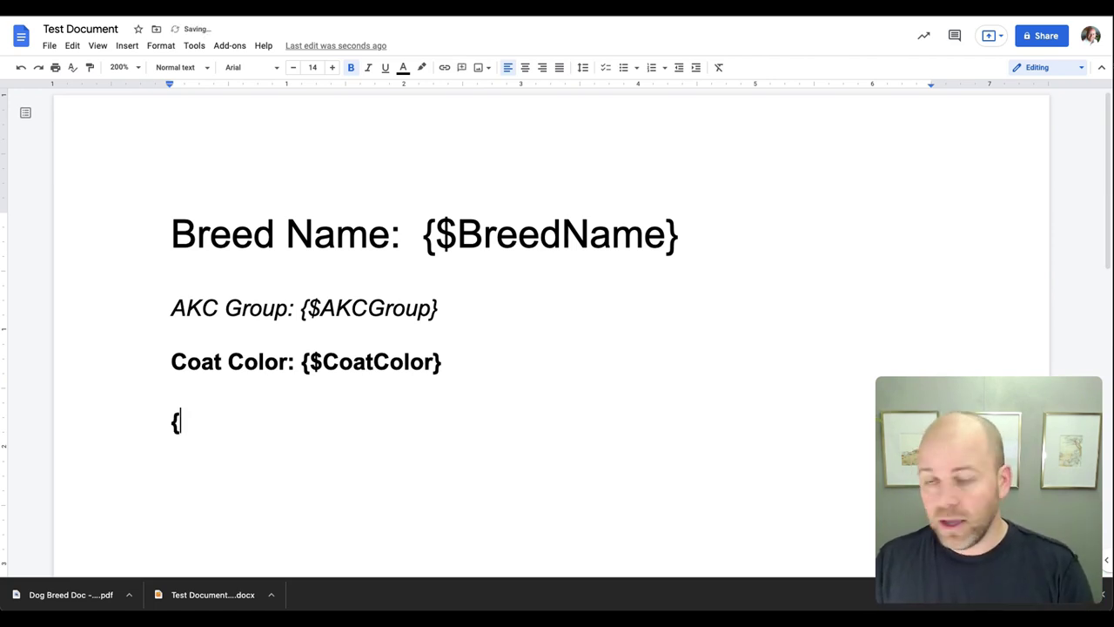
key(shift+Left)
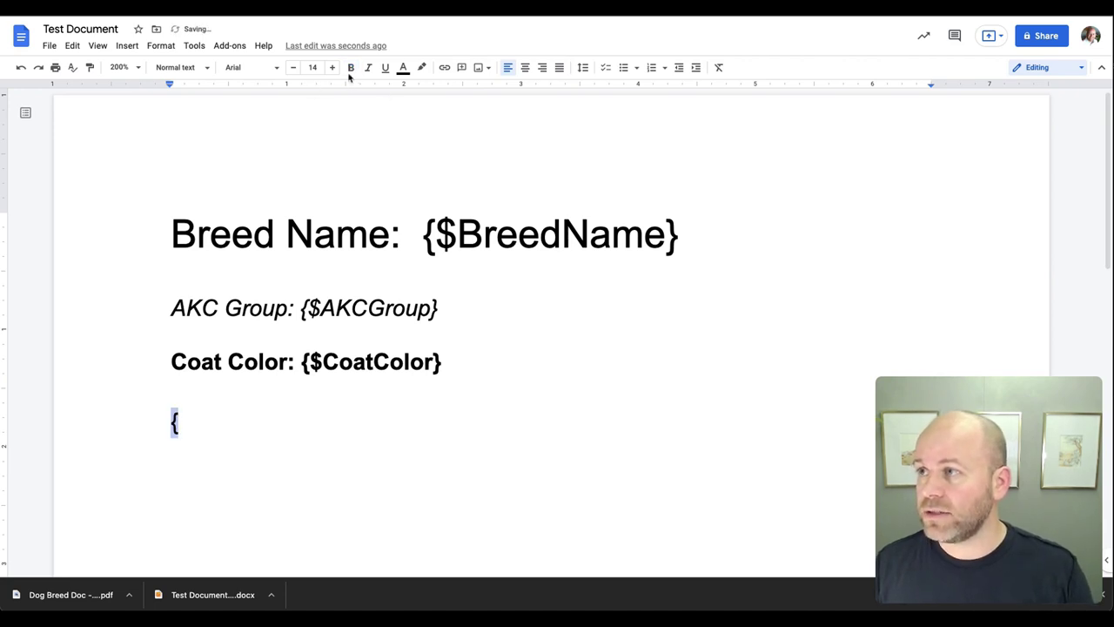
click(295, 69)
click(295, 69)
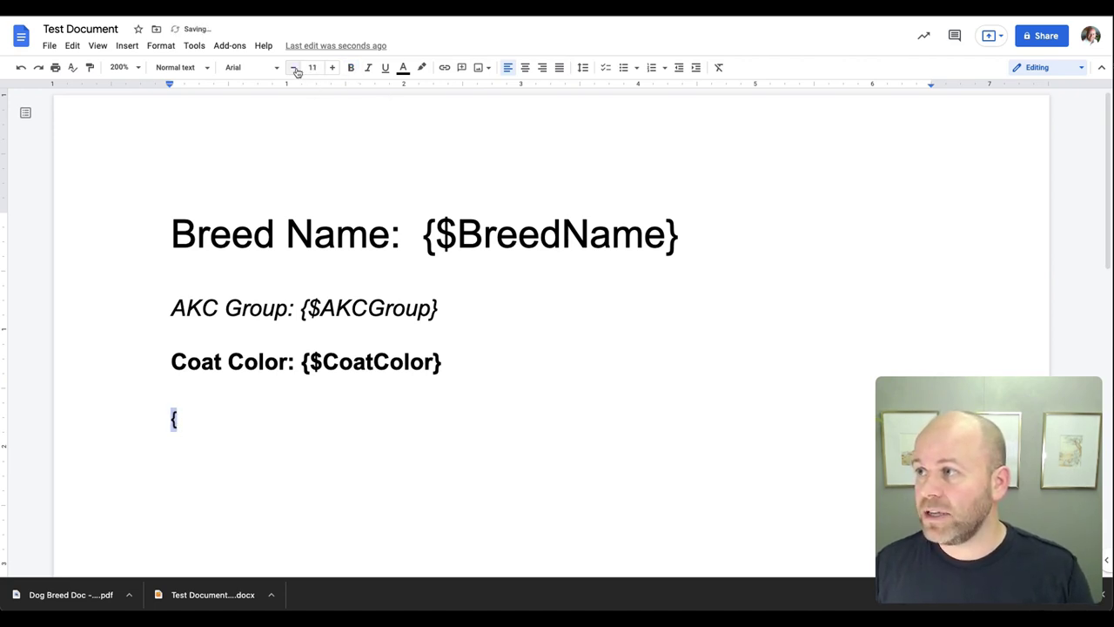
click(203, 421)
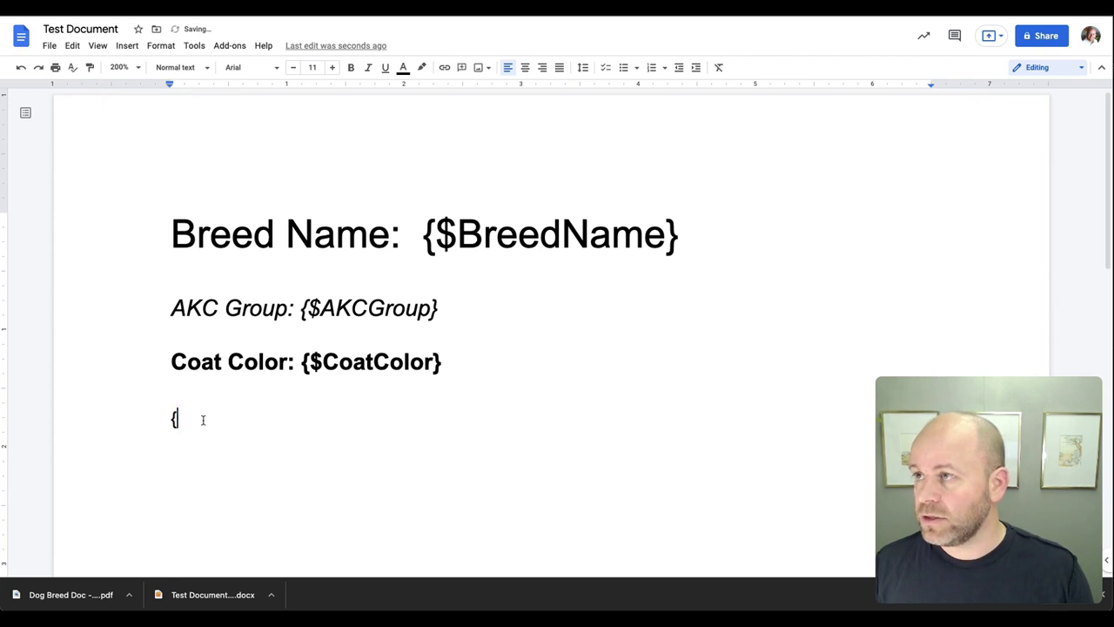
text(if )
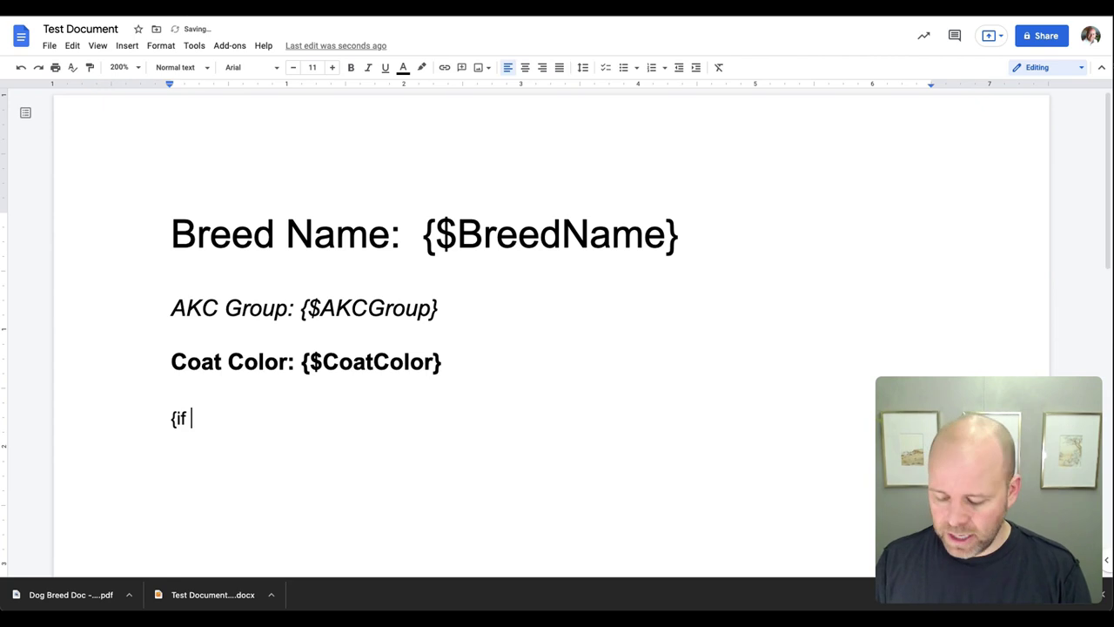
text($AKC)
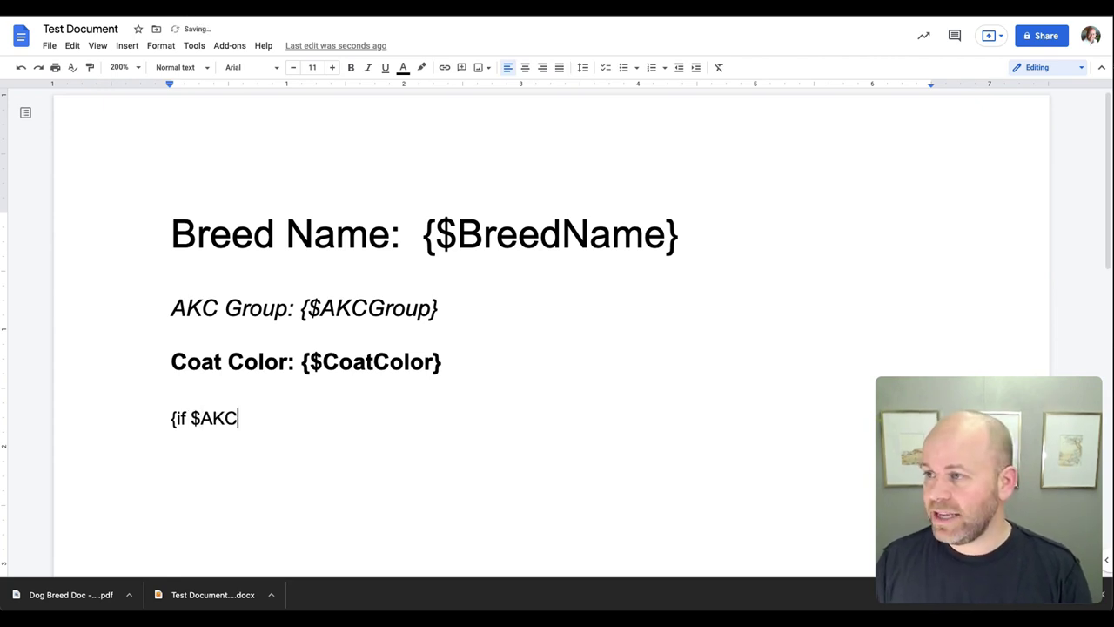
text(Group)
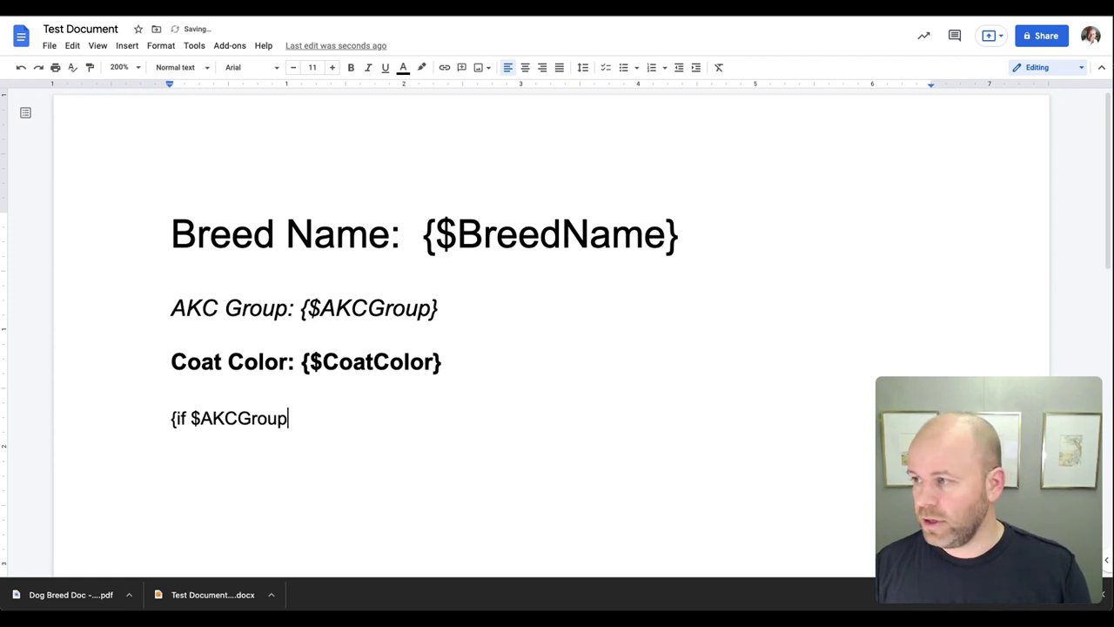
drag(194, 418, 290, 415)
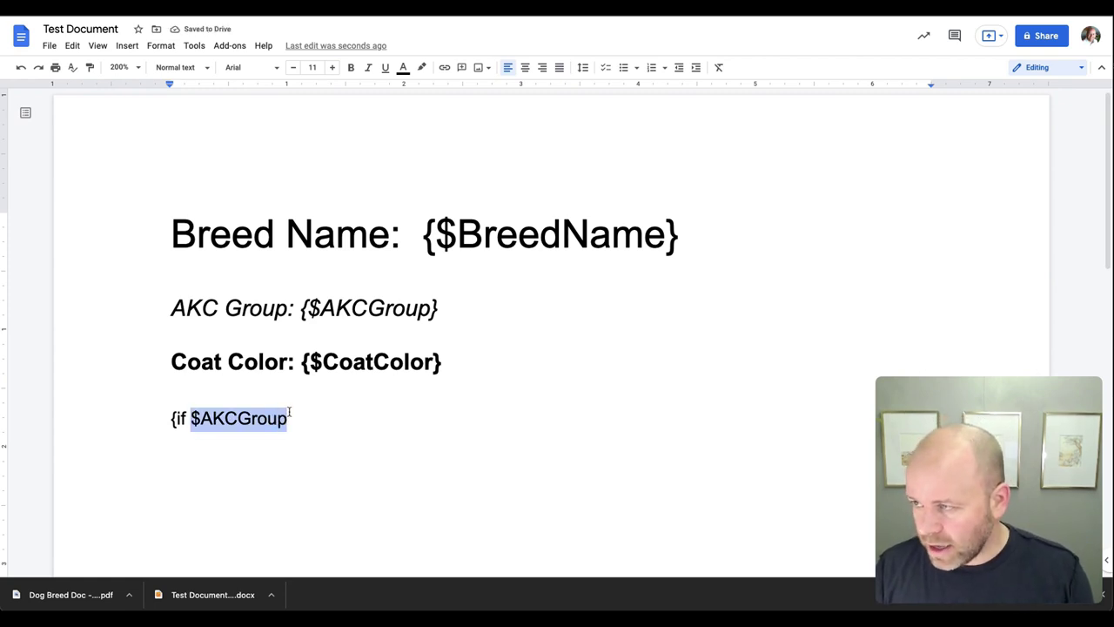
drag(307, 309, 427, 309)
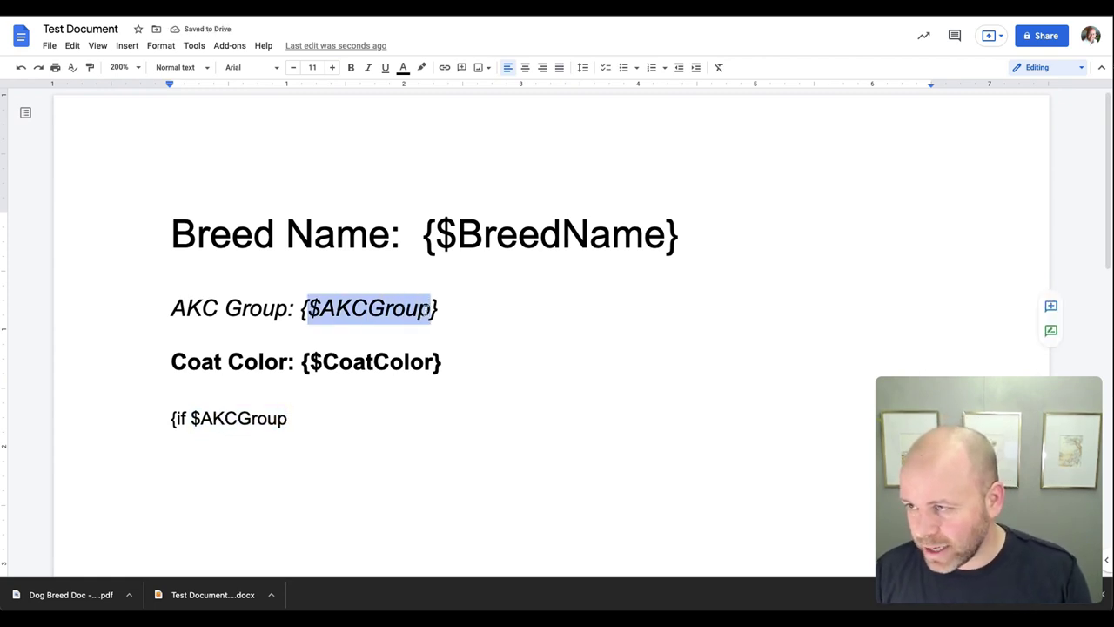
click(288, 418)
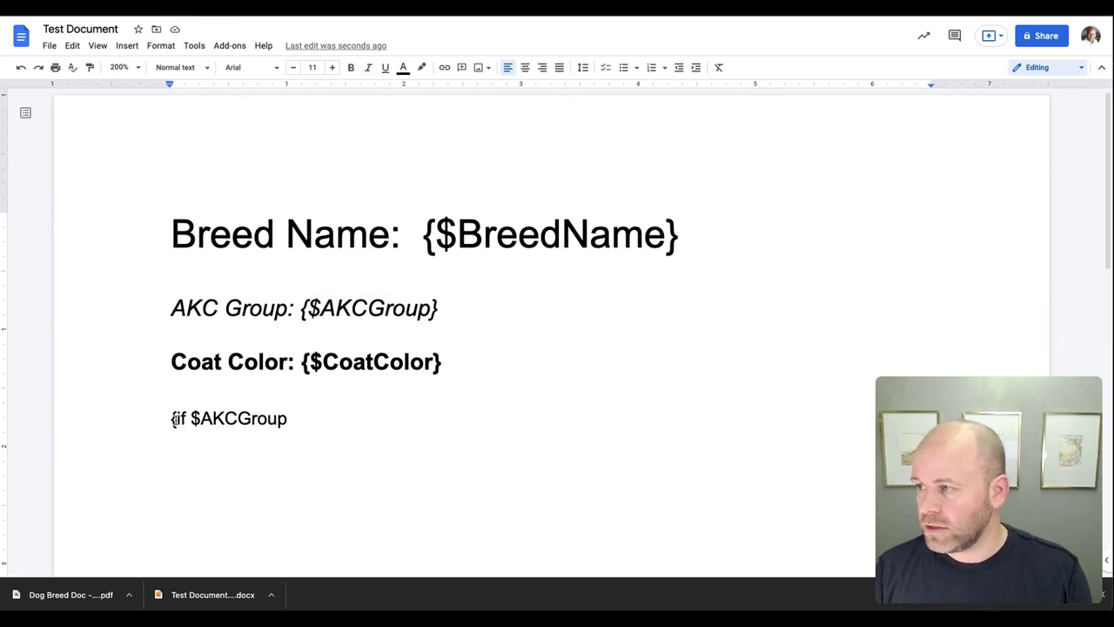
text(==)
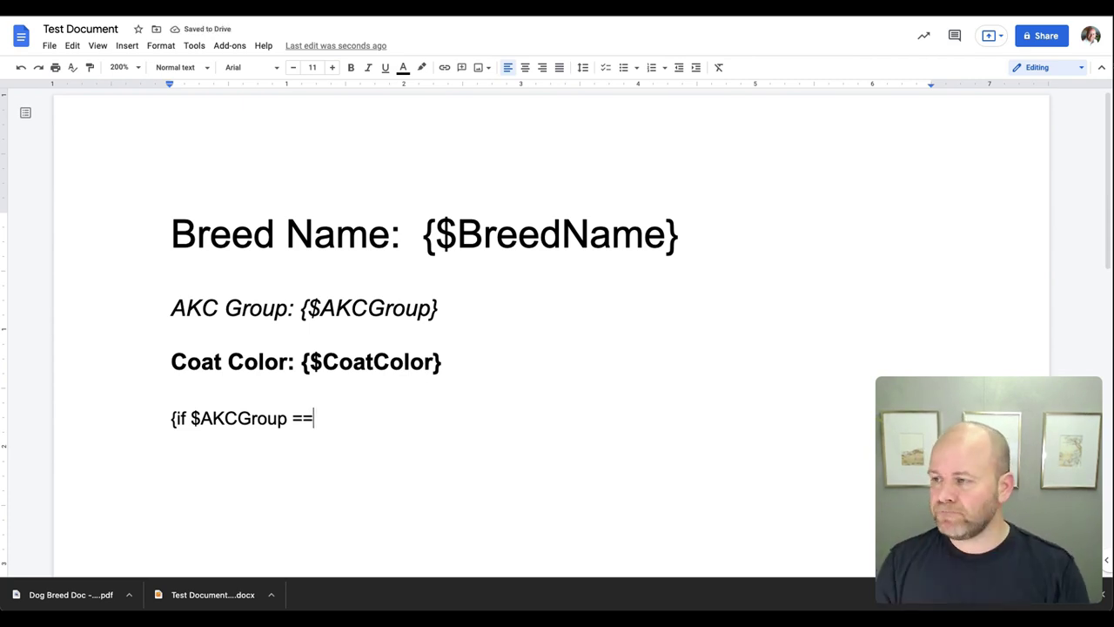
text( ")
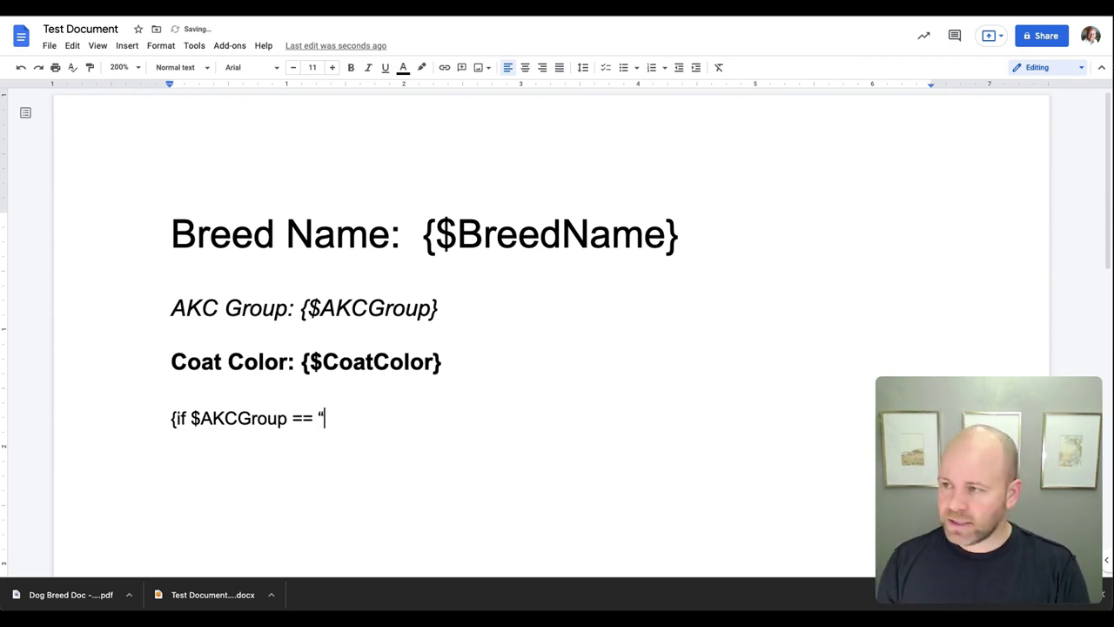
text(Toy)
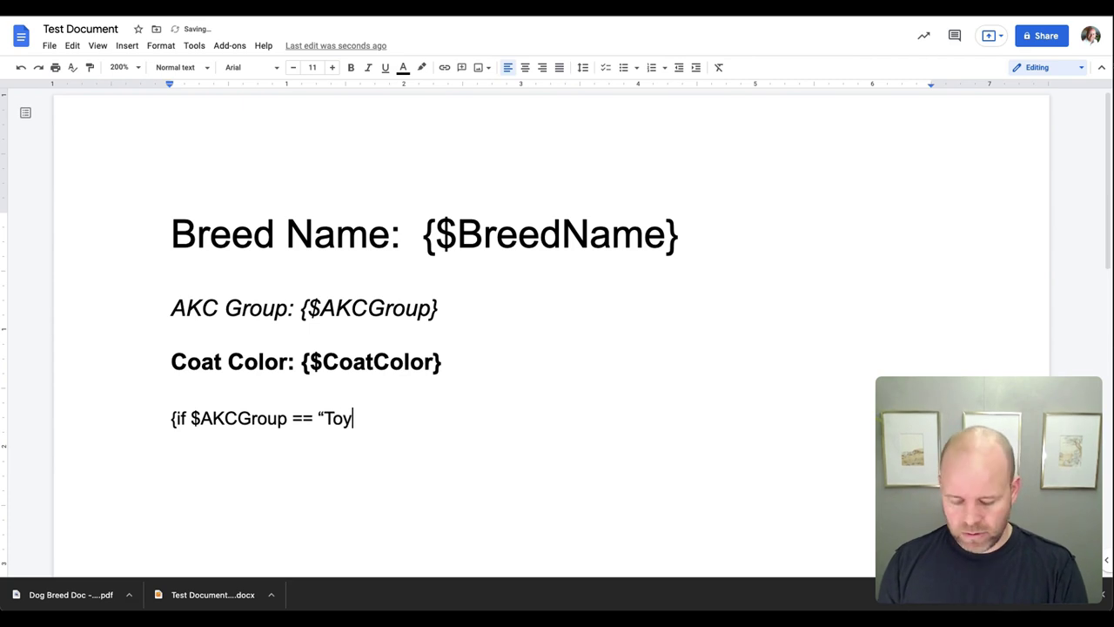
text("})
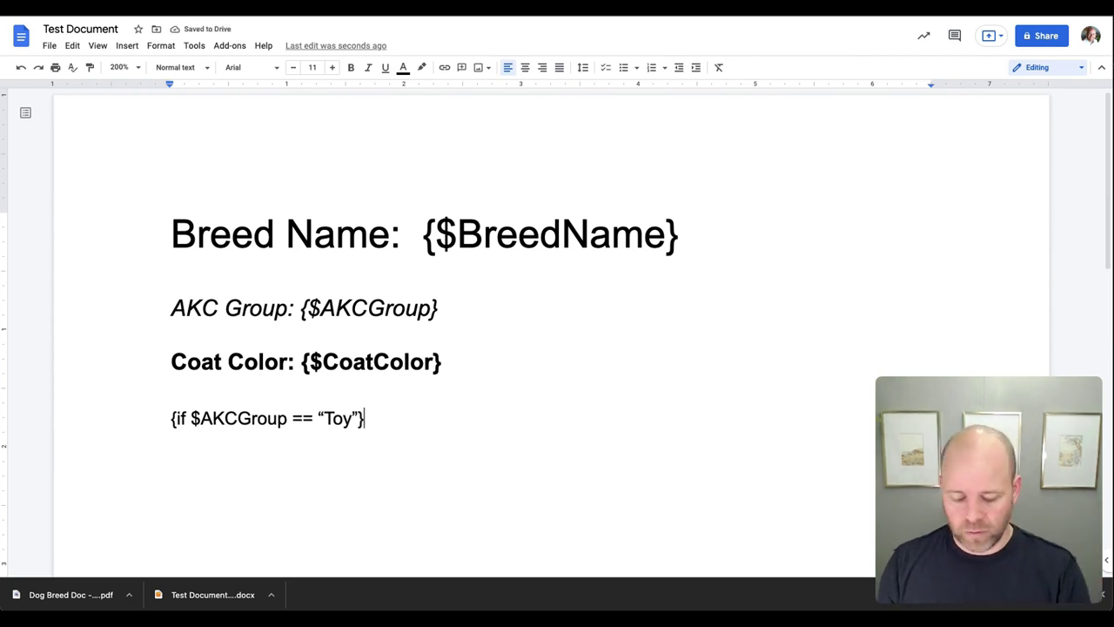
key(Return)
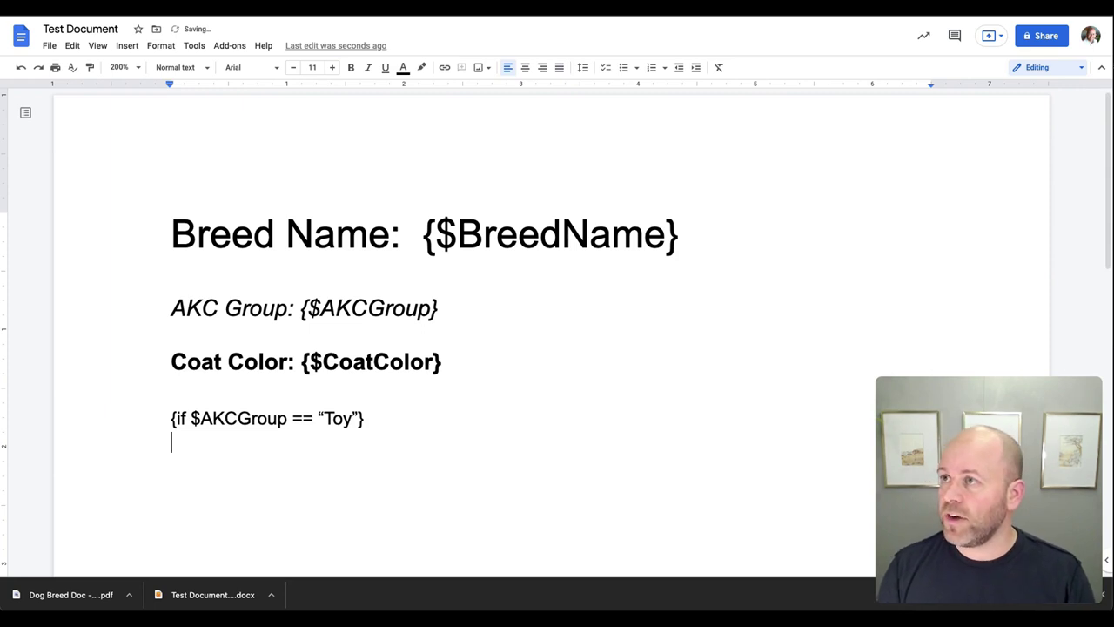
Search Google for chihuahua in a new tab and show the image results.
key(ctrl+t)
text(chi)
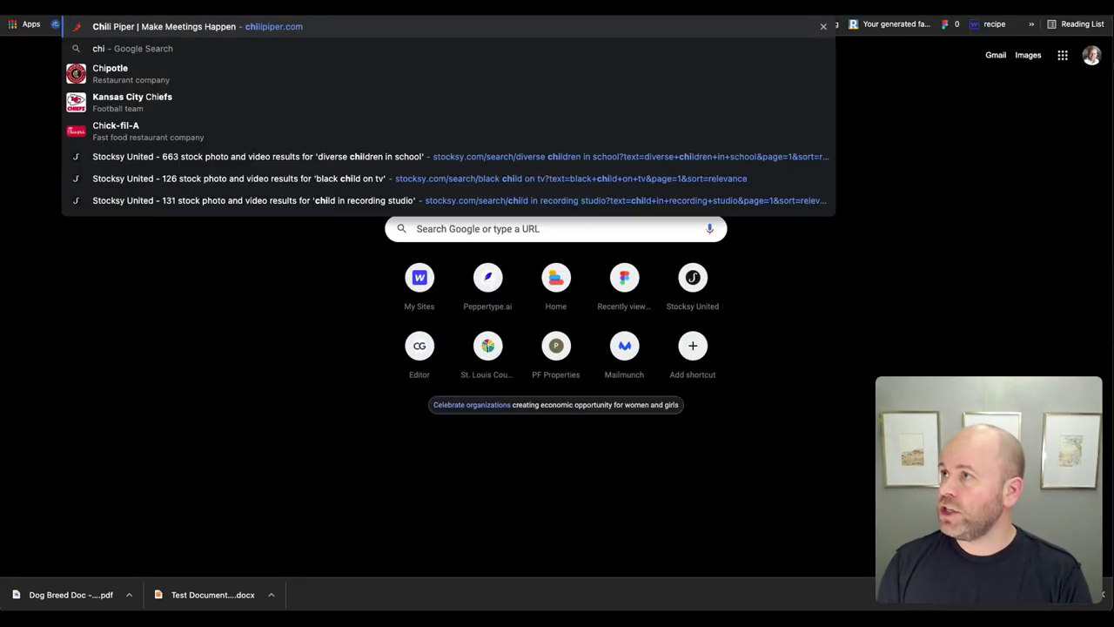
text(huahua)
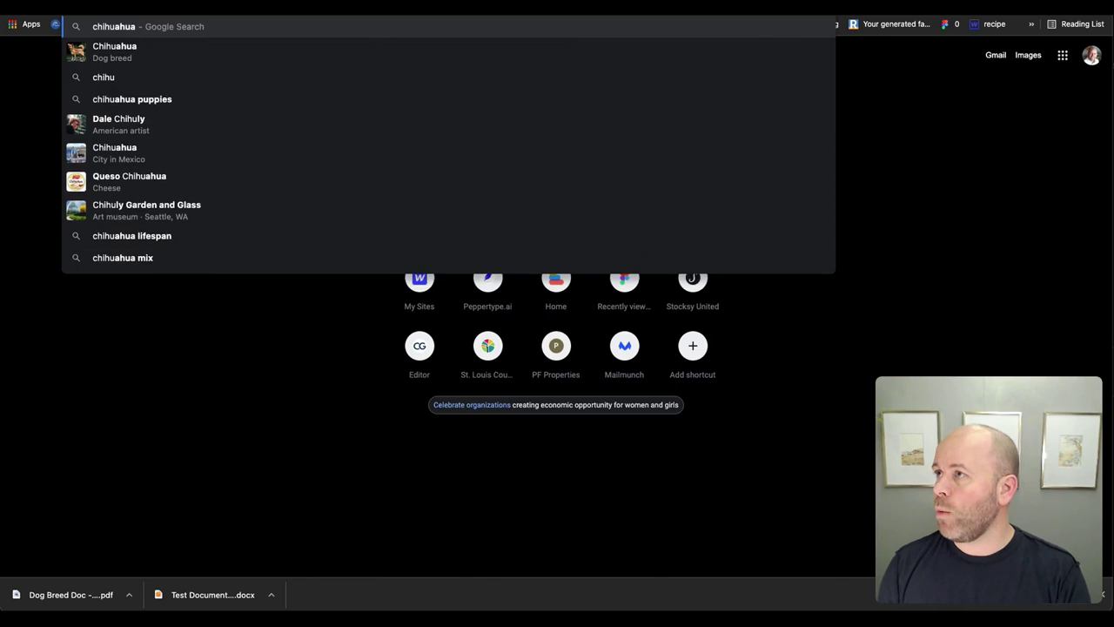
key(Down)
key(Return)
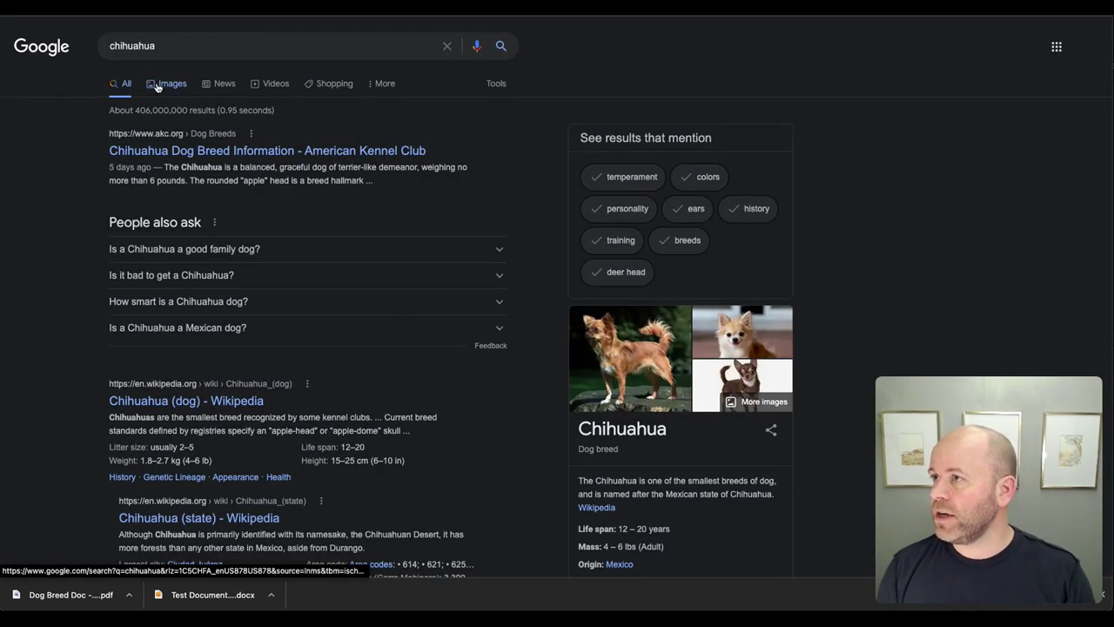
click(228, 86)
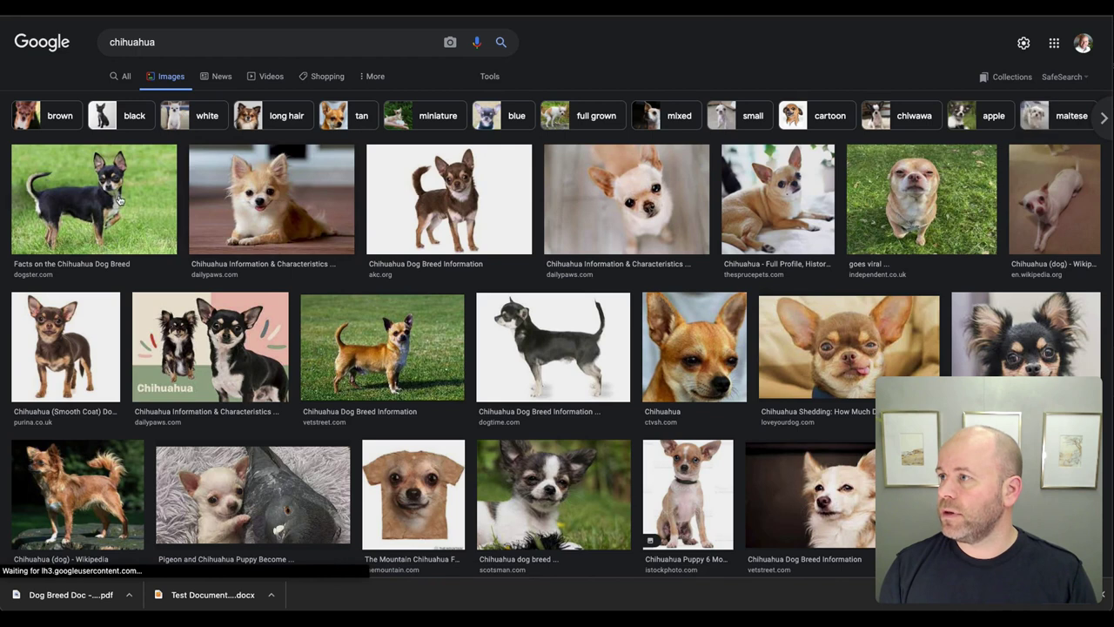
Copy the first chihuahua photo from its enlarged preview.
right_click(122, 199)
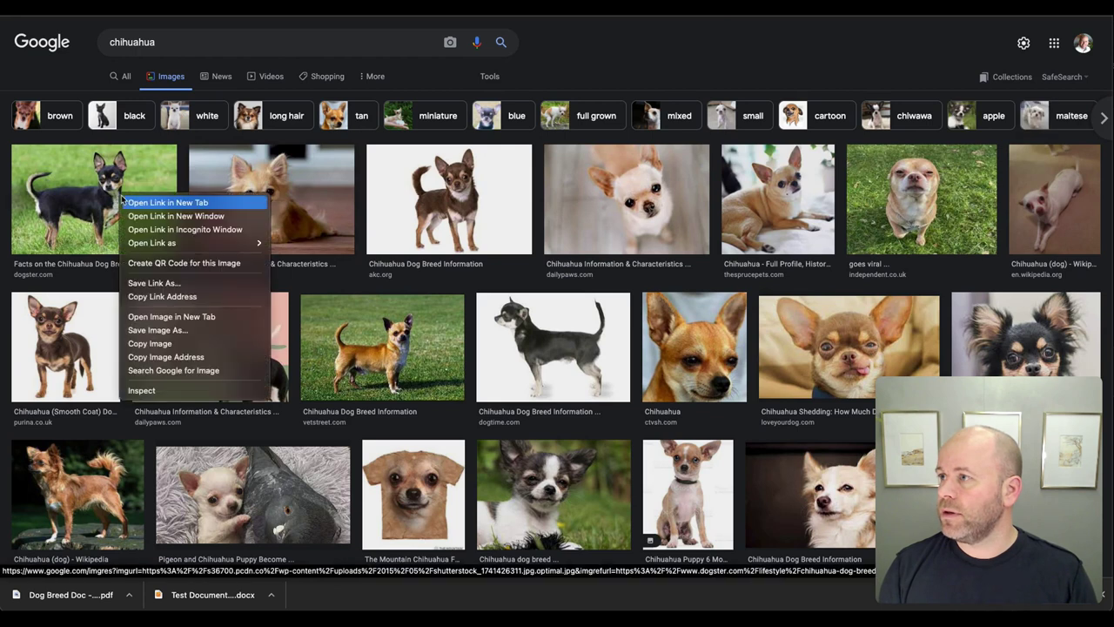
click(94, 200)
click(93, 201)
right_click(910, 195)
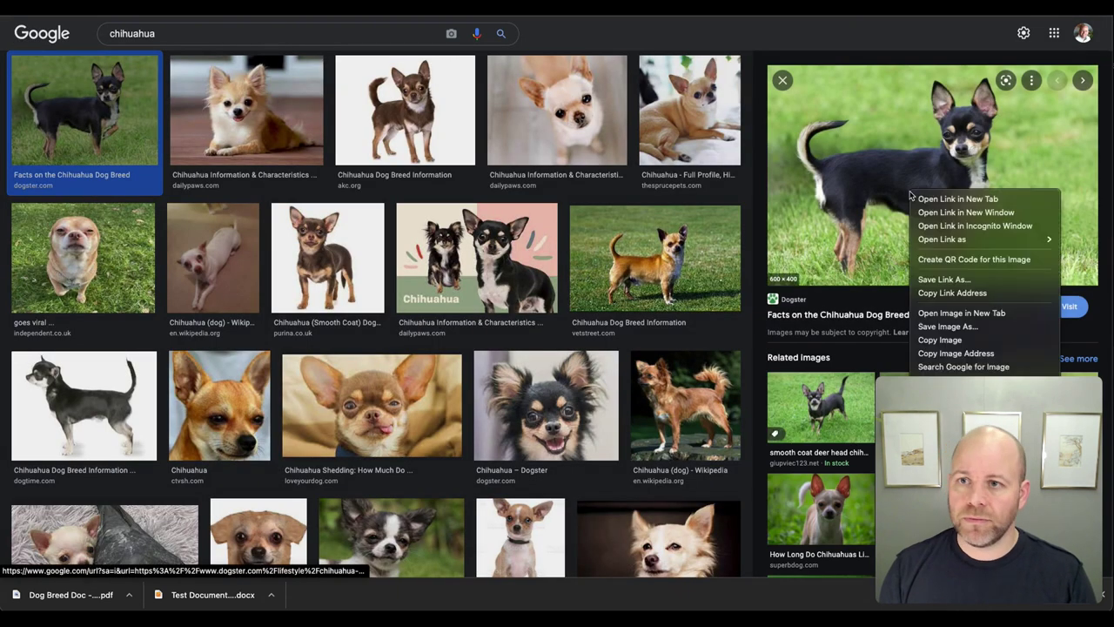
click(910, 195)
right_click(905, 188)
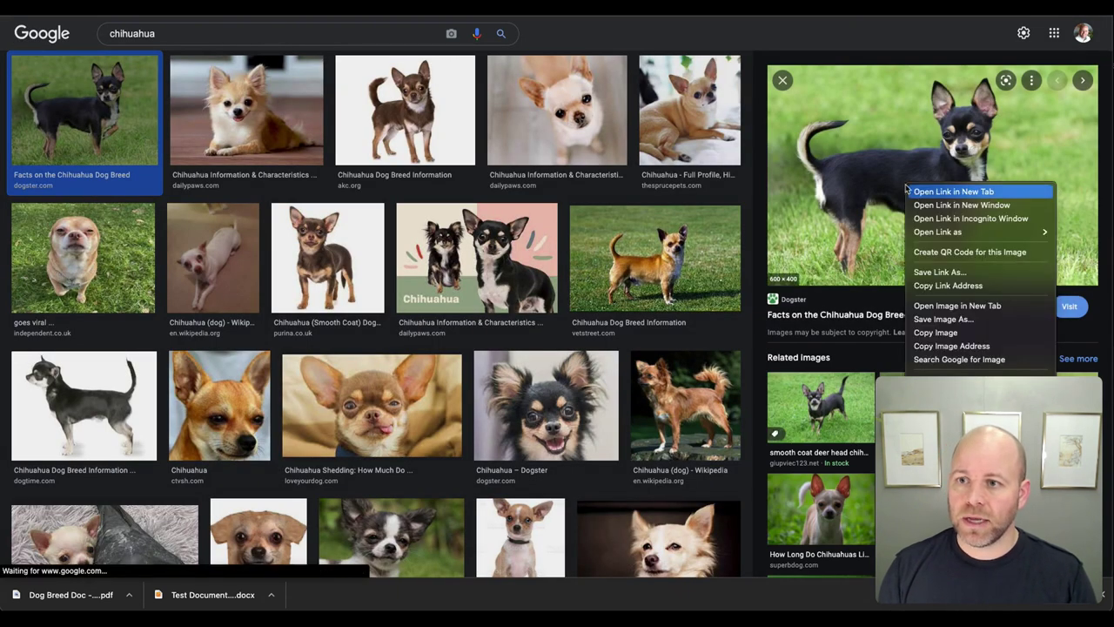
click(936, 332)
Paste the chihuahua photo into the Test Document below the Toy condition line.
key(ctrl+Tab)
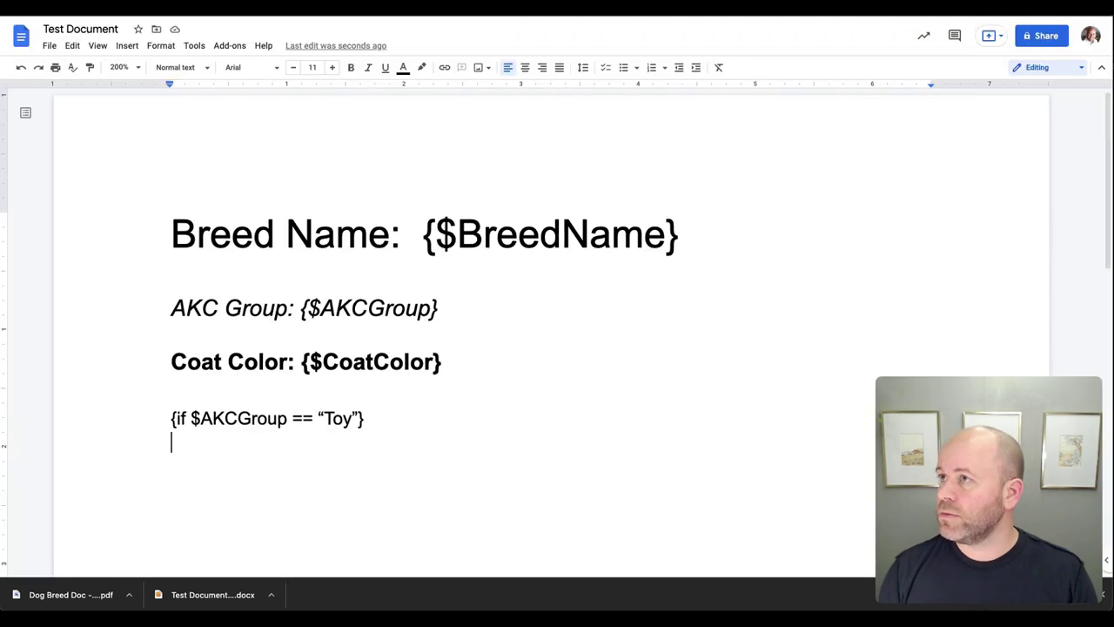
key(ctrl+v)
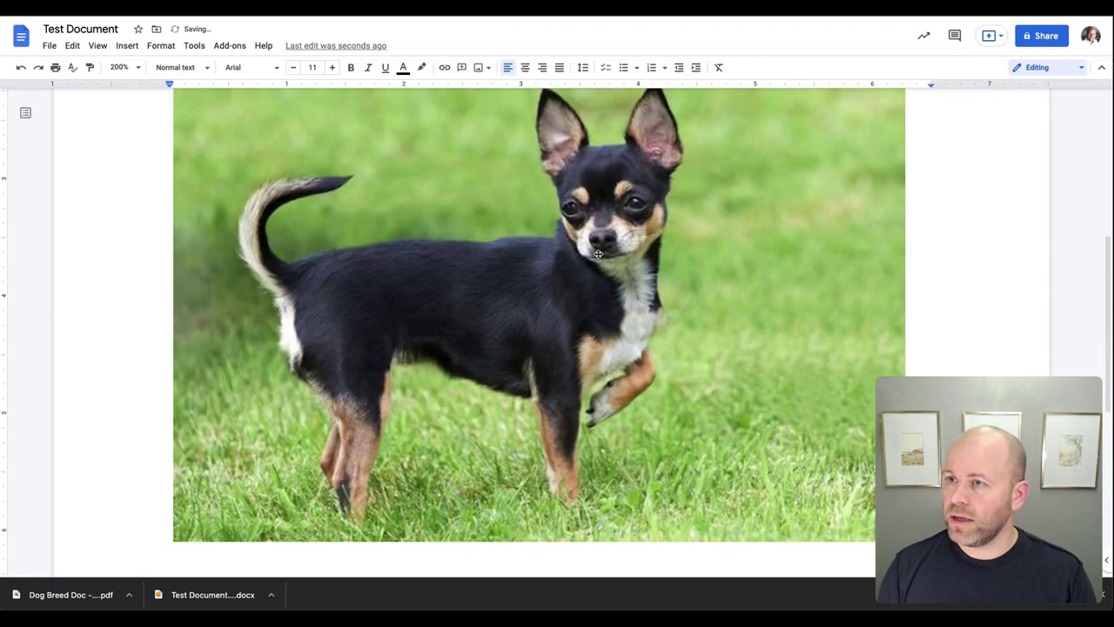
scroll(552, 274, up, 3)
click(421, 292)
scroll(409, 392, down, 3)
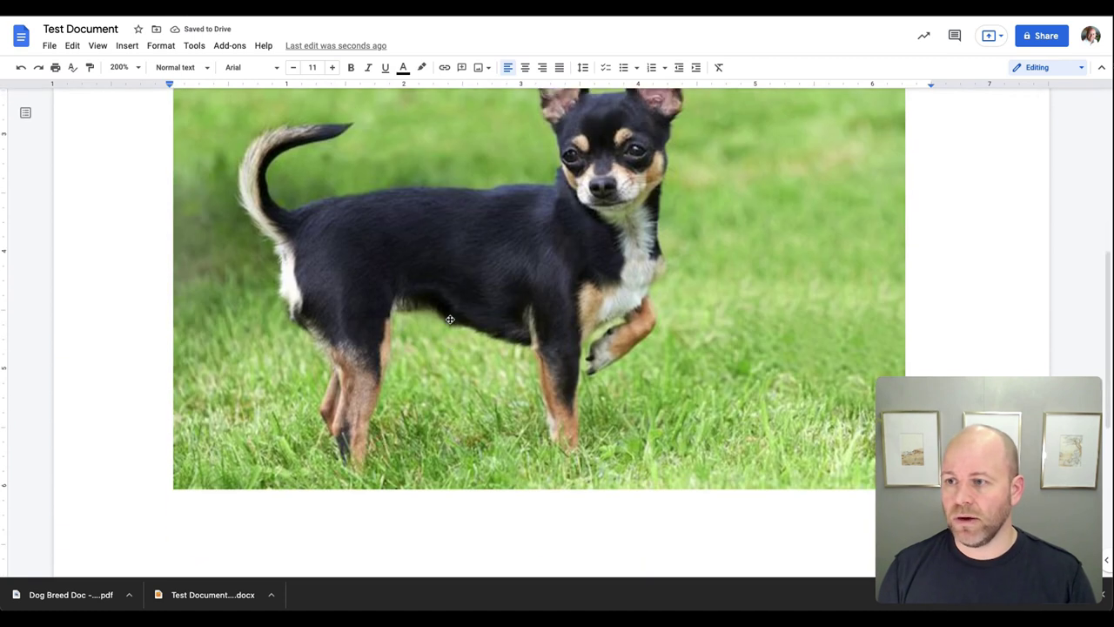
scroll(365, 514, up, 1)
click(366, 513)
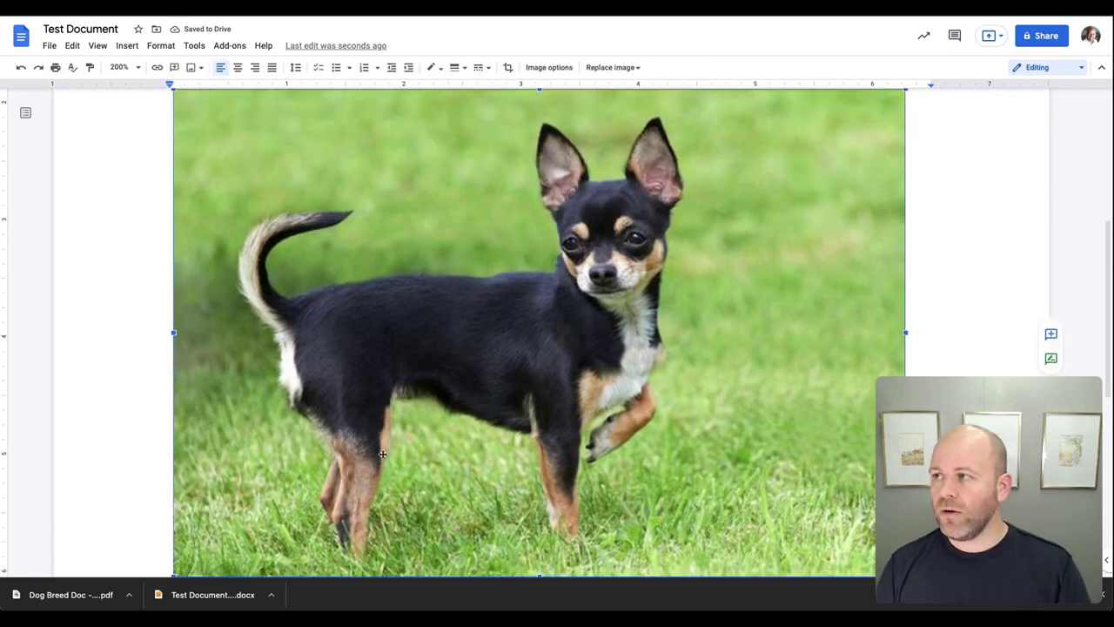
scroll(383, 456, up, 2)
scroll(383, 456, down, 1)
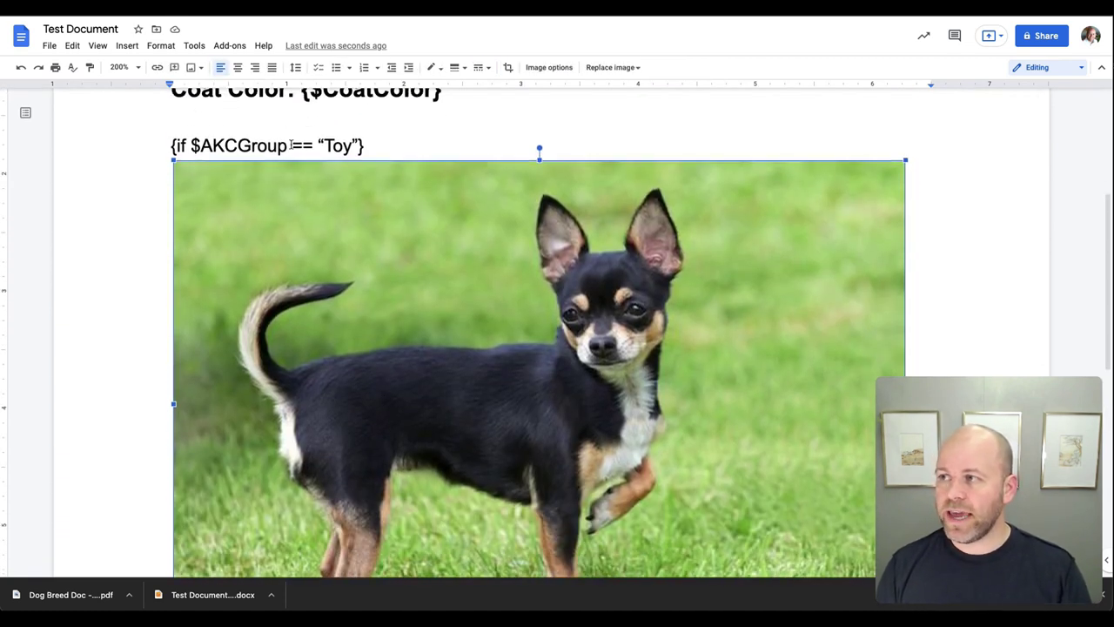
scroll(461, 409, down, 3)
scroll(431, 431, up, 2)
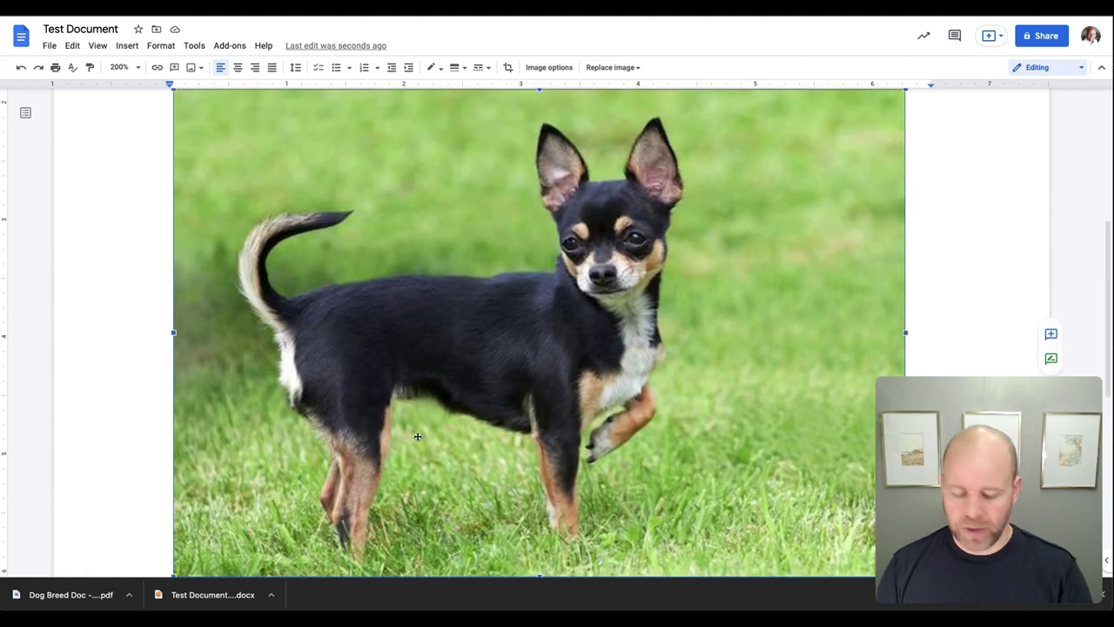
Add a closing {/if} tag on a new line under the chihuahua photo.
key(Right)
key(Return)
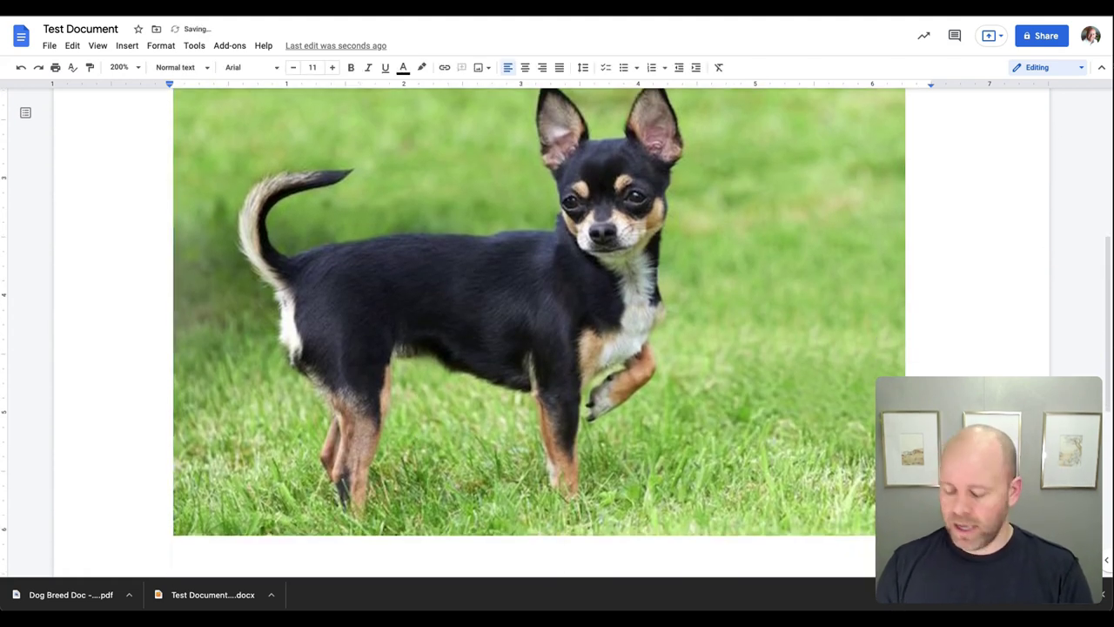
text({)
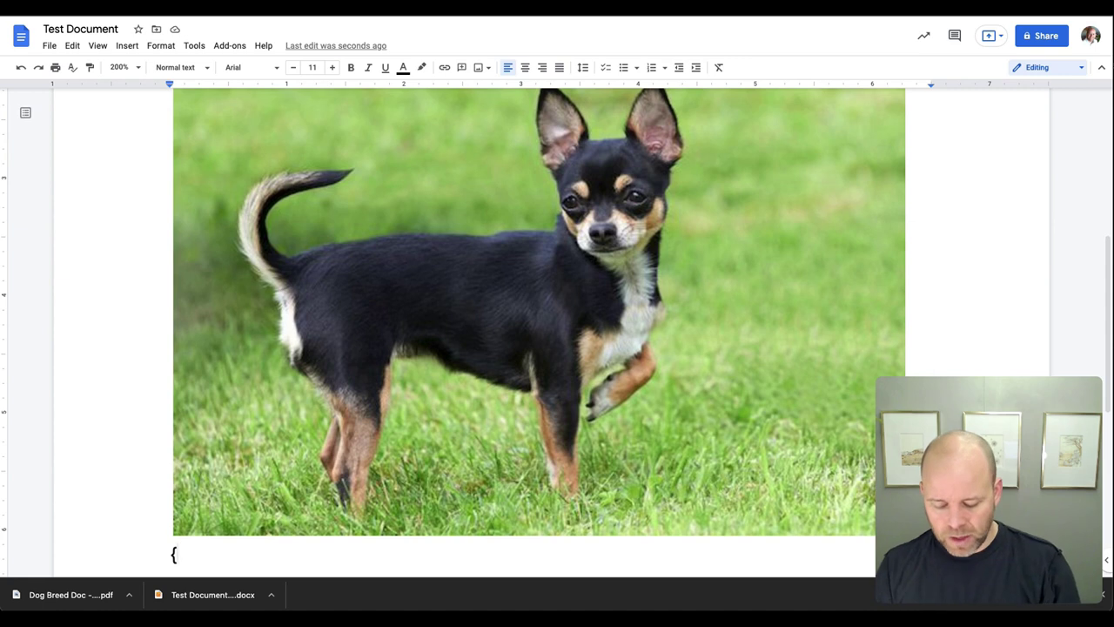
text(/if})
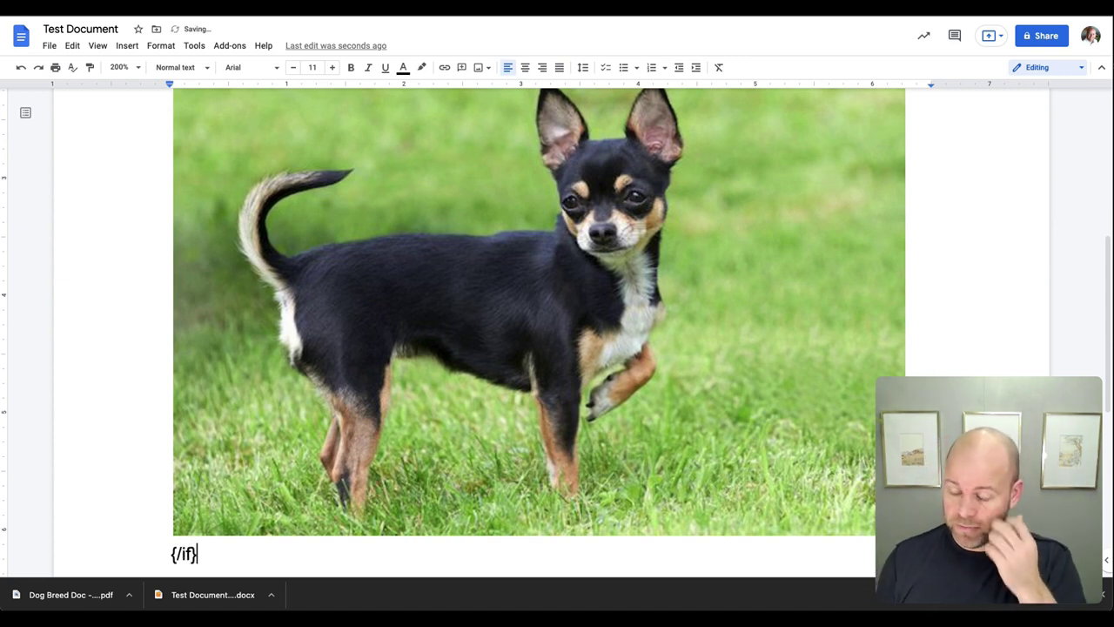
scroll(273, 323, up, 3)
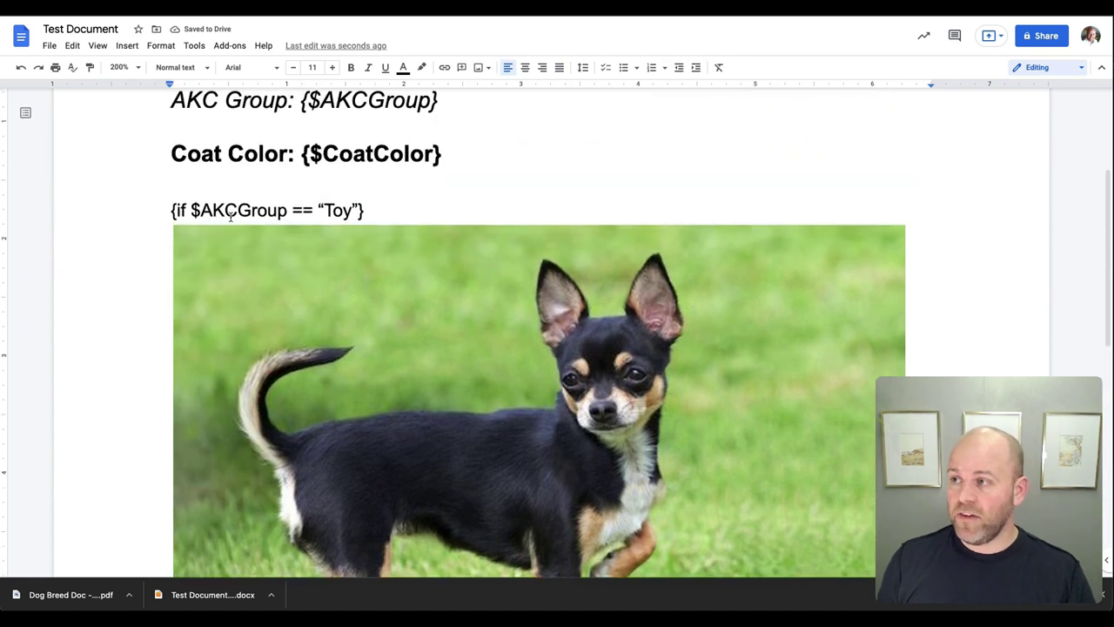
scroll(374, 316, down, 2)
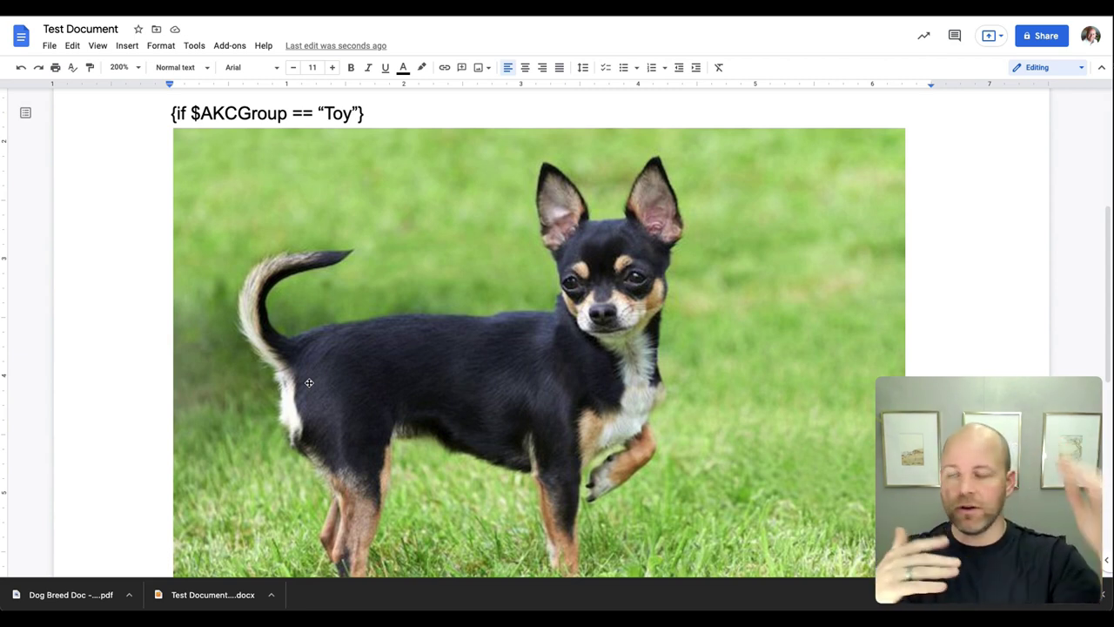
scroll(315, 418, down, 2)
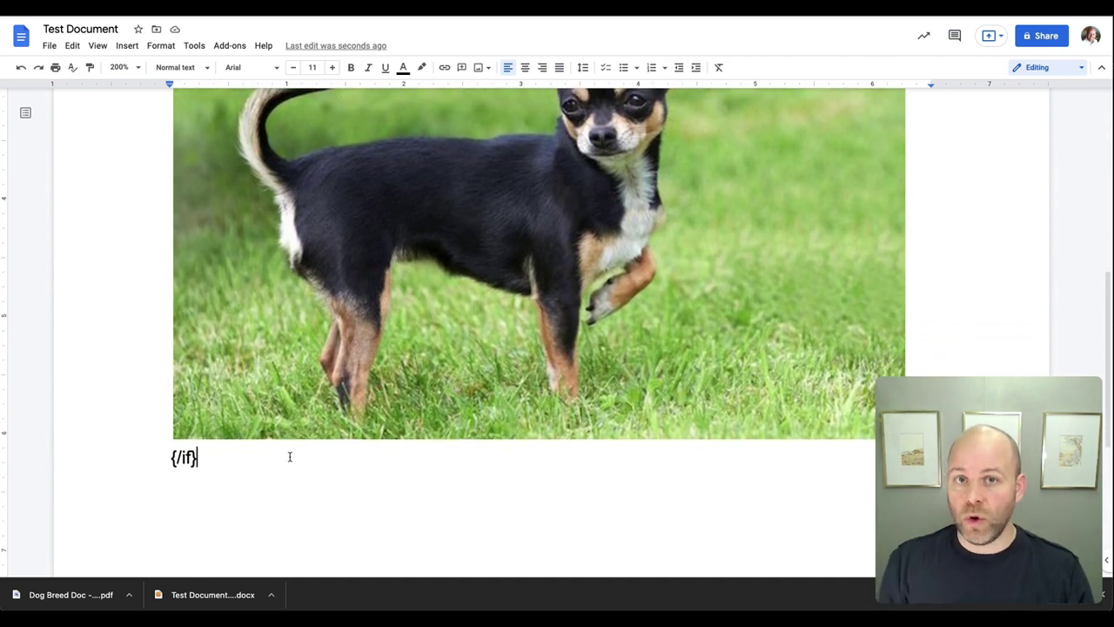
scroll(290, 456, up, 3)
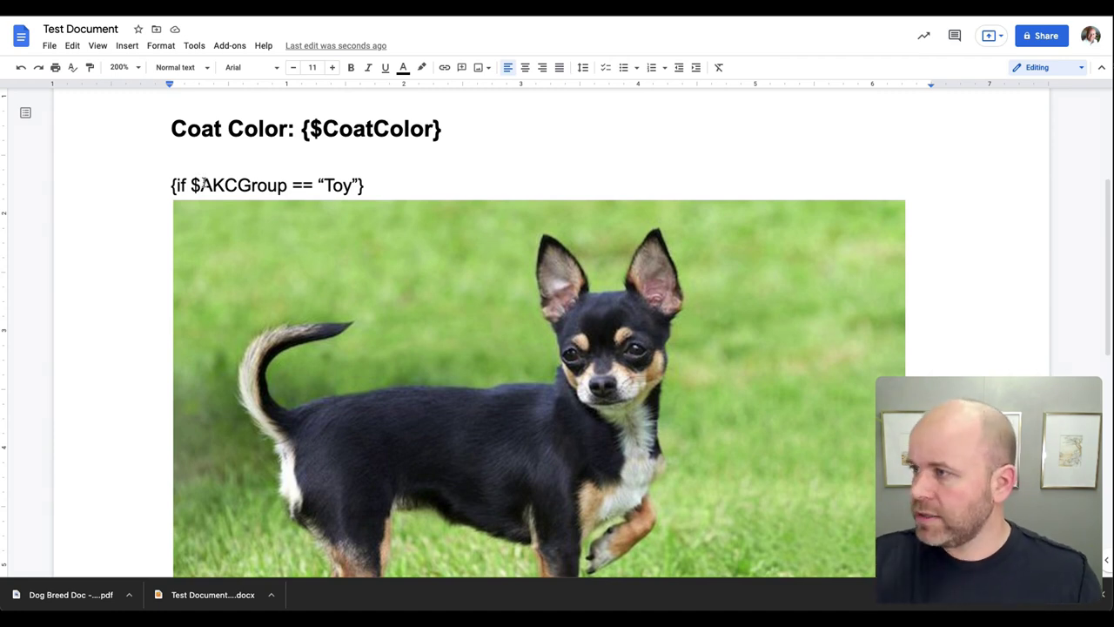
scroll(417, 235, down, 3)
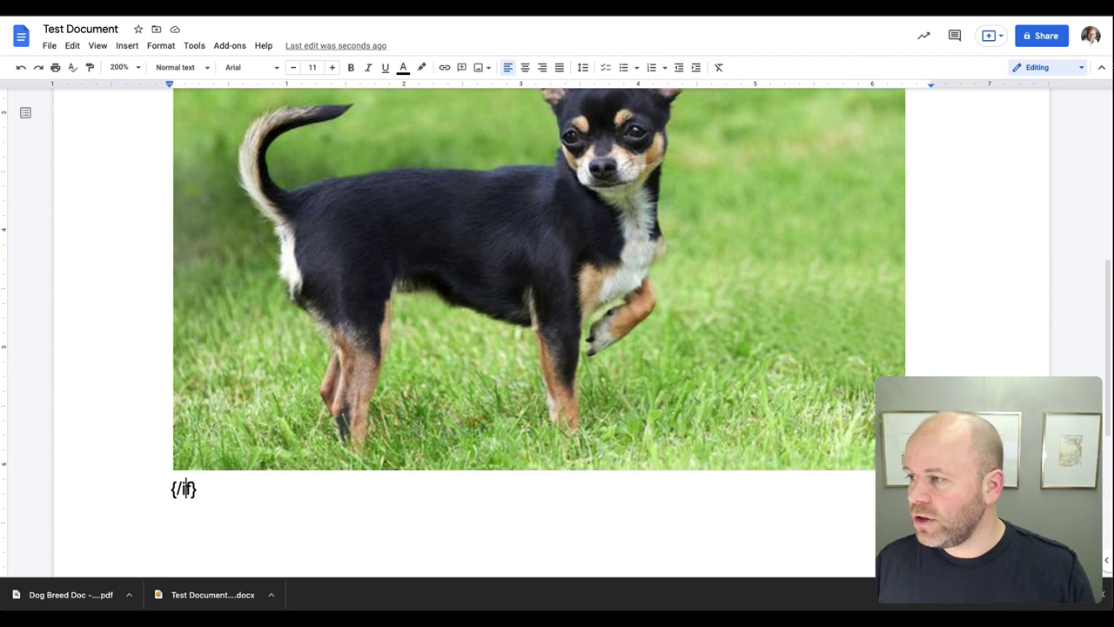
Insert an {elseif $AKCGroup == "Sporting"} line before the closing {/if}, with a blank line after it.
triple_click(183, 489)
click(196, 488)
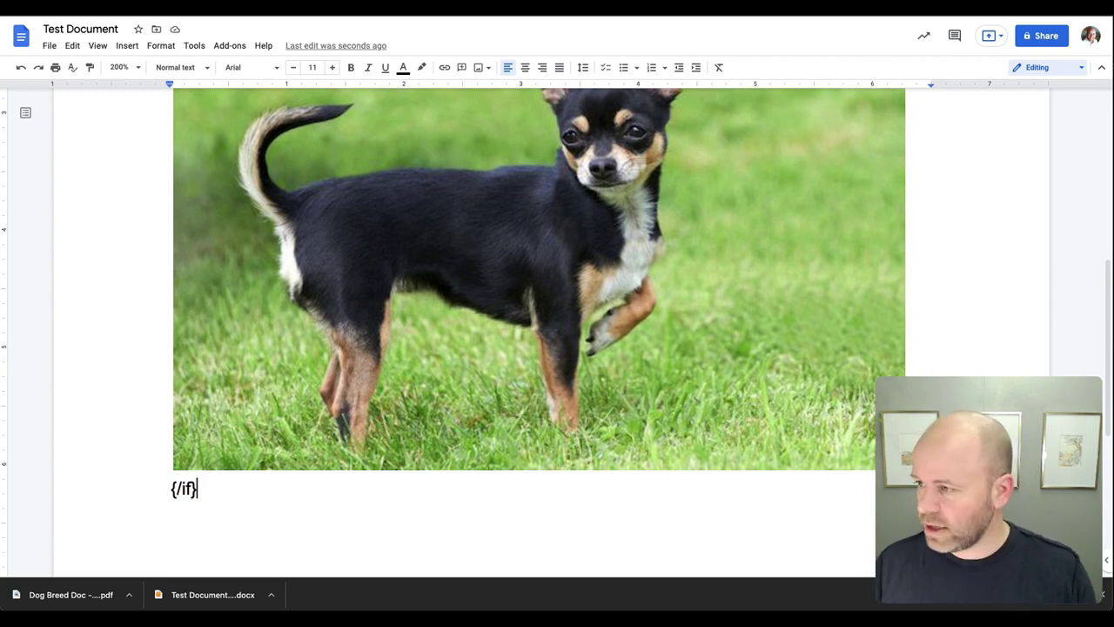
key(Return)
key(Up)
key(ctrl+v)
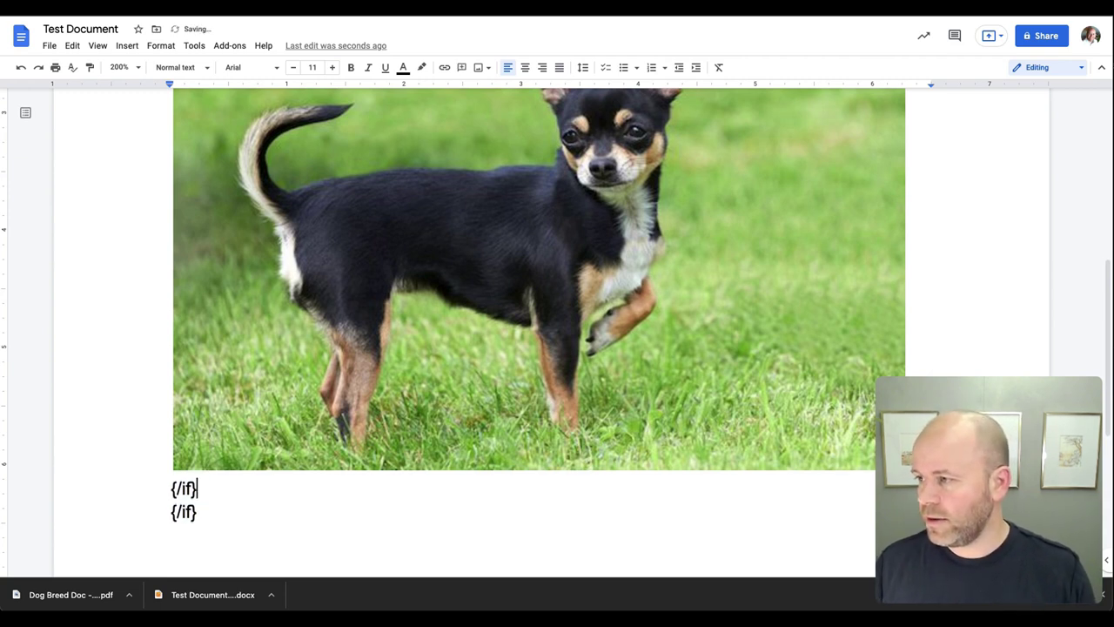
click(182, 489)
key(BackSpace)
text(elseif)
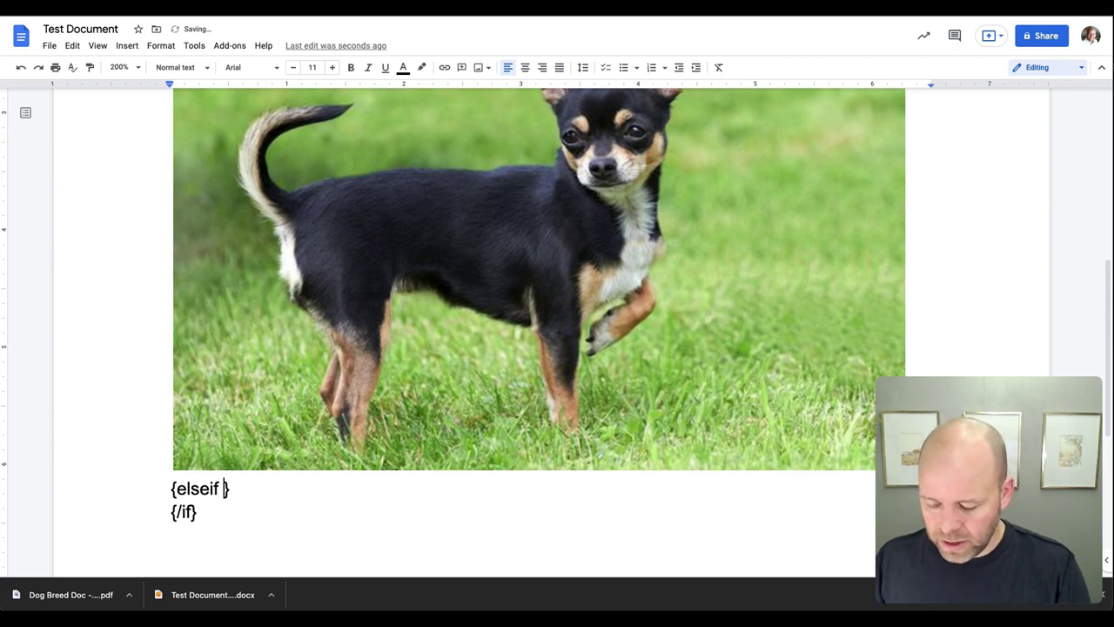
text( $AKCGRO)
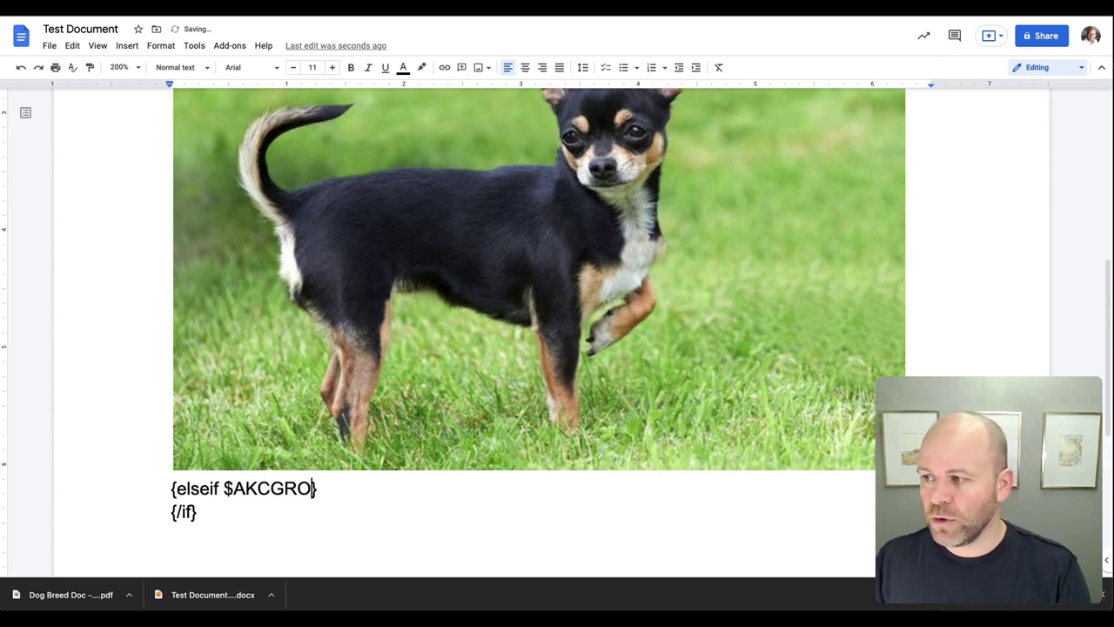
text(U)
key(BackSpace)
key(BackSpace)
key(BackSpace)
text(ro)
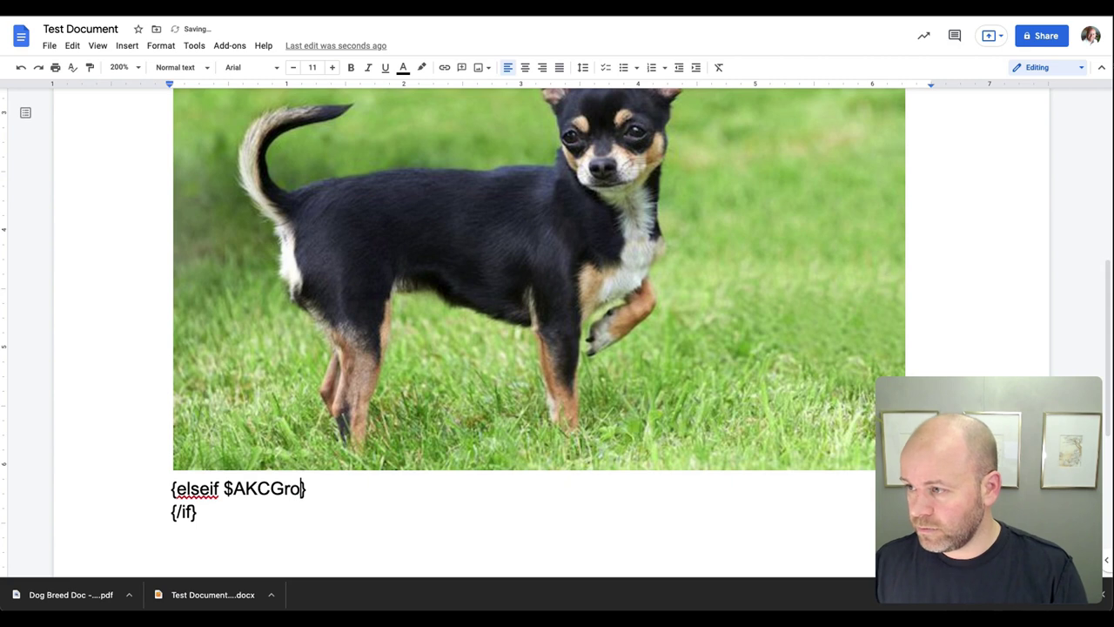
text(up ==)
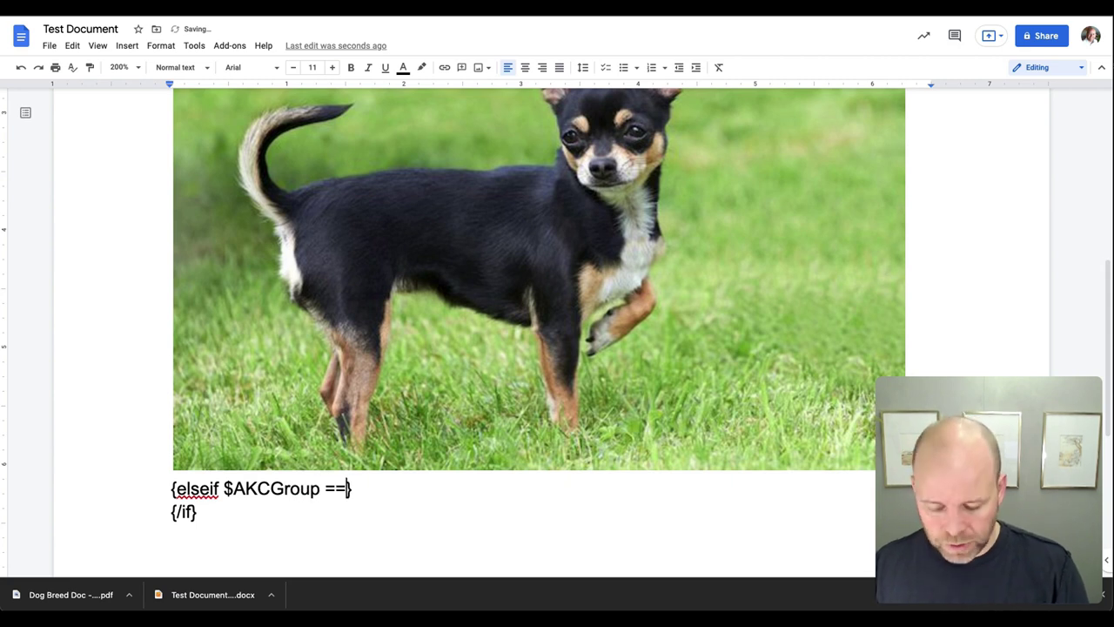
text( "Spo)
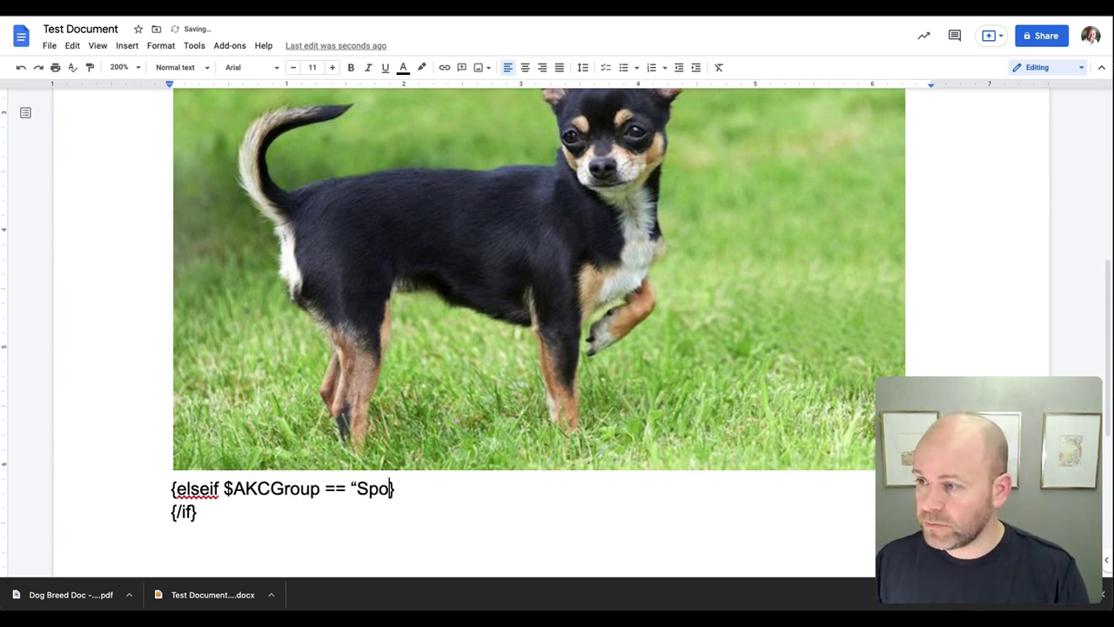
text(rting")
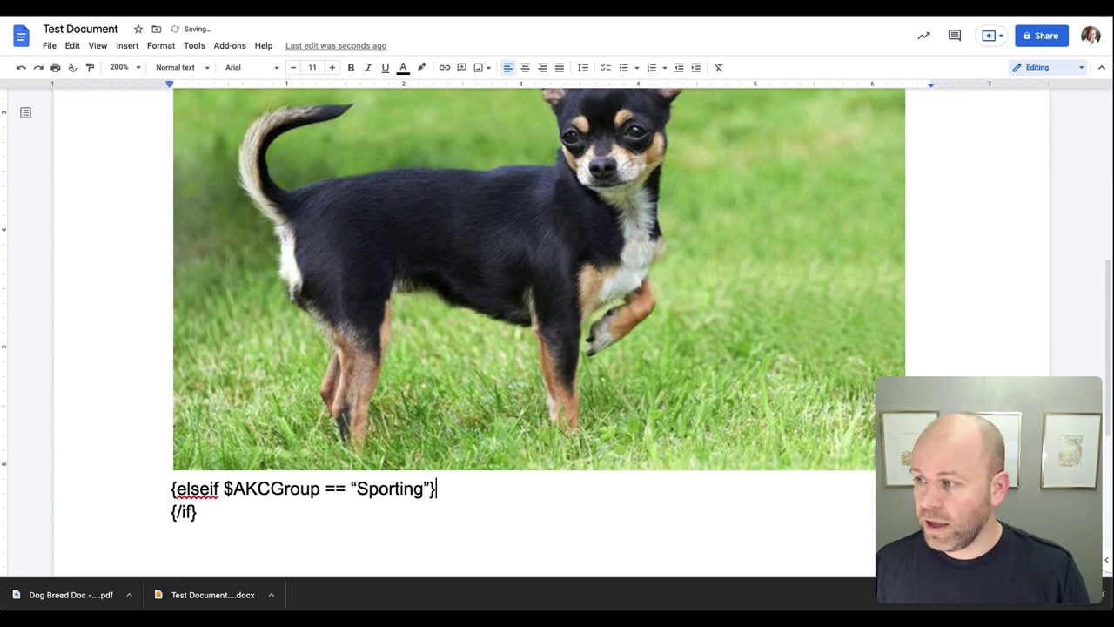
key(Return)
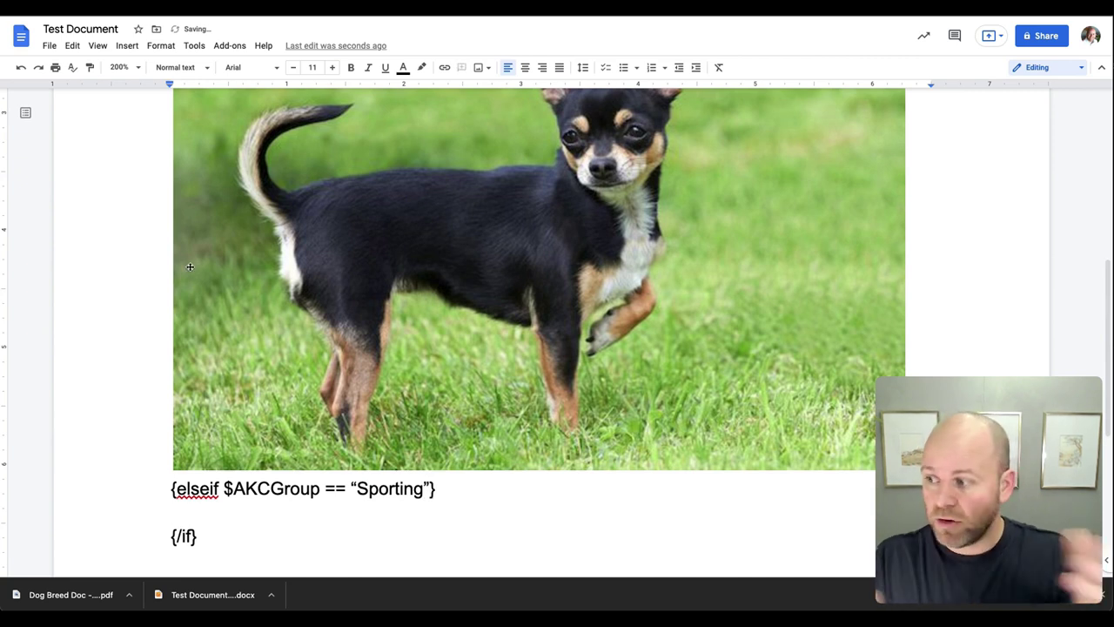
Search images for standard poodle and copy the Getty Images photo of the poodle on a snowy path.
key(ctrl+Tab)
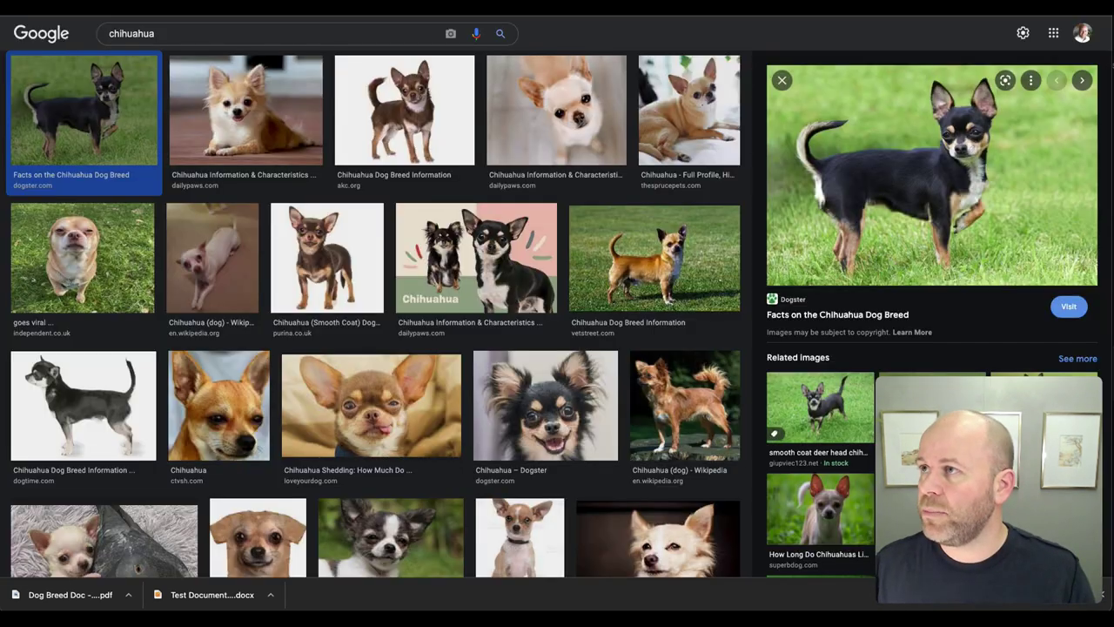
double_click(164, 31)
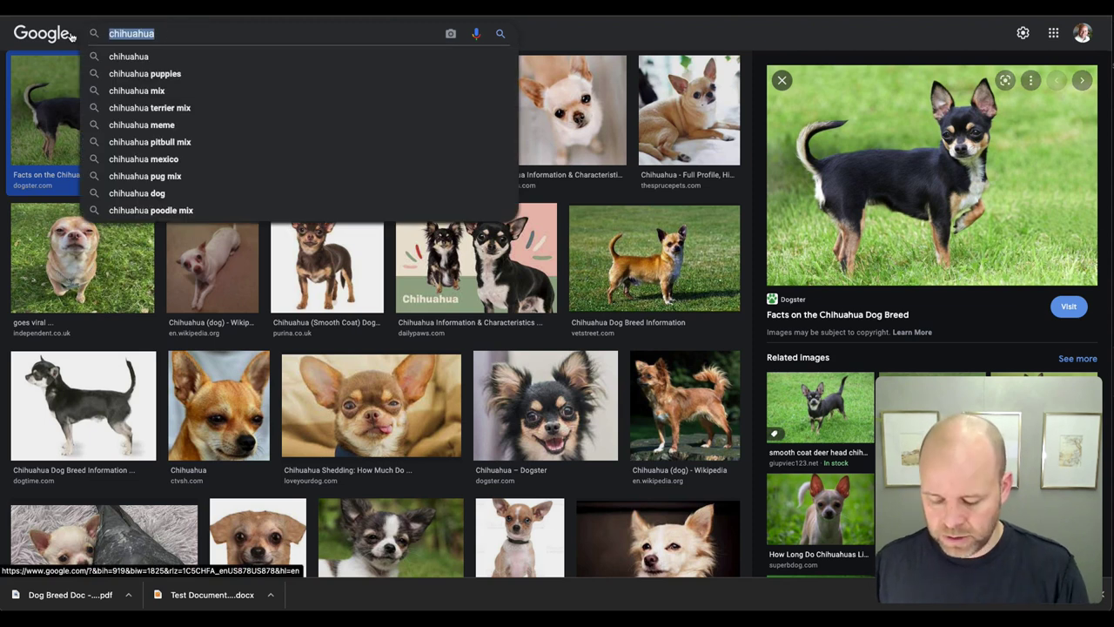
text(stand)
key(Down)
key(Return)
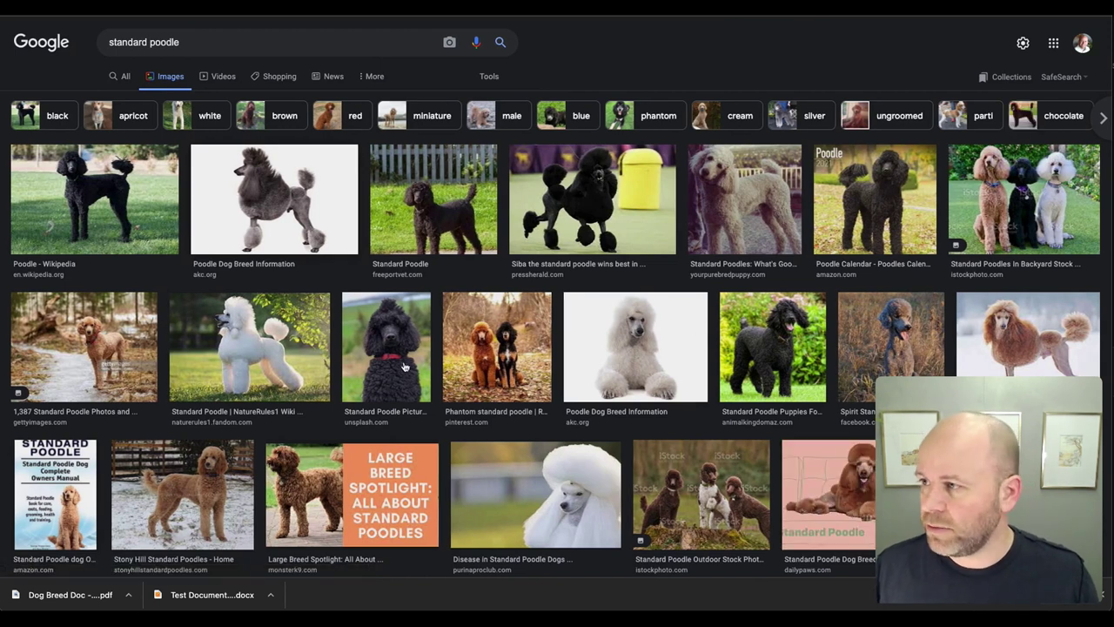
click(116, 345)
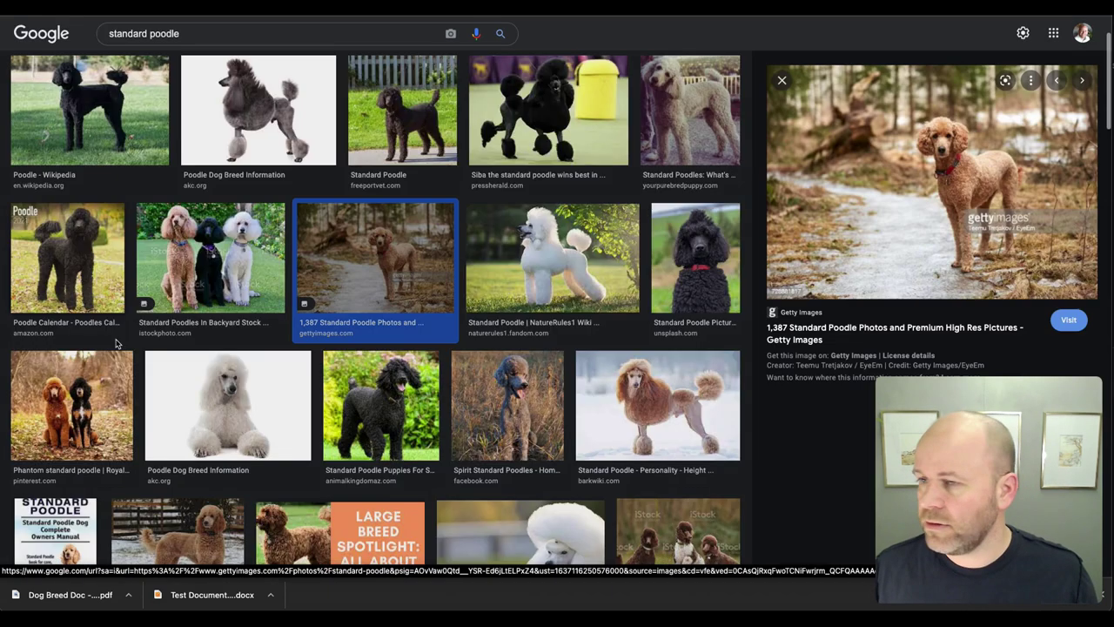
right_click(950, 162)
click(1008, 324)
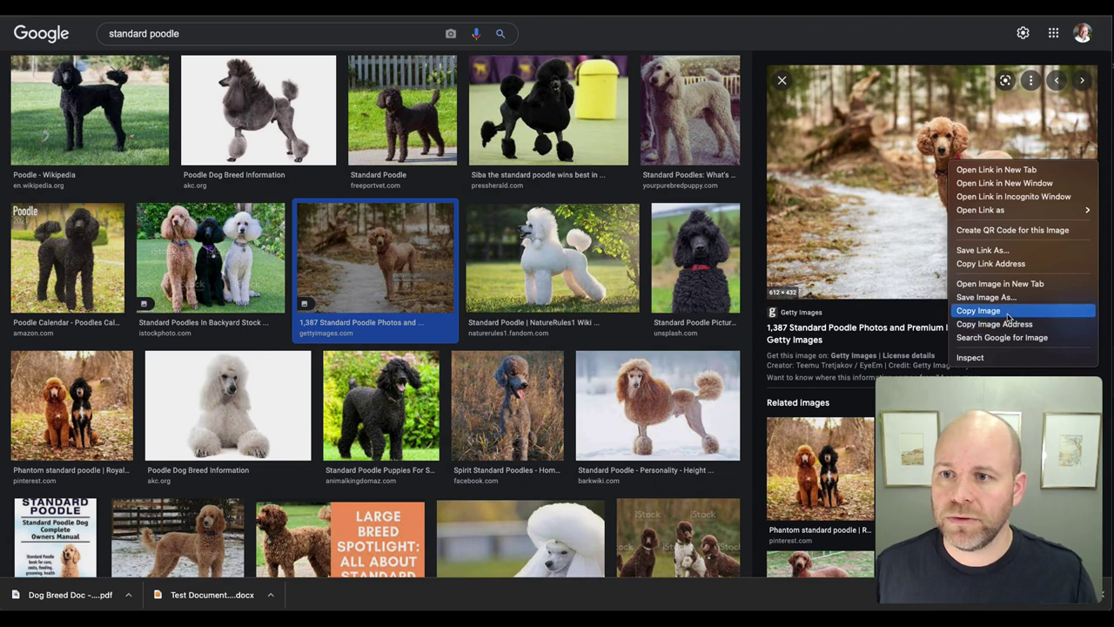
Paste the poodle photo on the empty line under the Sporting condition.
key(ctrl+Tab)
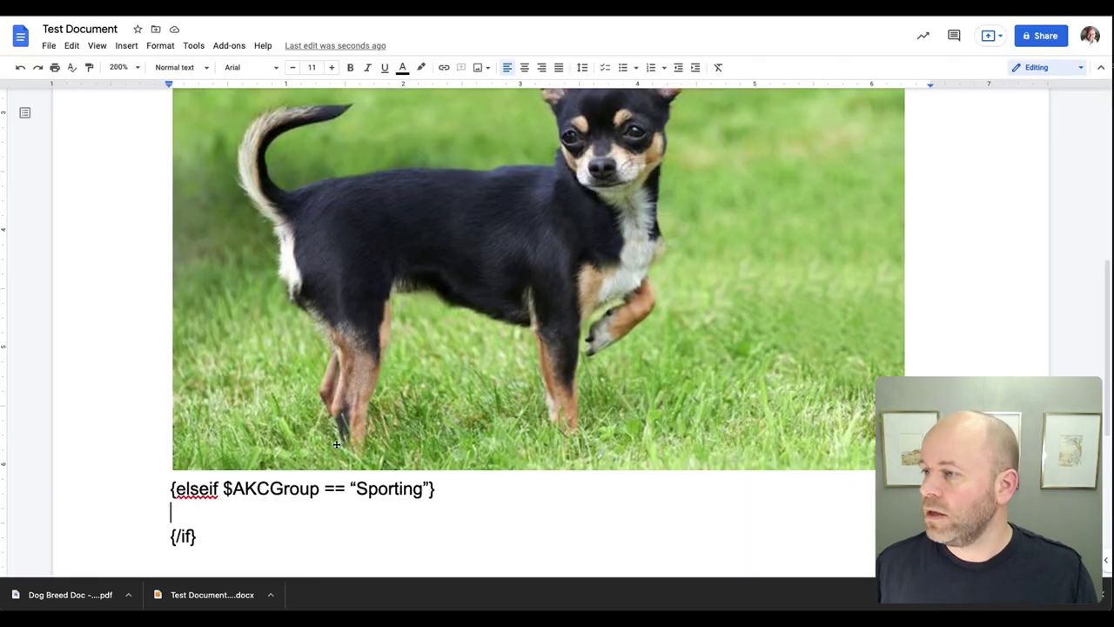
key(ctrl+v)
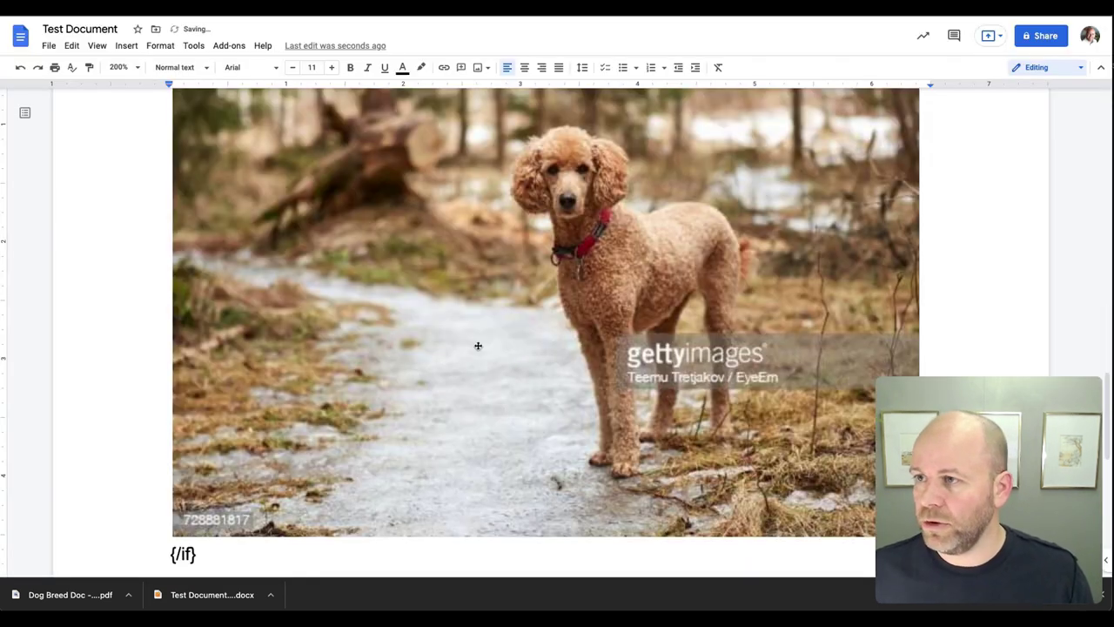
scroll(478, 346, up, 6)
scroll(463, 346, up, 10)
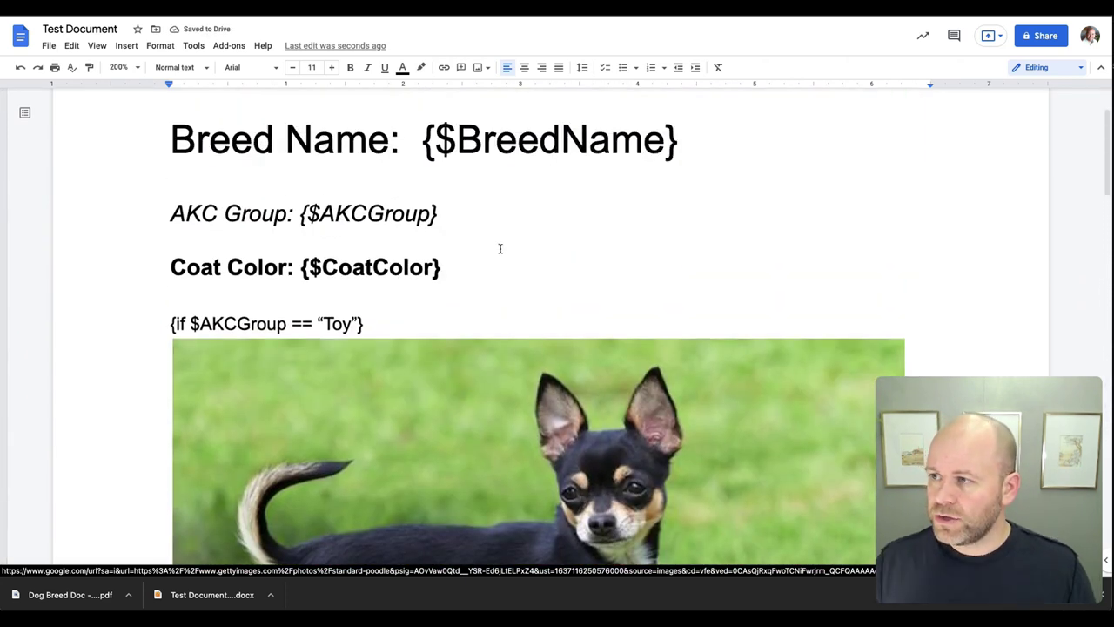
double_click(498, 254)
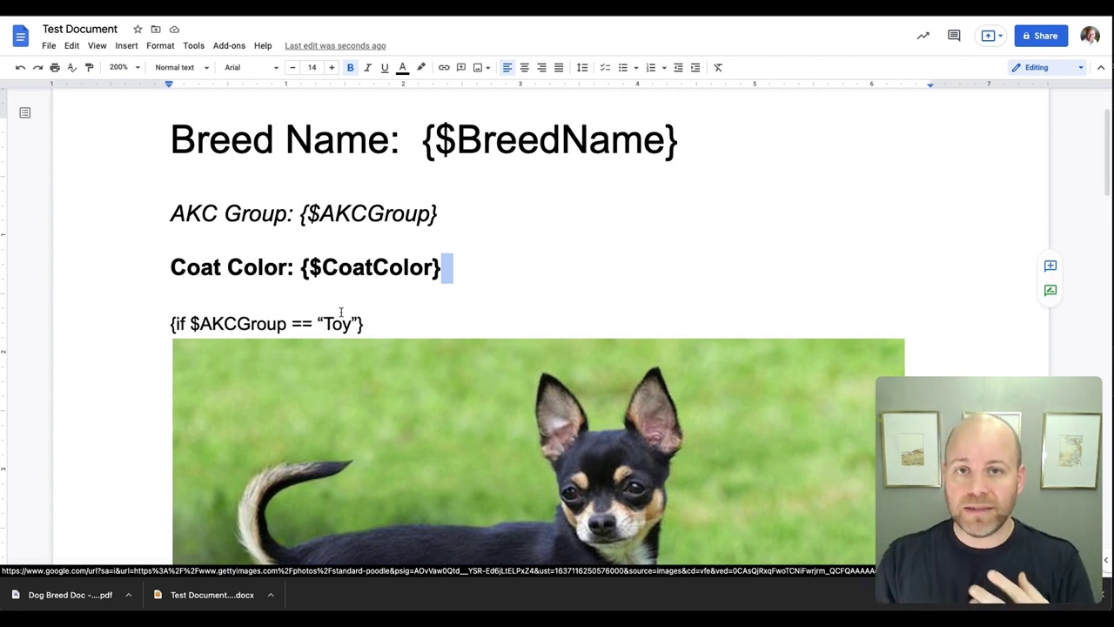
click(413, 325)
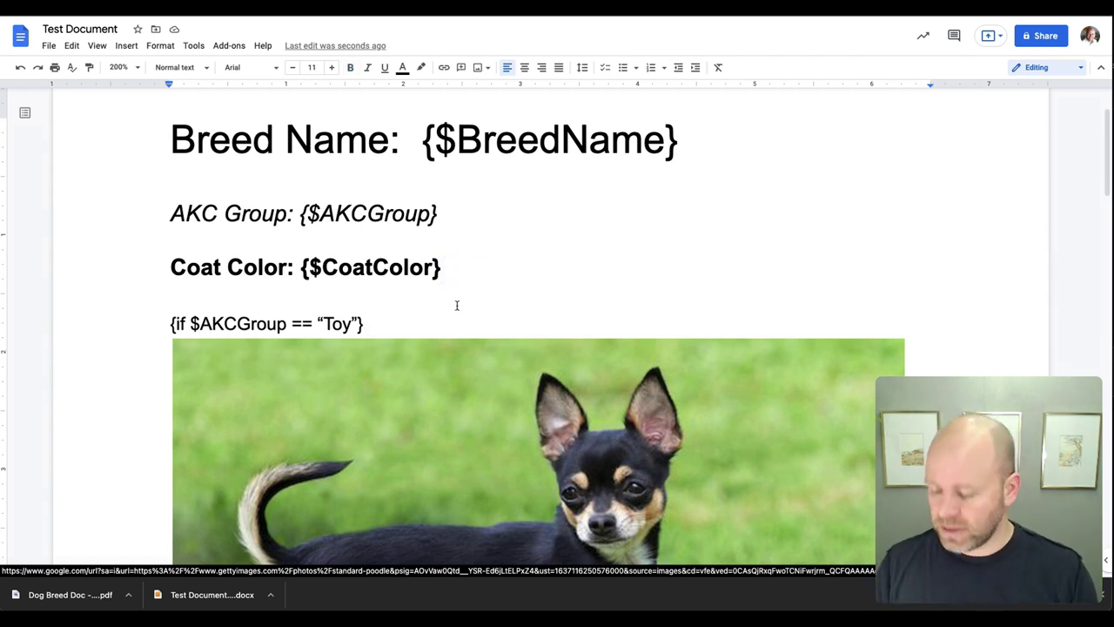
scroll(462, 296, down, 3)
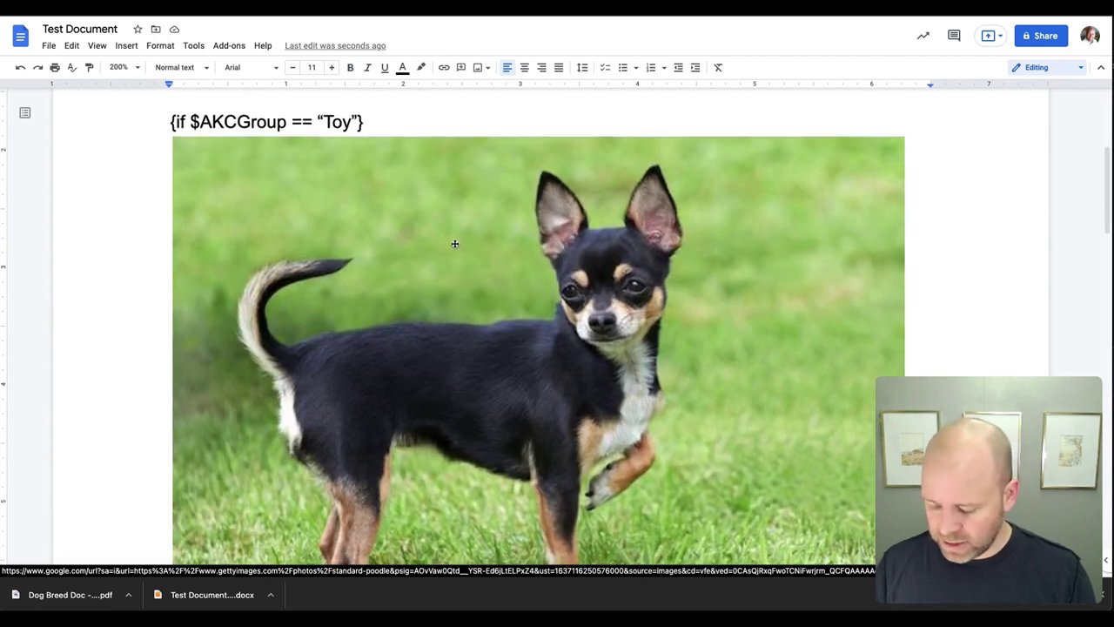
Download the Test Document as a Microsoft Word (.docx) file.
click(49, 45)
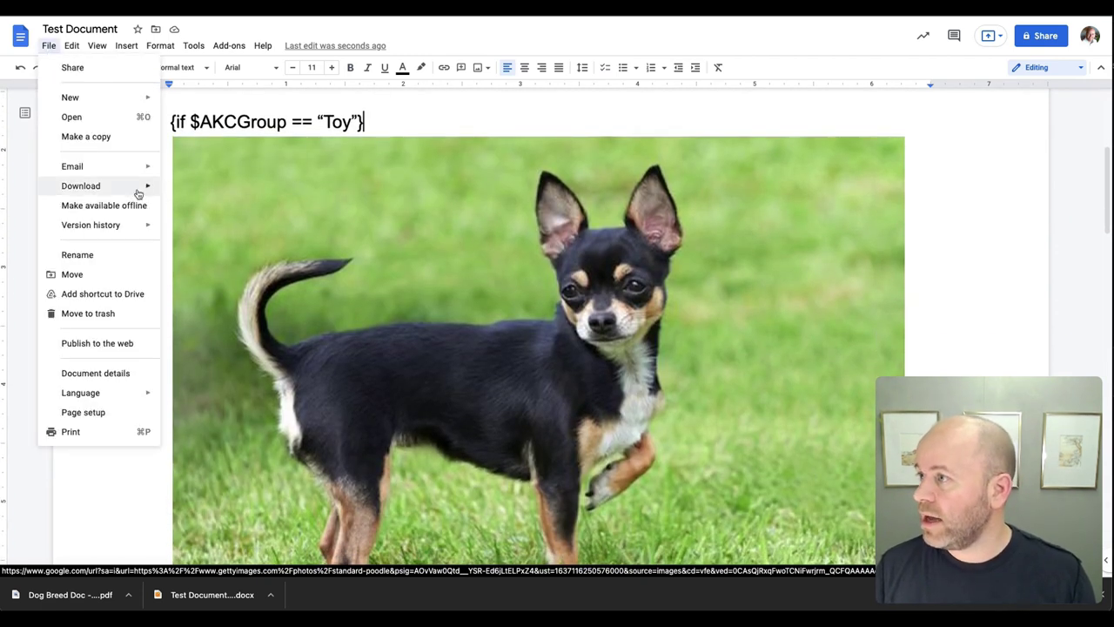
mouse_move(137, 190)
click(249, 189)
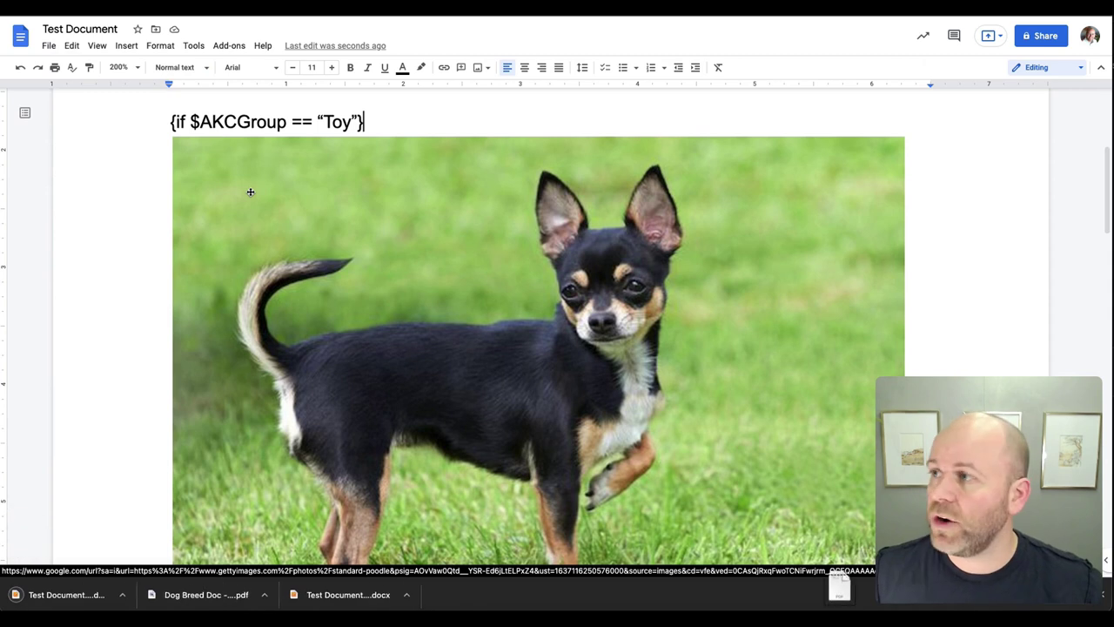
key(ctrl+shift+Tab)
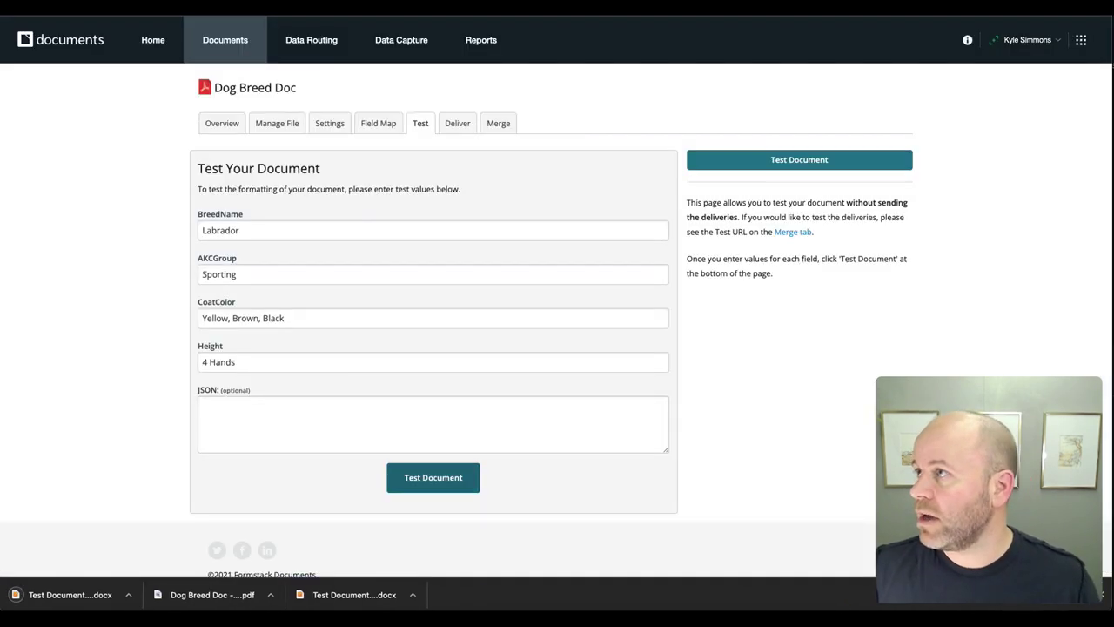
Upload Test Document (4).docx as Dog Breed Doc's new template file and check its field mapping.
click(277, 125)
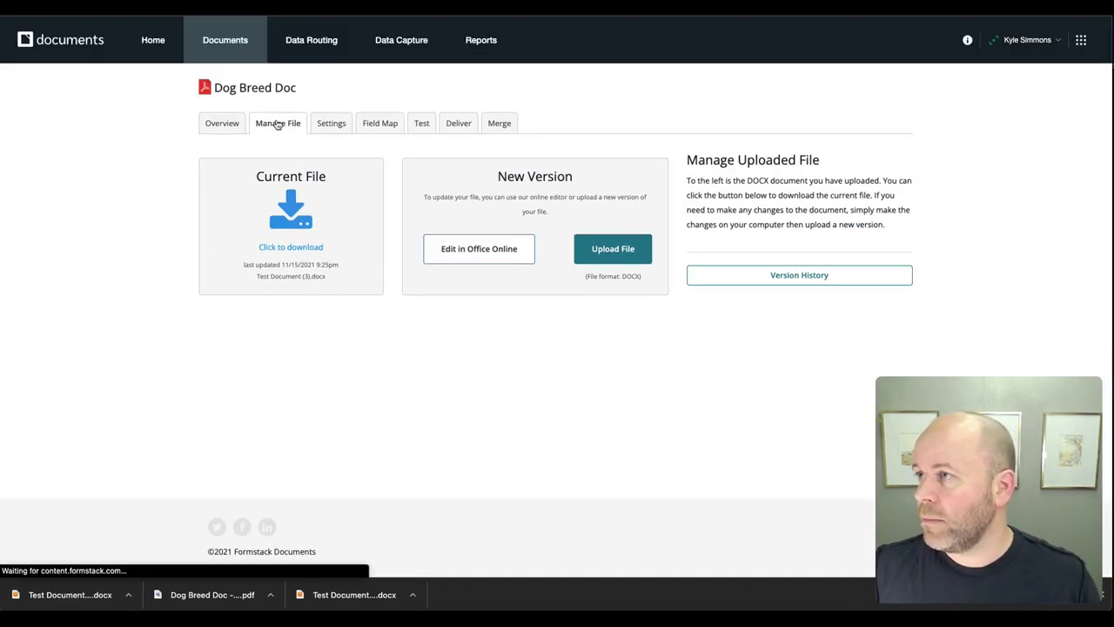
click(618, 253)
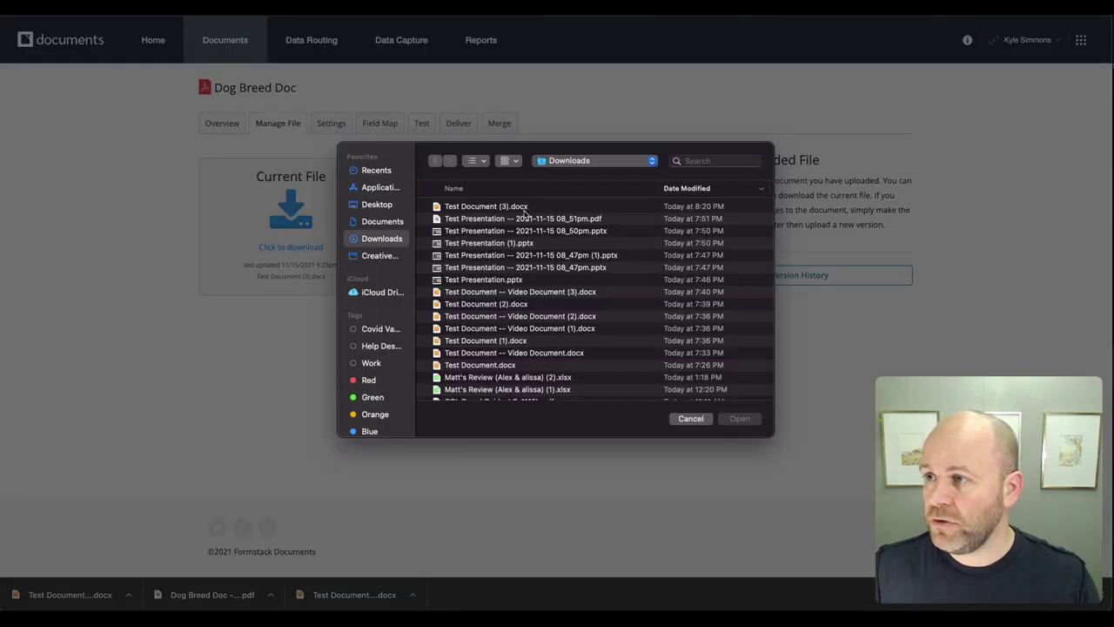
double_click(512, 209)
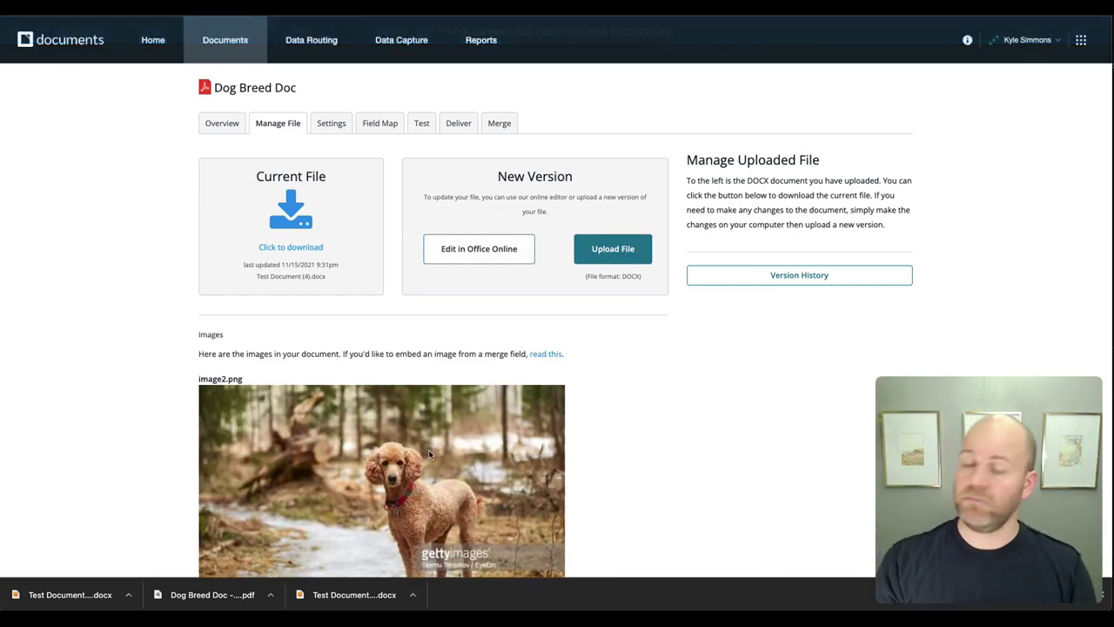
scroll(428, 449, down, 4)
scroll(429, 449, up, 4)
scroll(429, 448, up, 1)
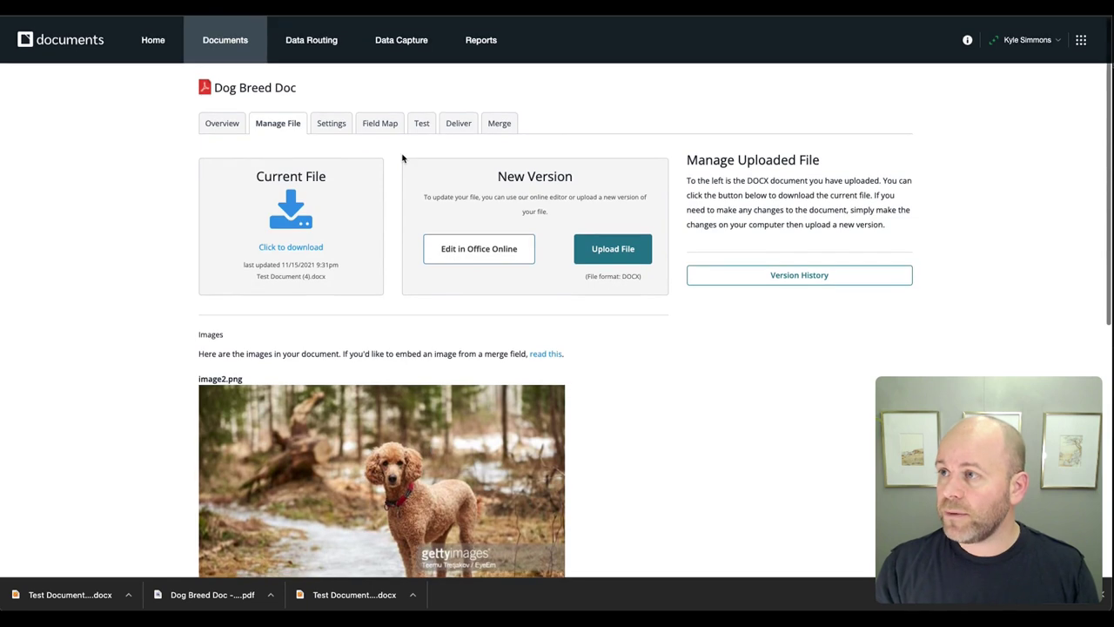
click(384, 128)
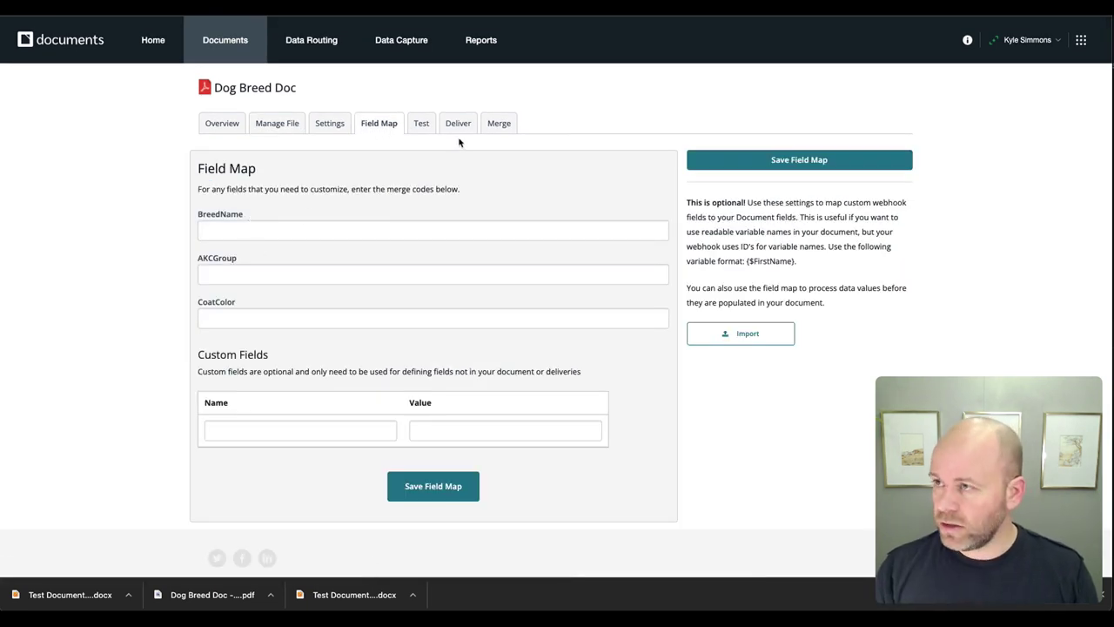
click(271, 125)
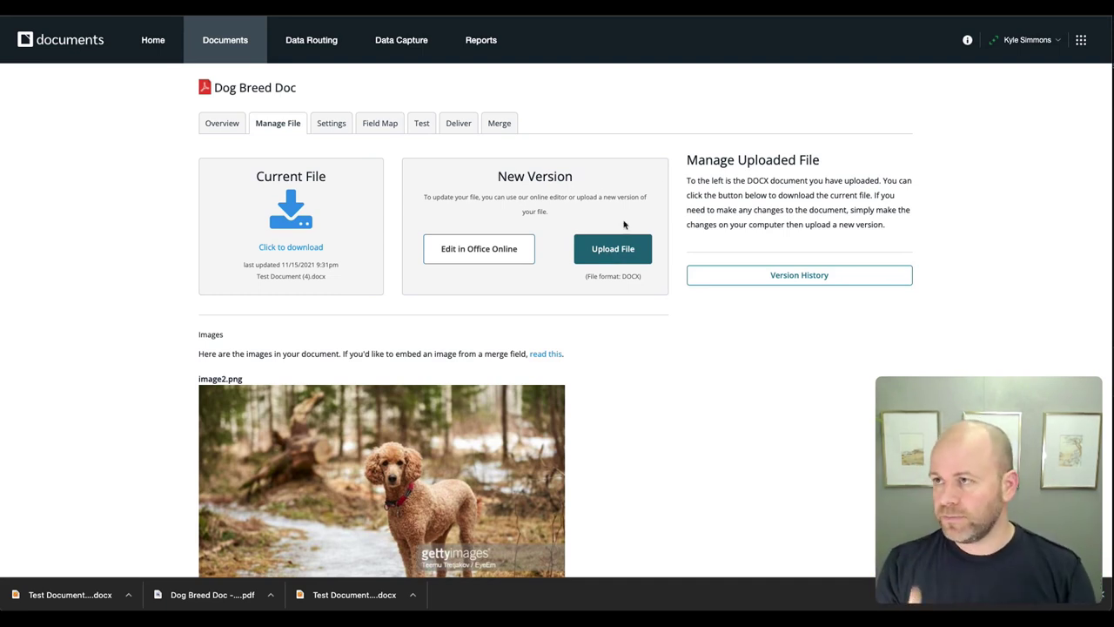
Generate a test PDF with BreedName Labrador, AKCGroup Sporting and CoatColor "Yellow, Brown, Black".
click(423, 125)
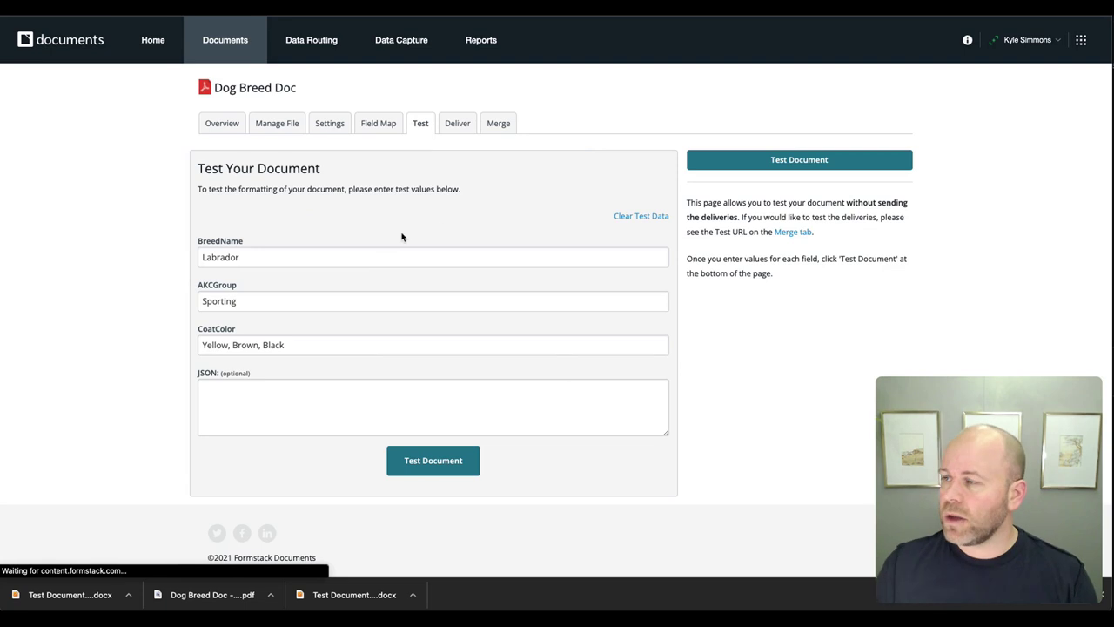
click(276, 257)
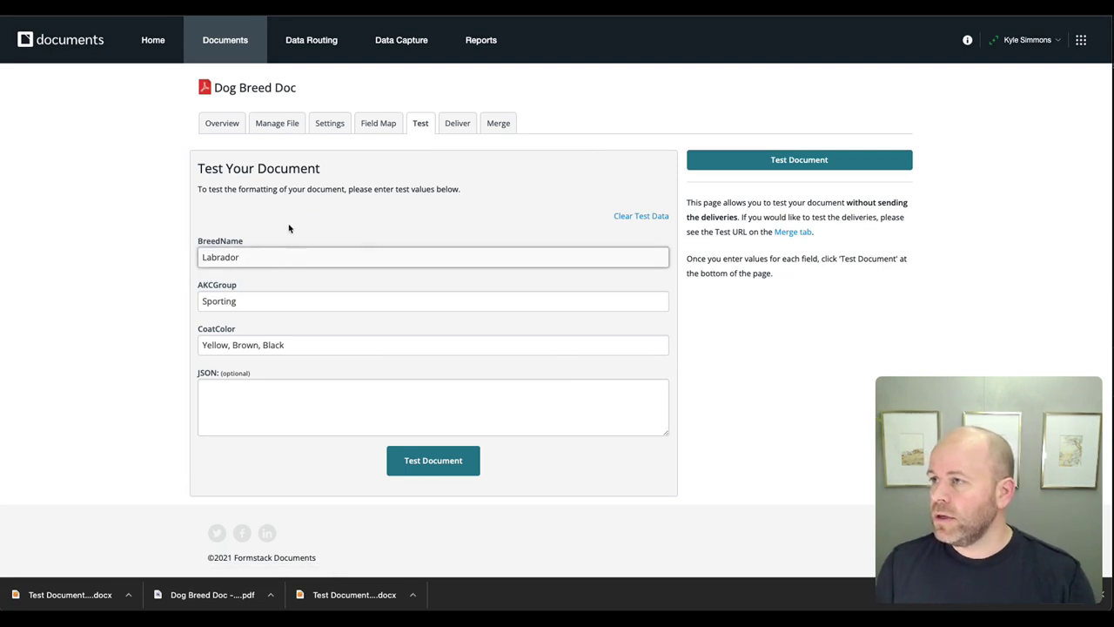
click(289, 229)
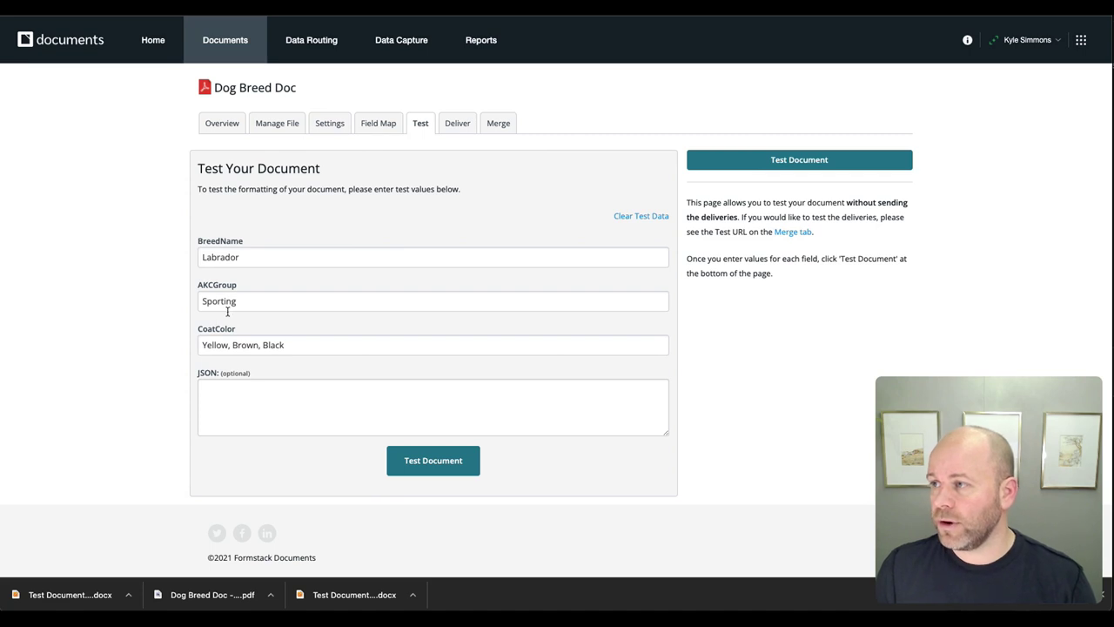
click(451, 470)
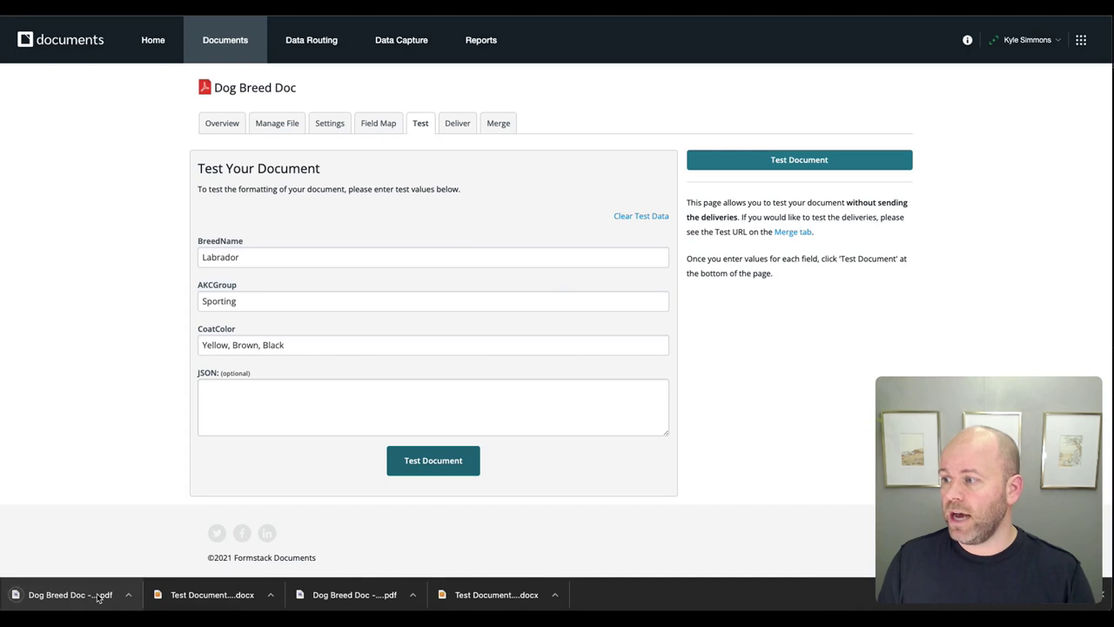
click(91, 595)
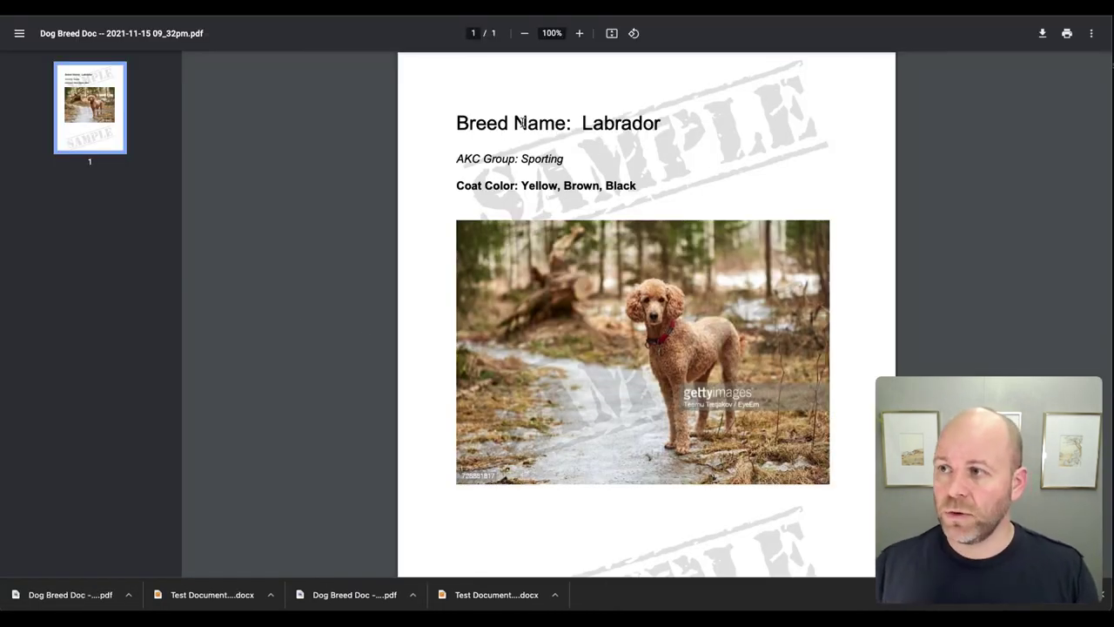
triple_click(521, 158)
double_click(550, 159)
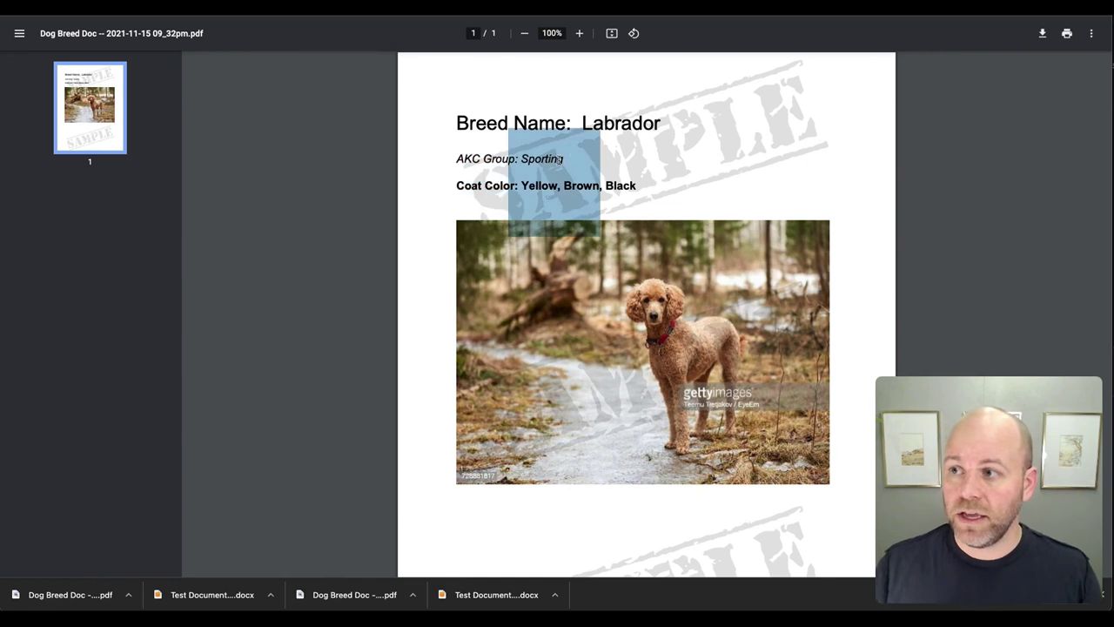
click(401, 173)
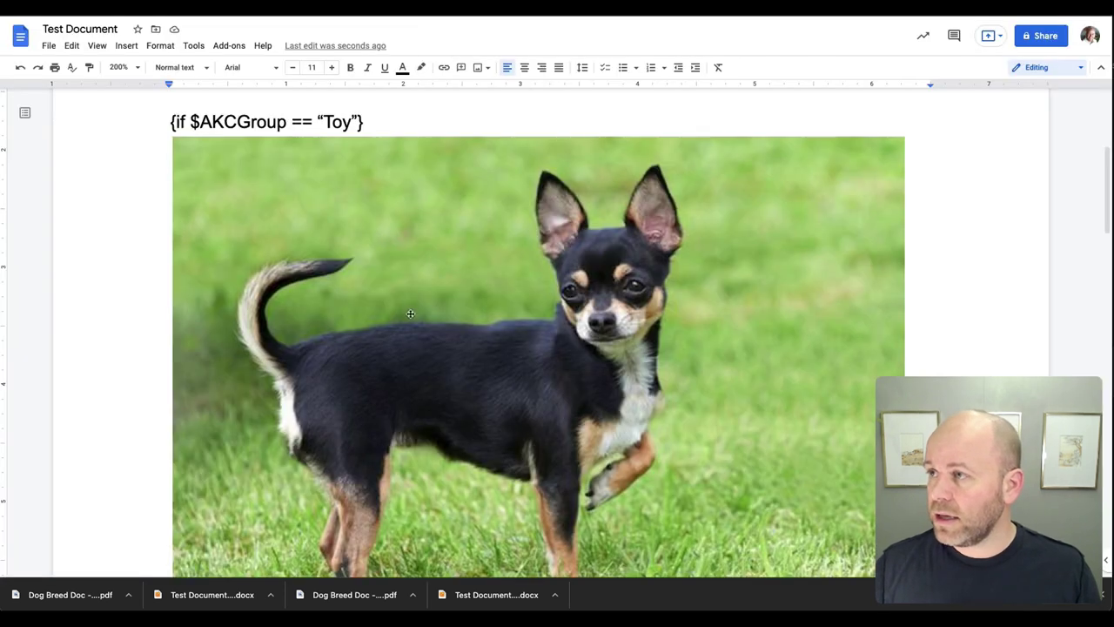
Review the elseif Sporting condition and the poodle photo below it in the Test Document.
scroll(401, 360, down, 5)
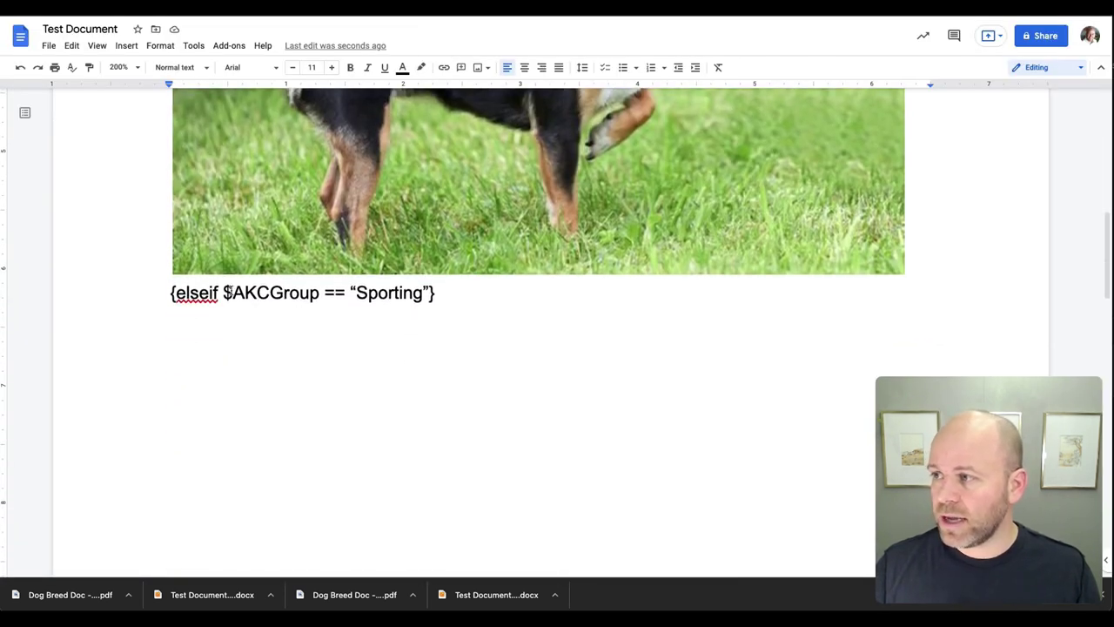
drag(231, 293, 329, 293)
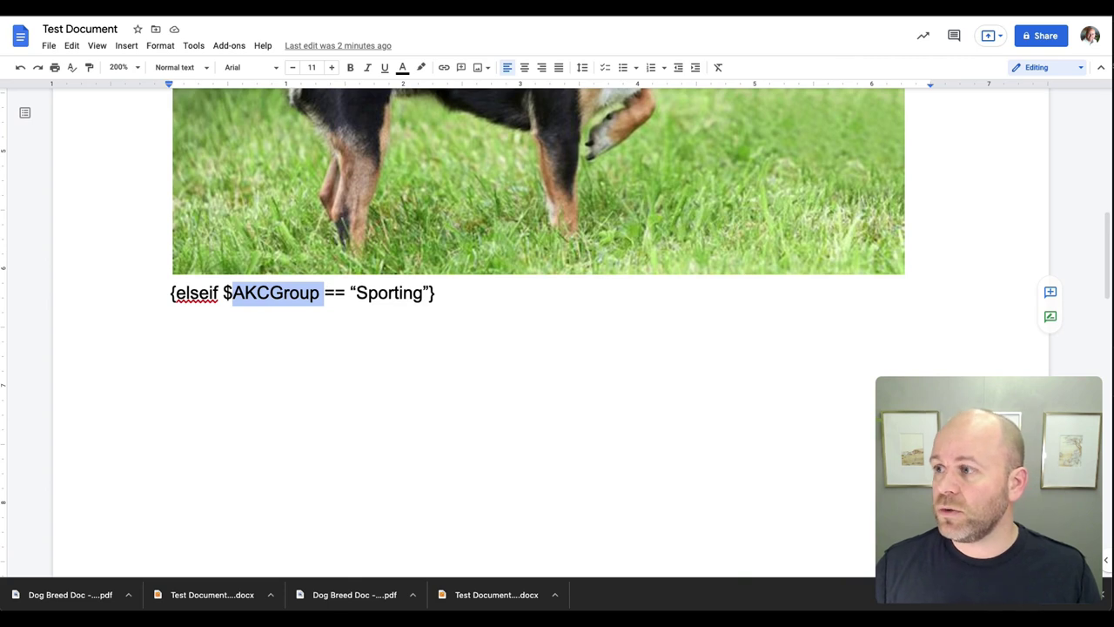
click(443, 354)
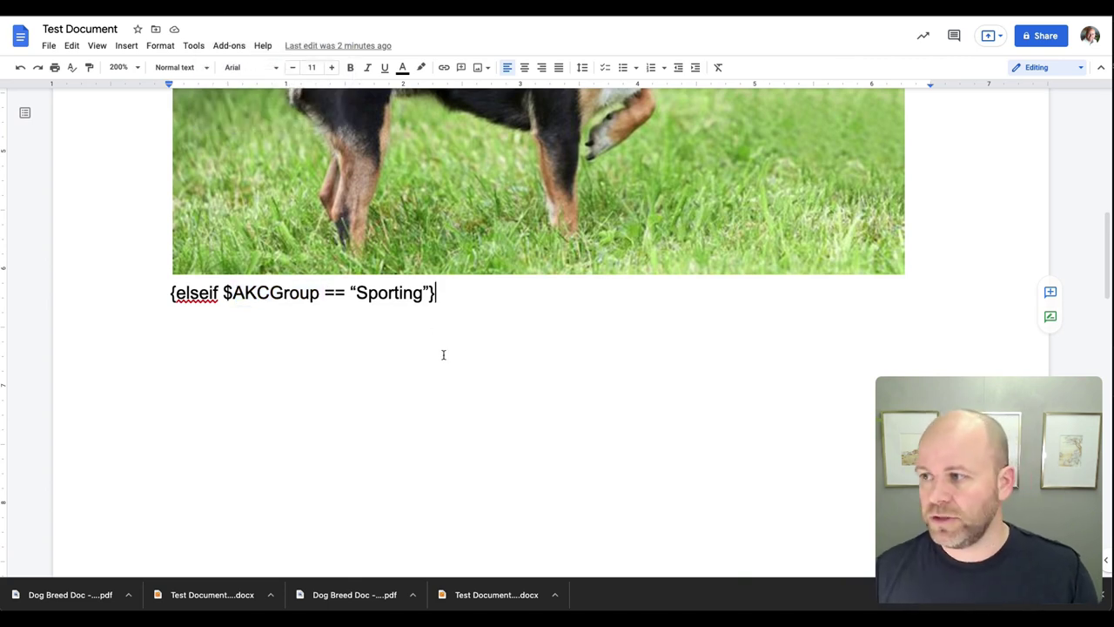
scroll(589, 410, down, 10)
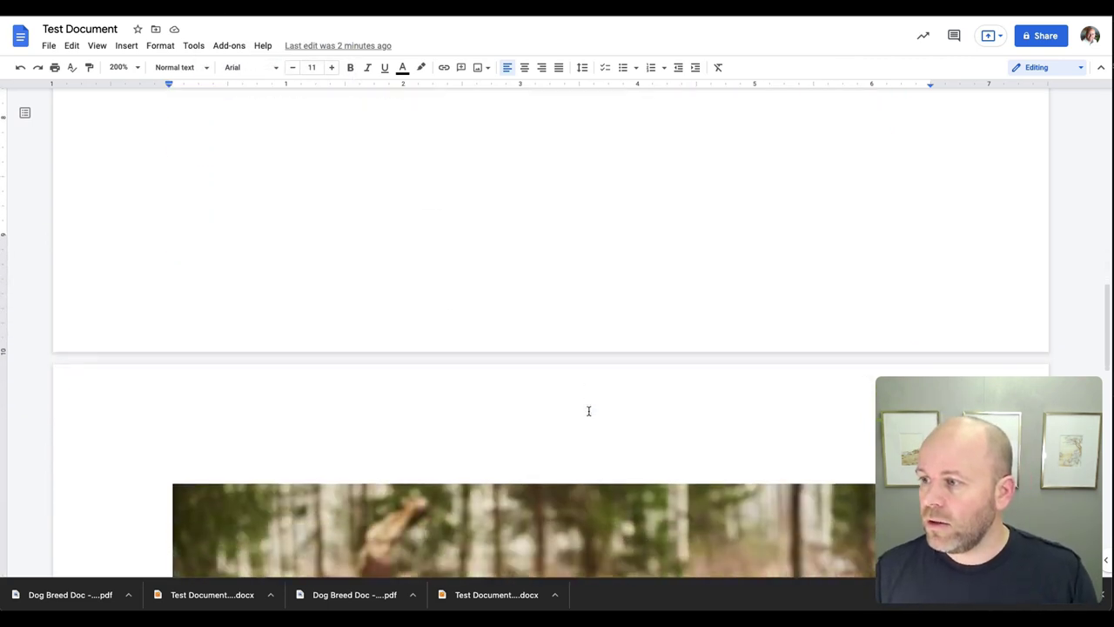
scroll(588, 412, down, 5)
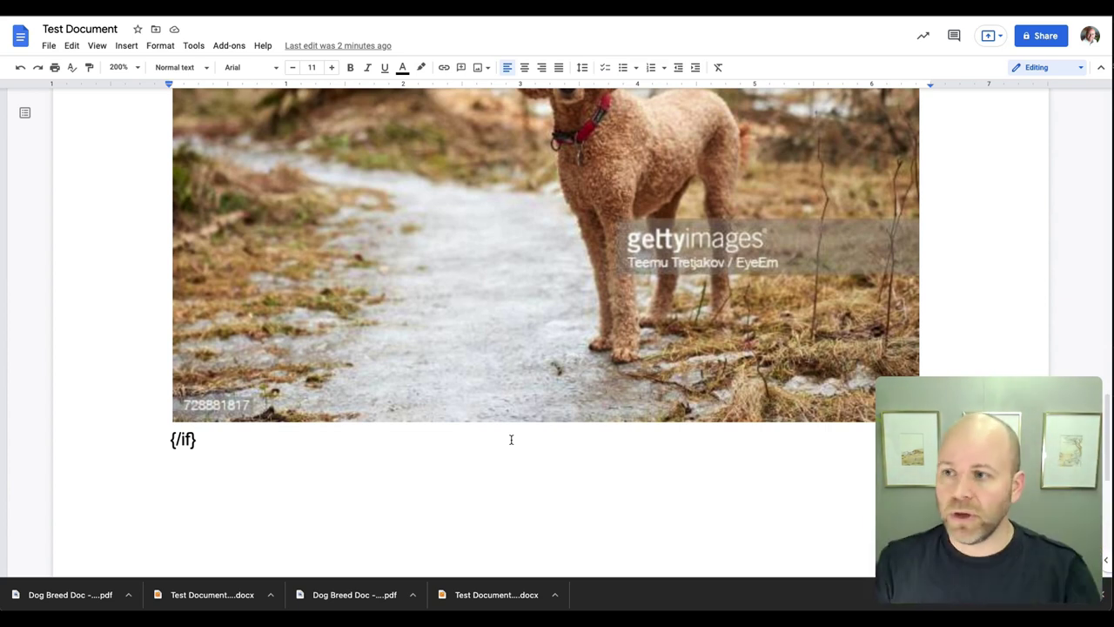
scroll(505, 427, up, 15)
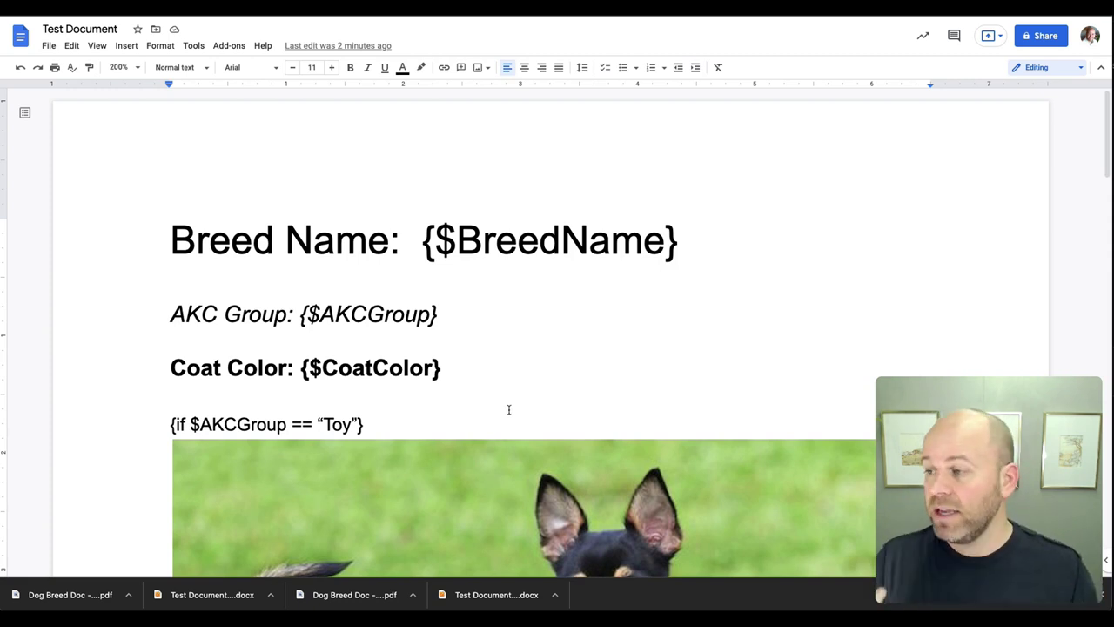
scroll(510, 410, down, 10)
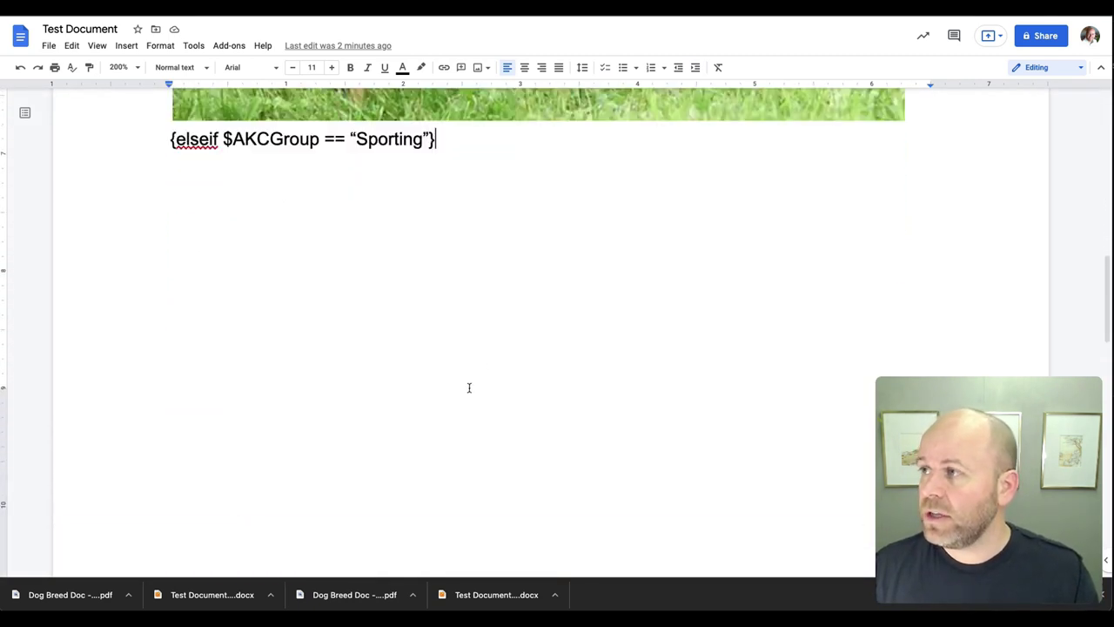
scroll(469, 387, up, 2)
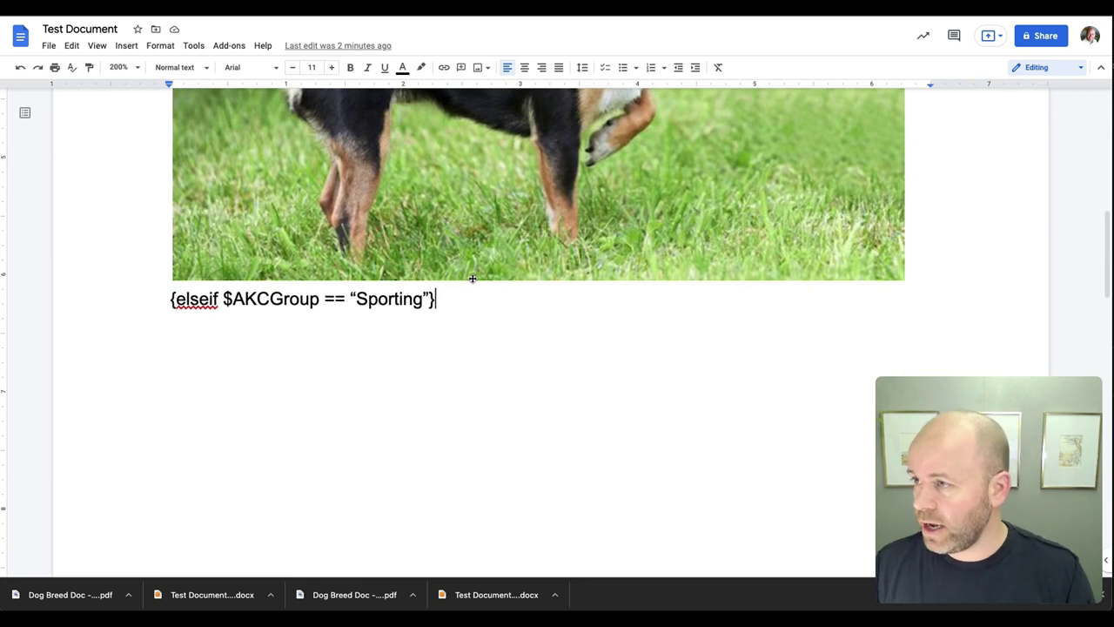
scroll(472, 278, down, 5)
Add empty lines after the closing {/if} and open a new line just above it.
click(199, 525)
key(Return)
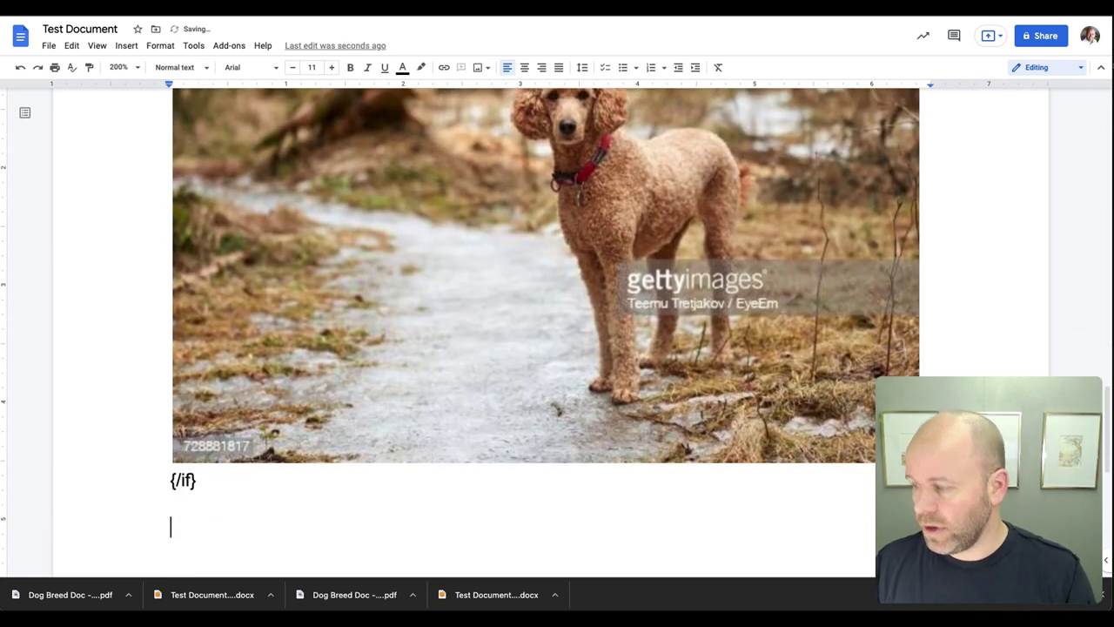
key(Return)
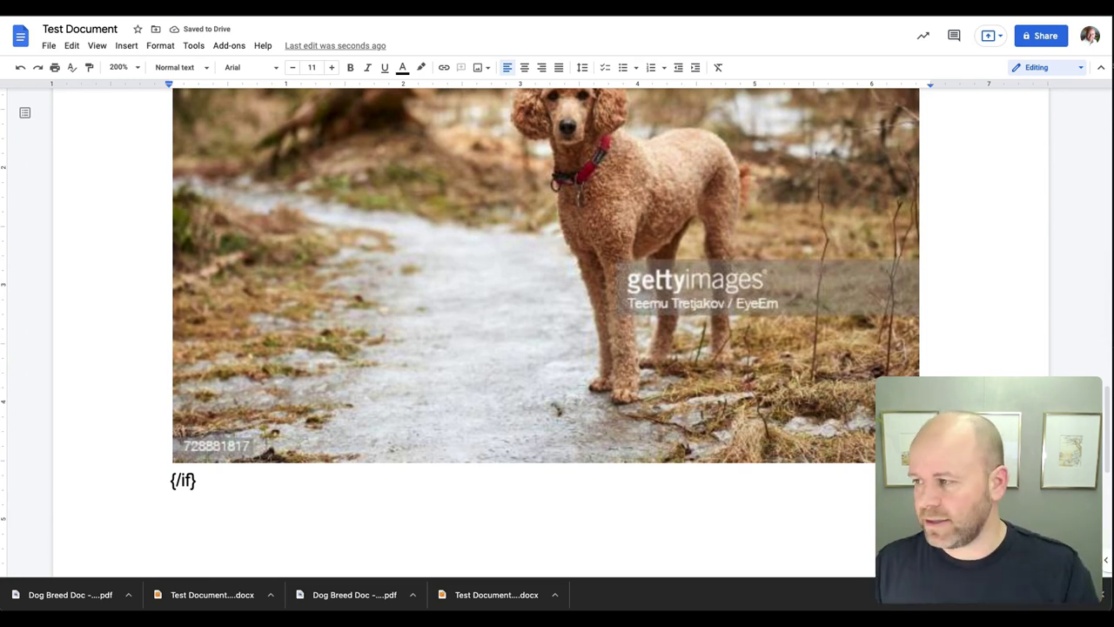
key(Up)
key(Up)
key(Up)
key(Return)
key(Up)
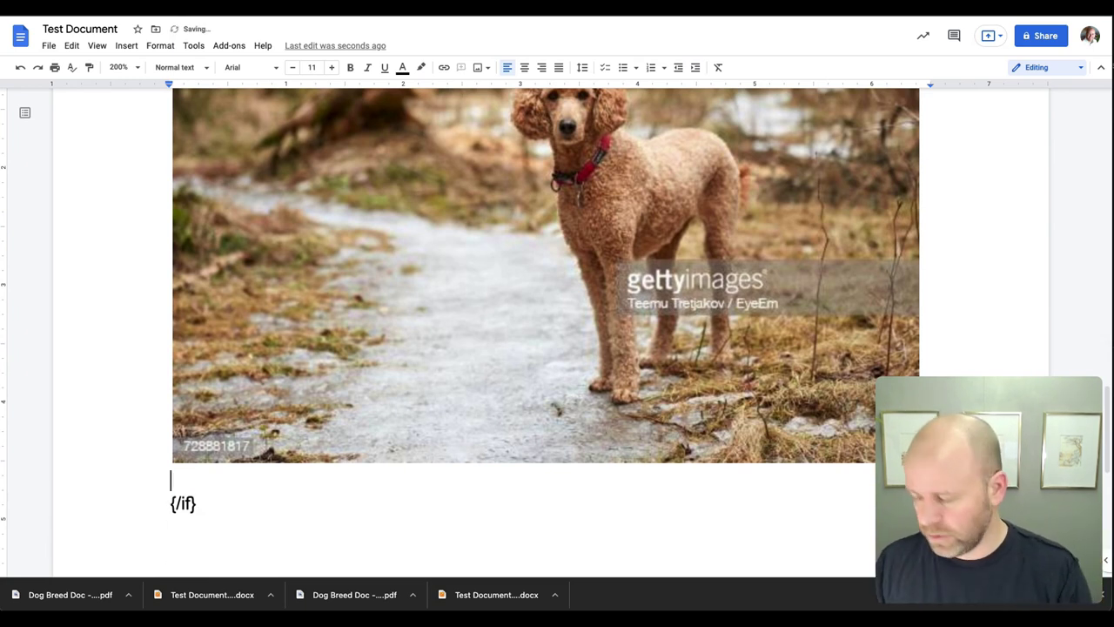
Type 'This is a poodle.' above {/if}, fixing the capital H and trailing comma.
text(THis is a )
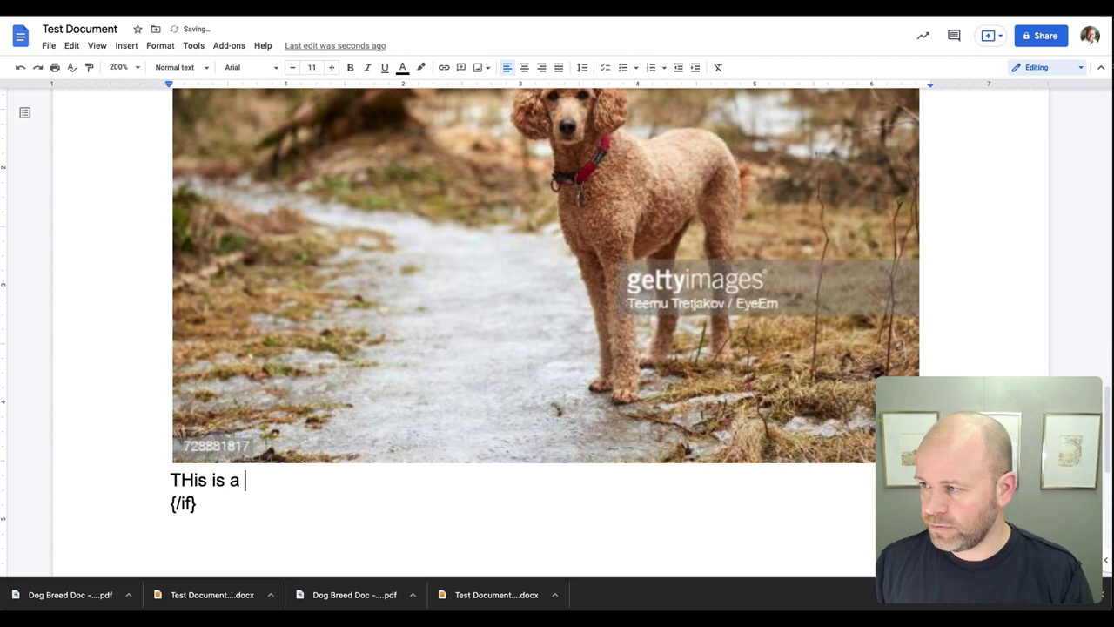
text(poodle,)
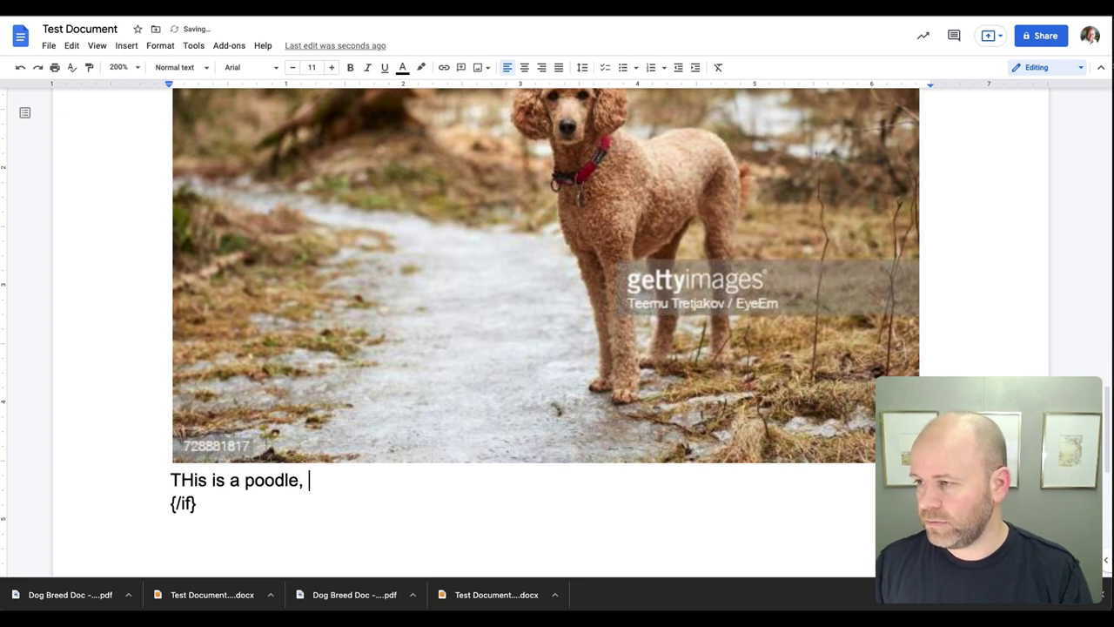
click(192, 479)
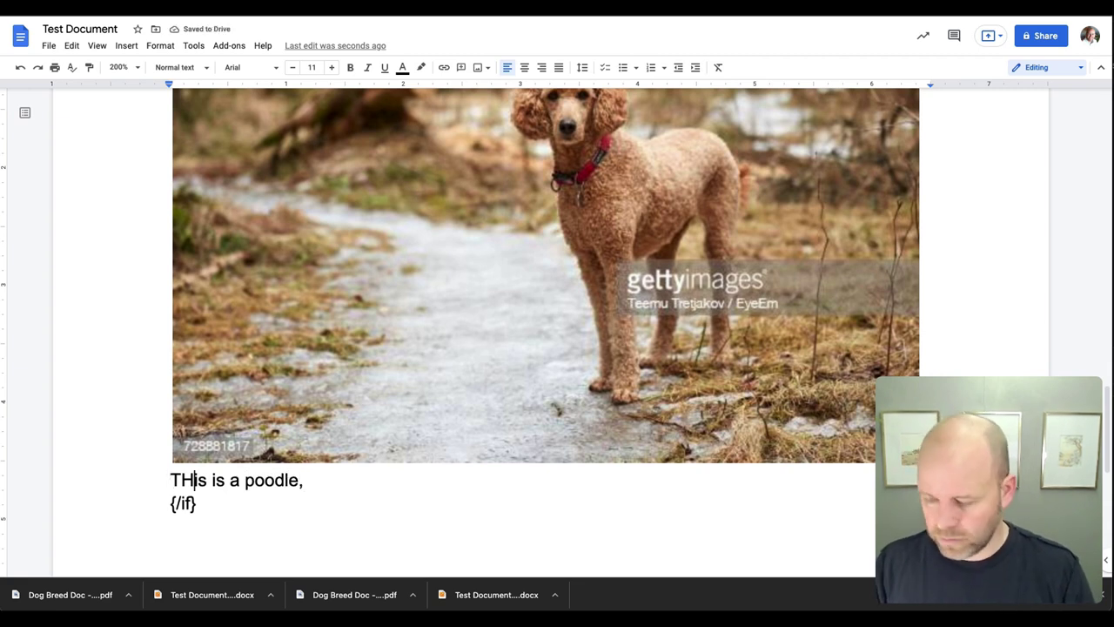
key(BackSpace)
text(h)
key(End)
key(BackSpace)
key(BackSpace)
text(.)
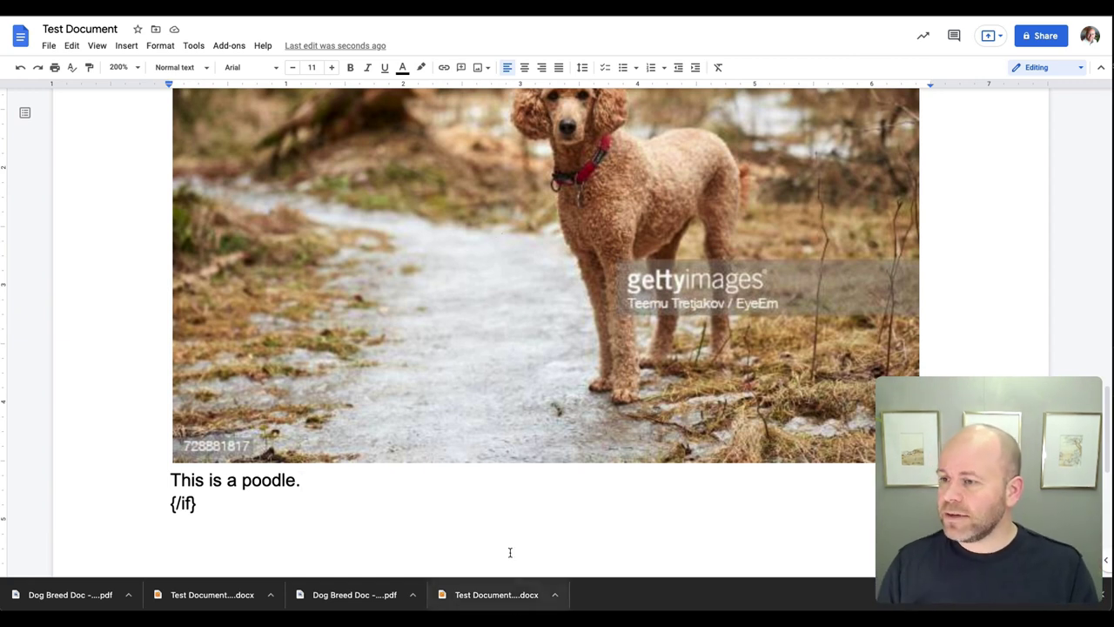
Shrink the poodle photo to about half its previous width.
scroll(315, 227, up, 3)
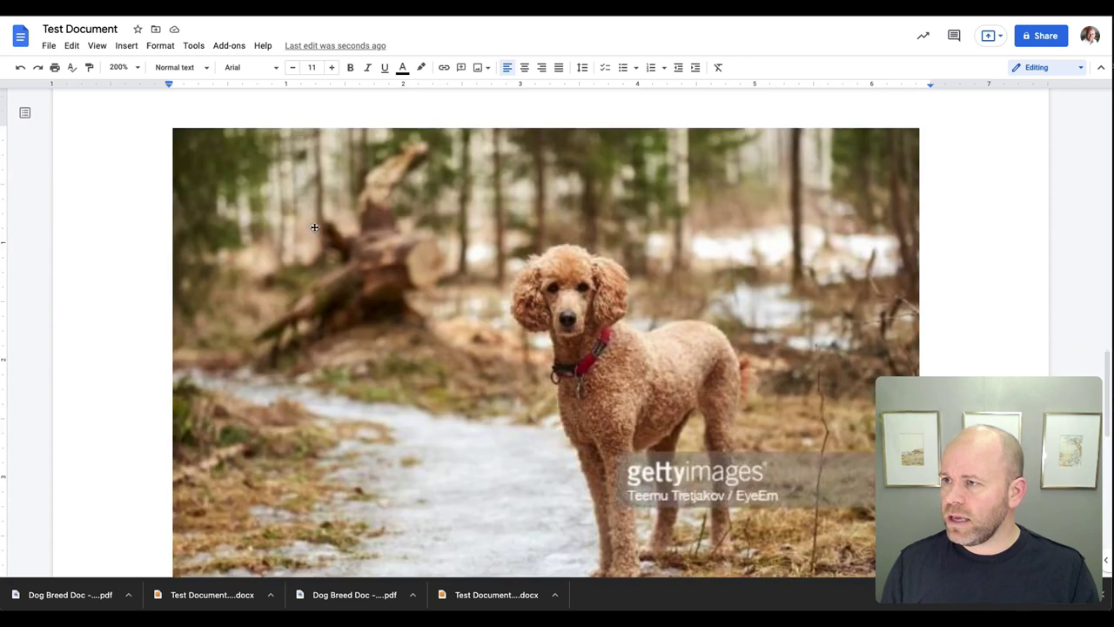
scroll(417, 296, down, 2)
click(527, 363)
scroll(527, 363, down, 3)
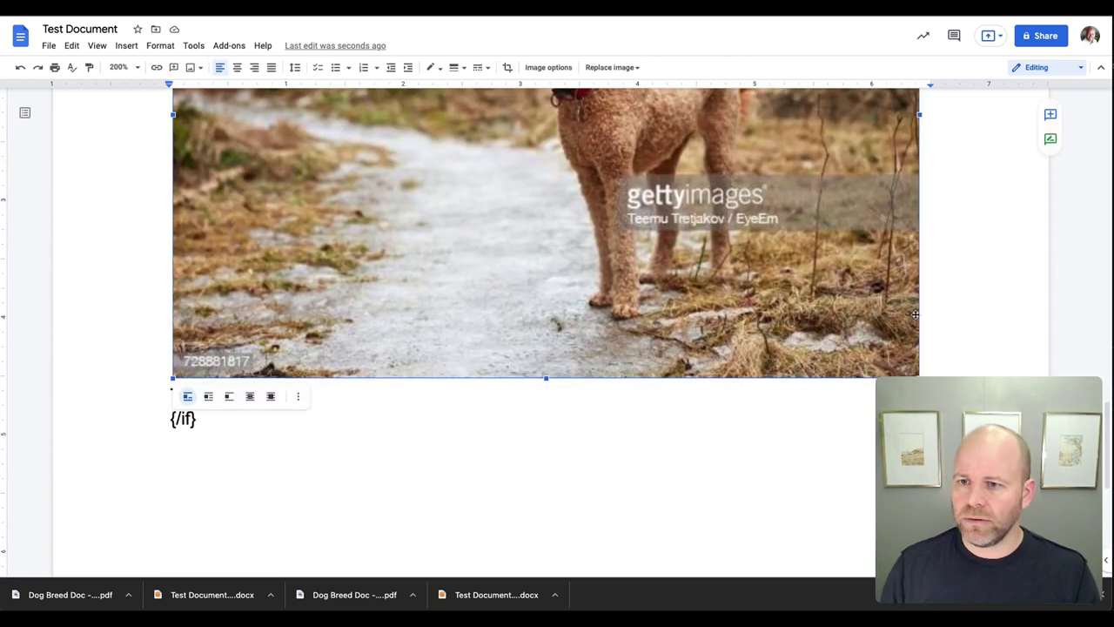
drag(917, 295, 387, 174)
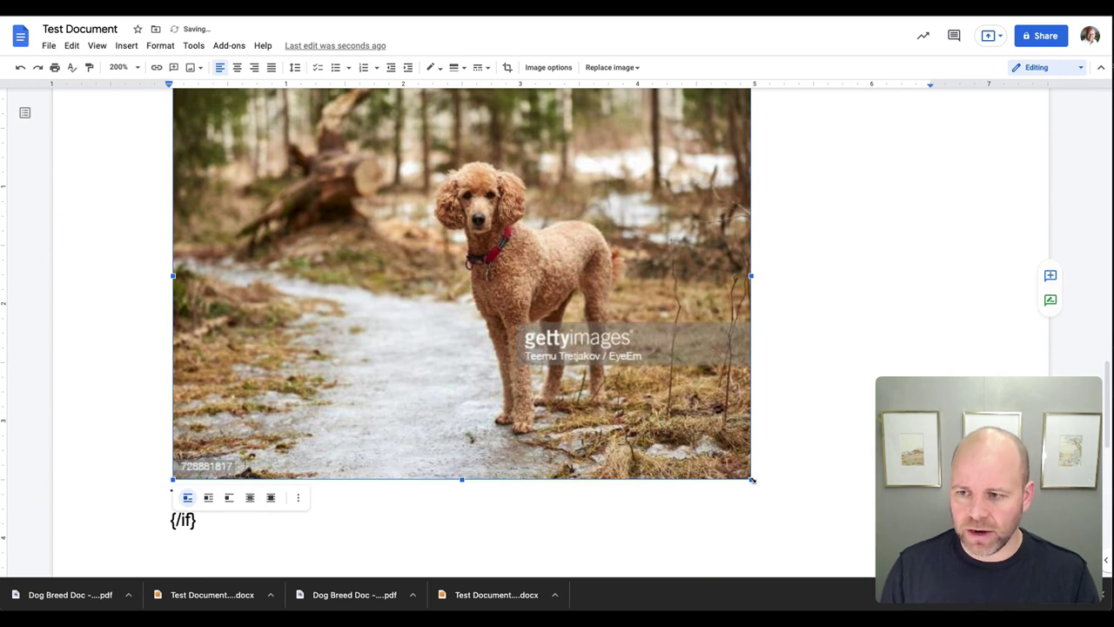
drag(752, 480, 409, 324)
Shrink the chihuahua photo to match the poodle's size.
scroll(484, 348, up, 5)
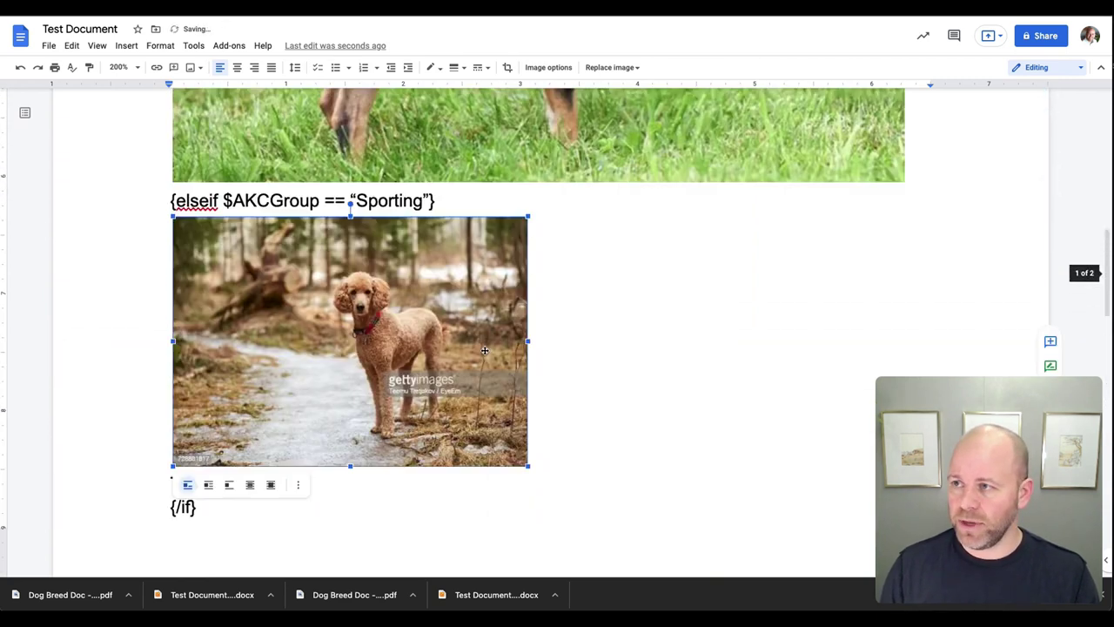
scroll(485, 351, up, 5)
click(814, 295)
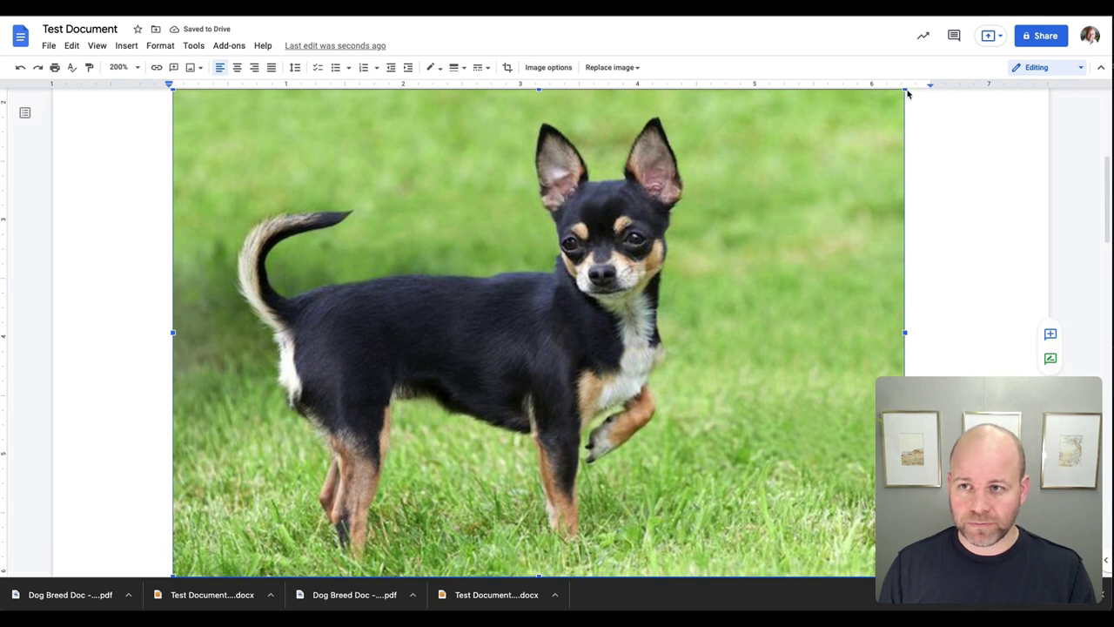
scroll(905, 94, up, 1)
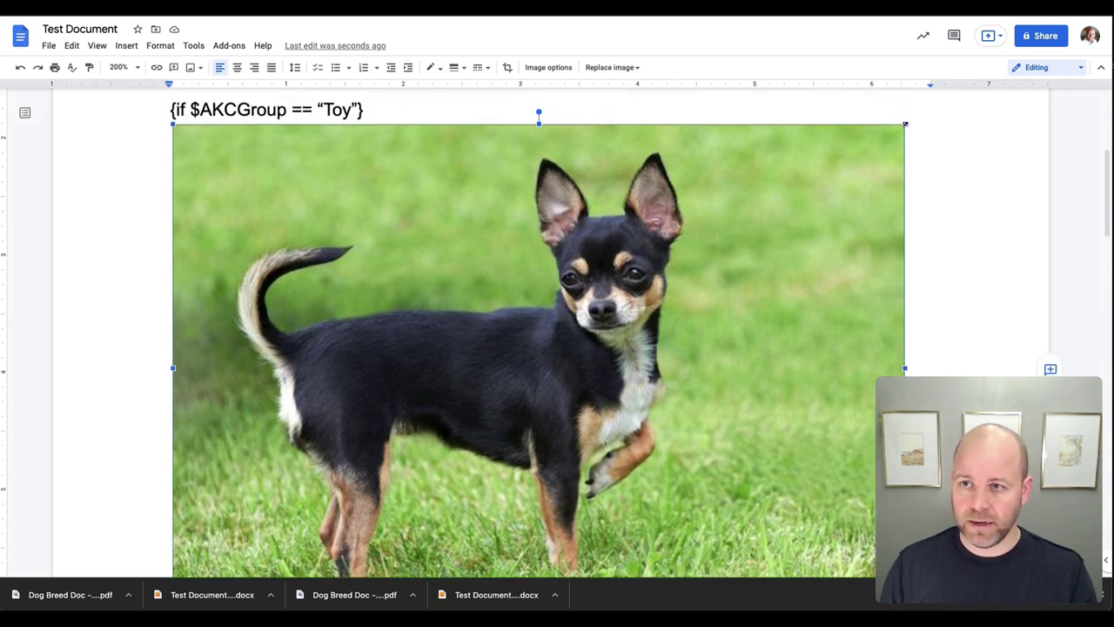
drag(906, 124, 530, 366)
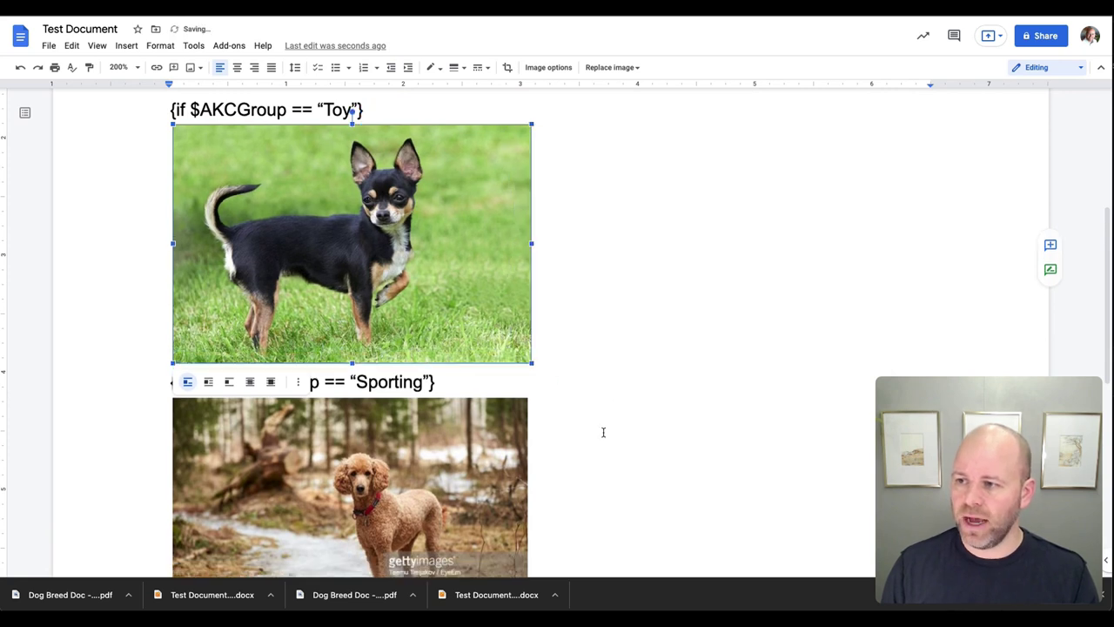
click(601, 432)
Enlarge the caption 'This is a poodle.' to 15 pt and give it a red highlight.
drag(314, 550, 122, 532)
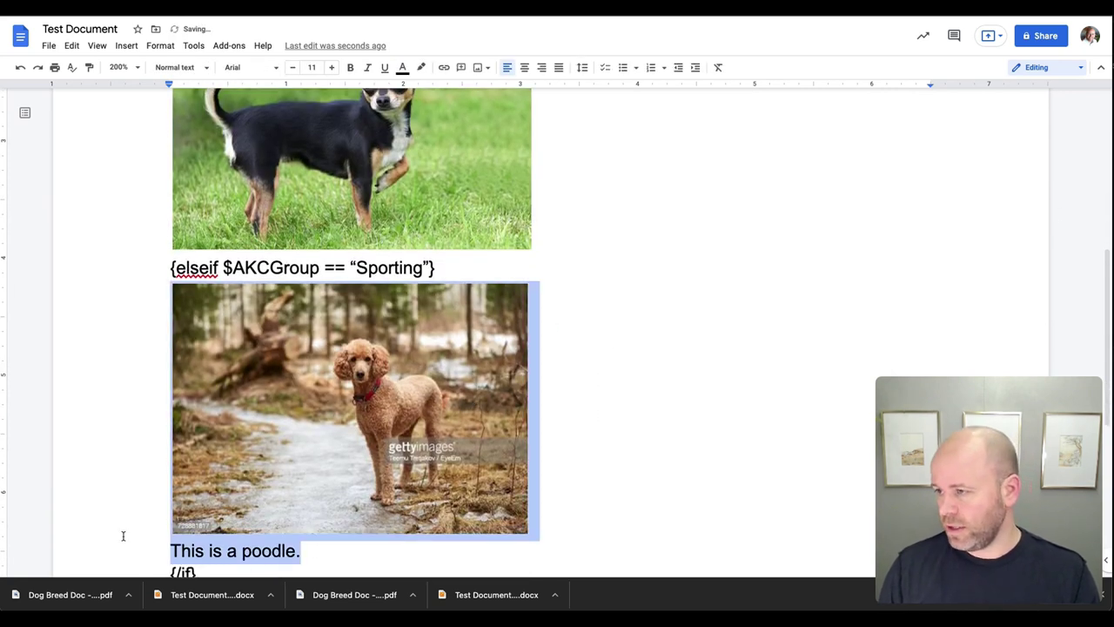
click(398, 557)
key(shift+Home)
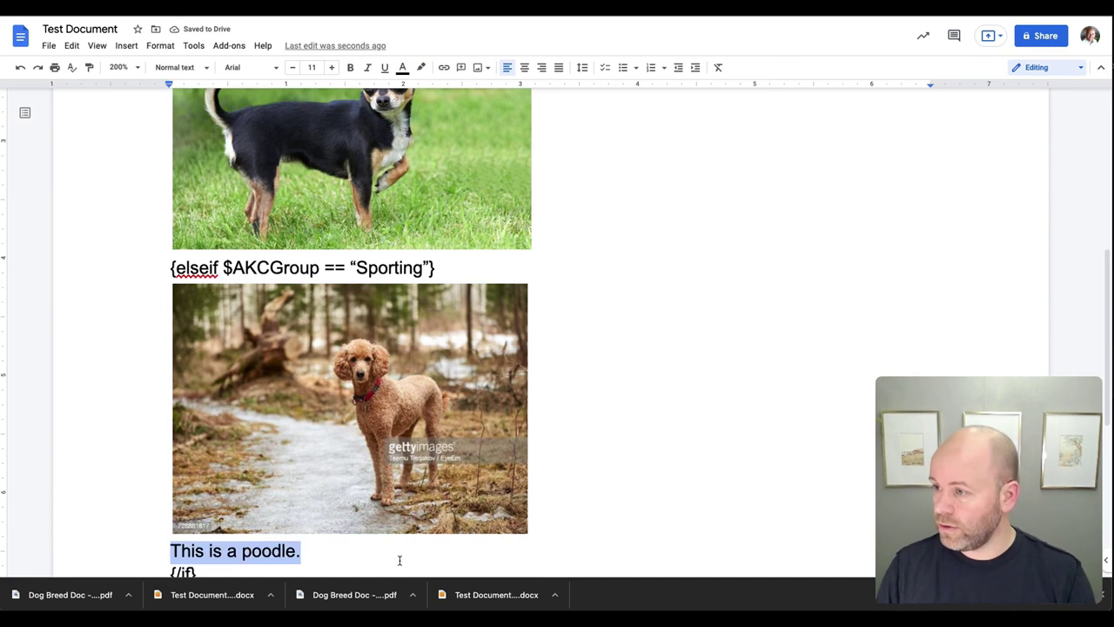
click(332, 67)
click(332, 67)
click(332, 67)
click(332, 67)
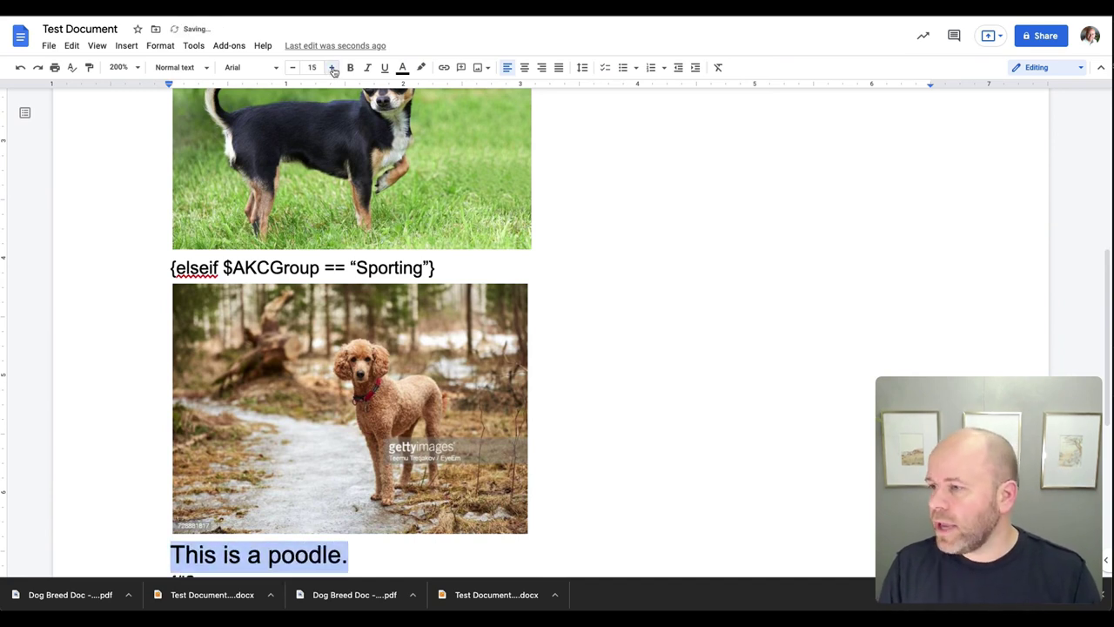
click(420, 67)
click(440, 146)
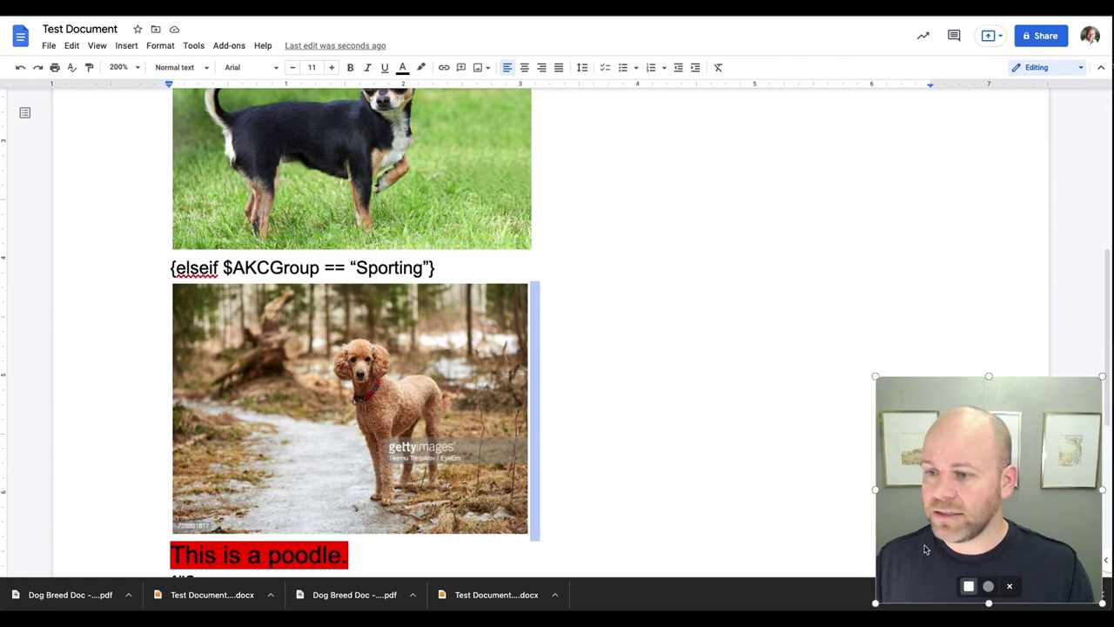
scroll(644, 353, up, 5)
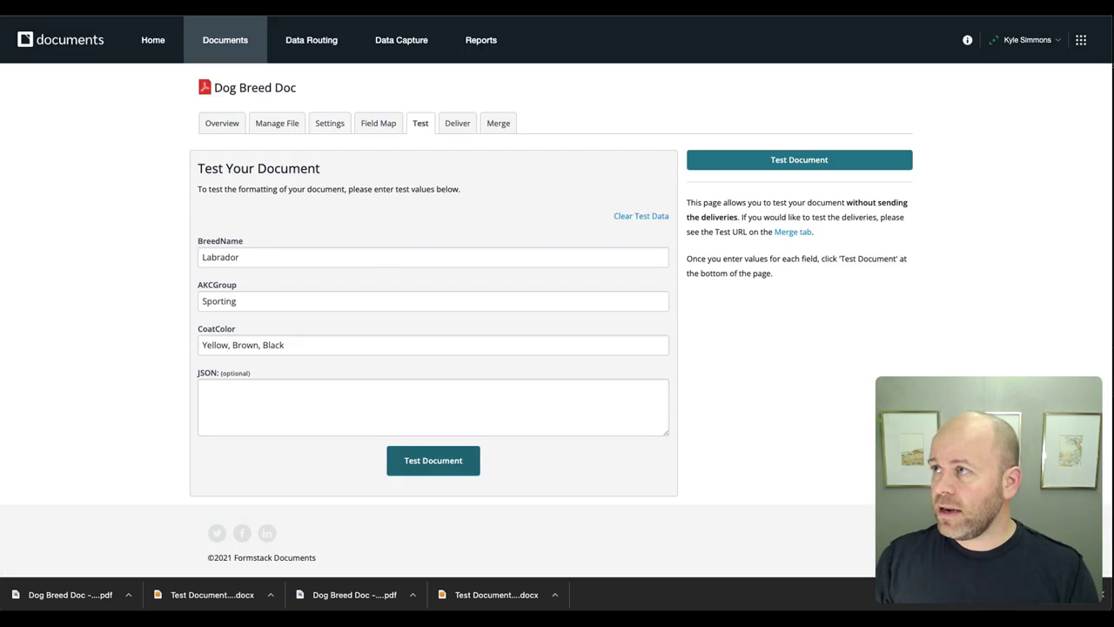
Put the cursor in the BreedName field on the Dog Breed Doc test page.
click(283, 258)
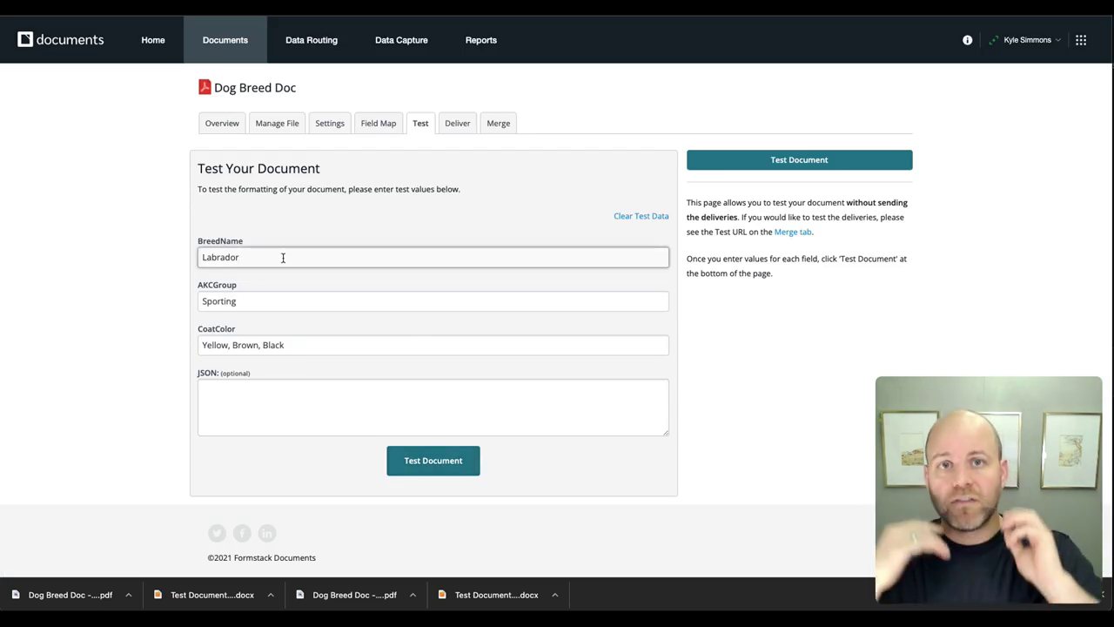